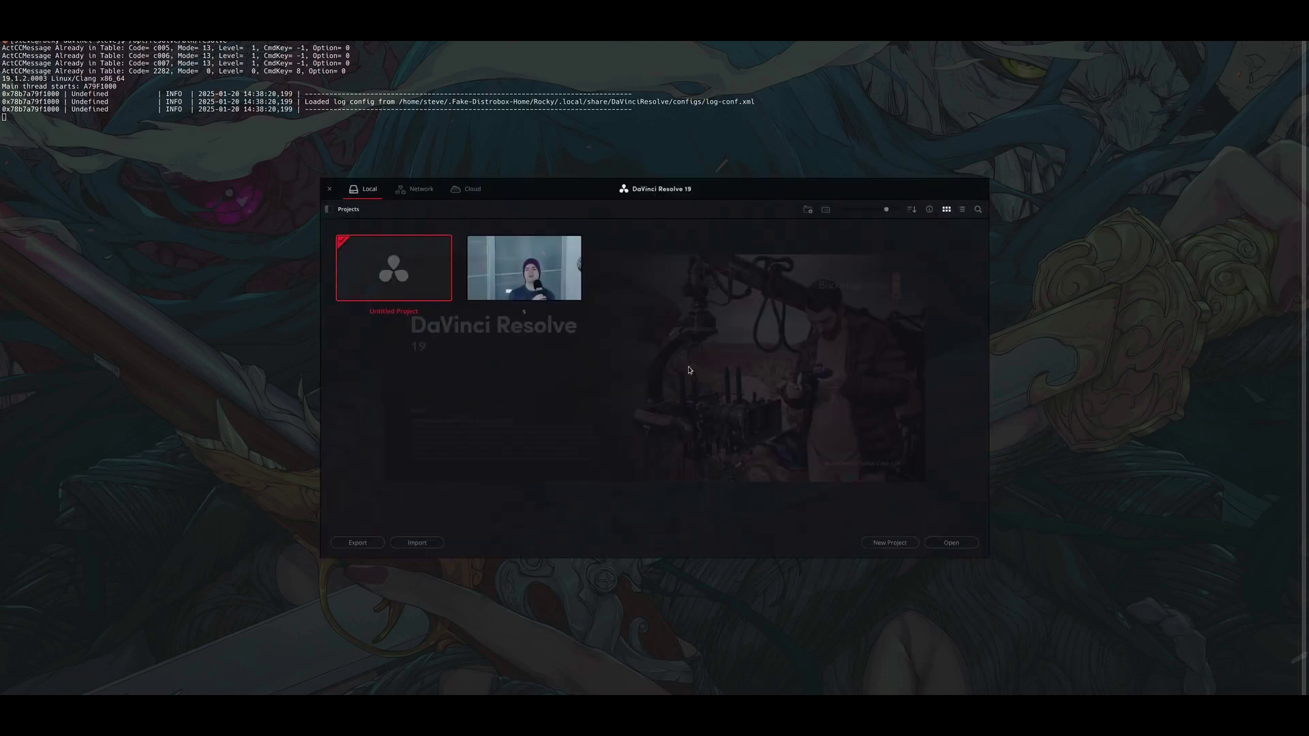
Open the 's' project and add a Delta Keyer node between MediaIn1 and MediaOut1
{"action": "double_click", "coordinate": [523, 262]}
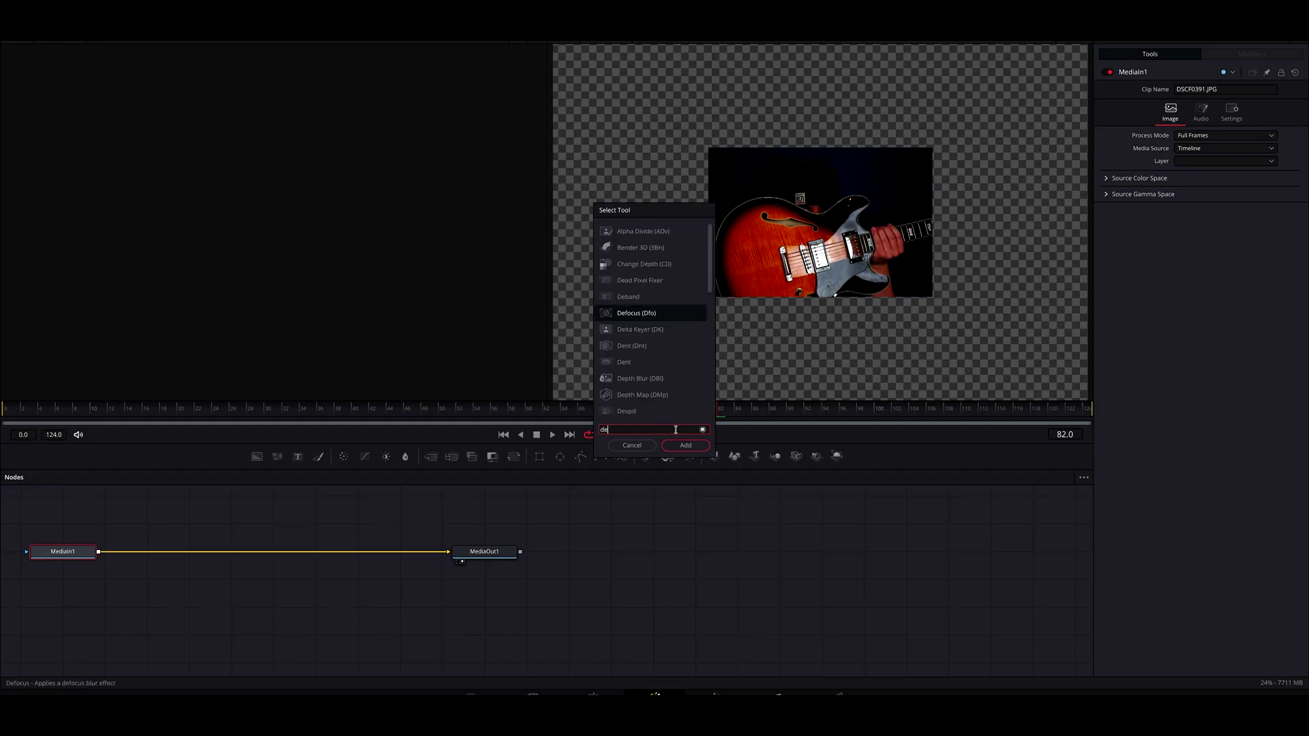
{"action": "type", "text": "a"}
{"action": "key", "text": "Return"}
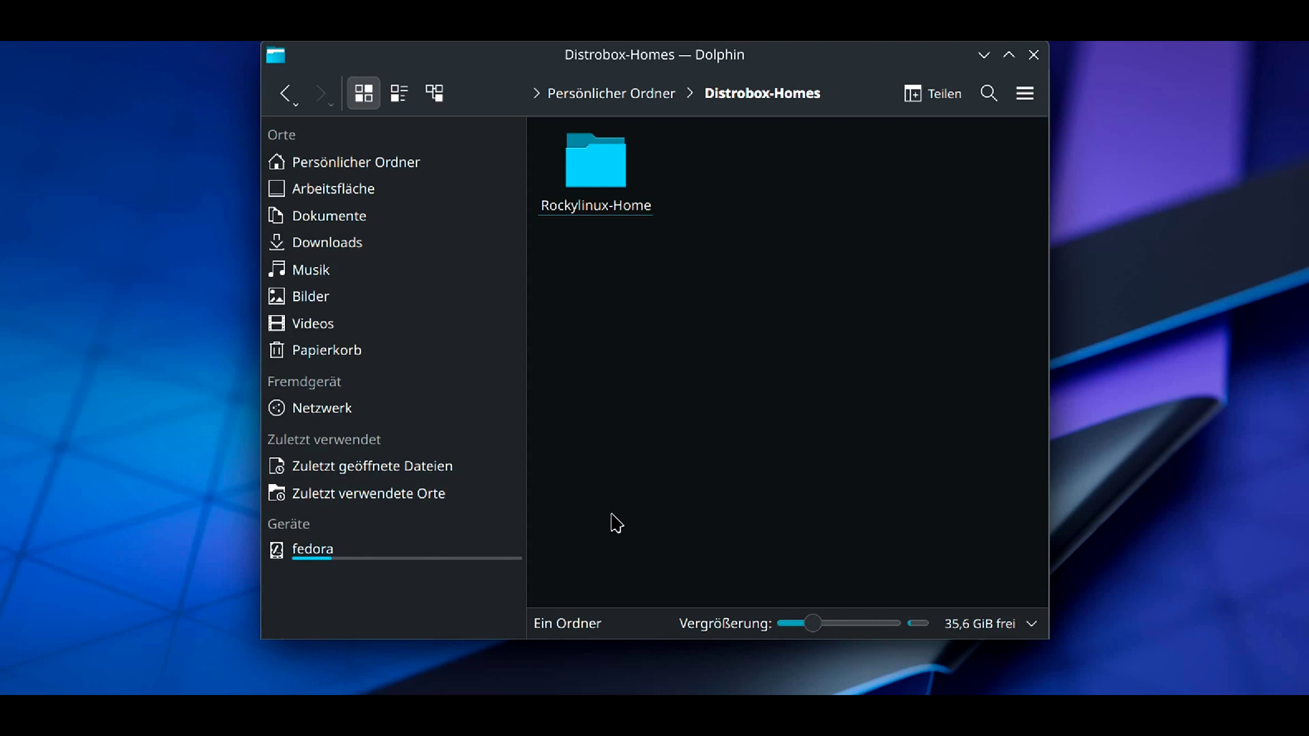
Open the empty Rockylinux-Home folder and copy its full path from the location bar
{"action": "double_click", "coordinate": [586, 167]}
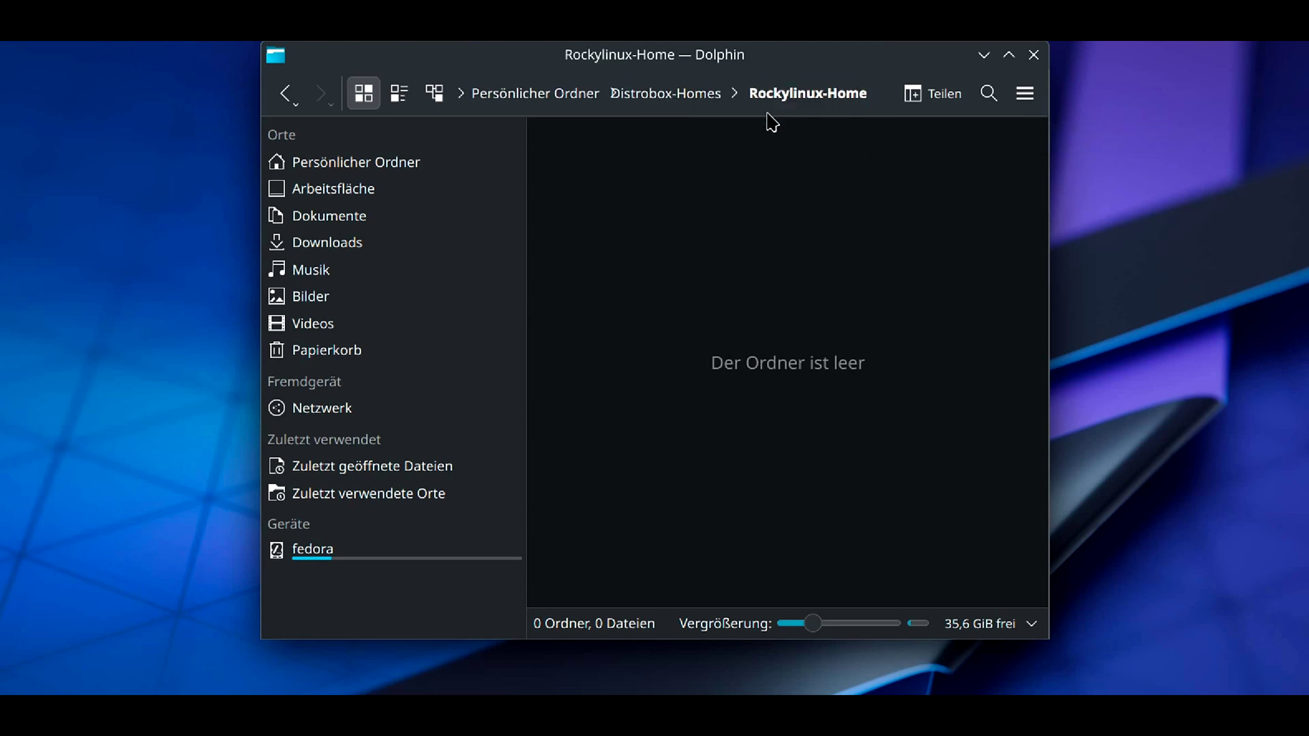
{"action": "left_click", "coordinate": [879, 95]}
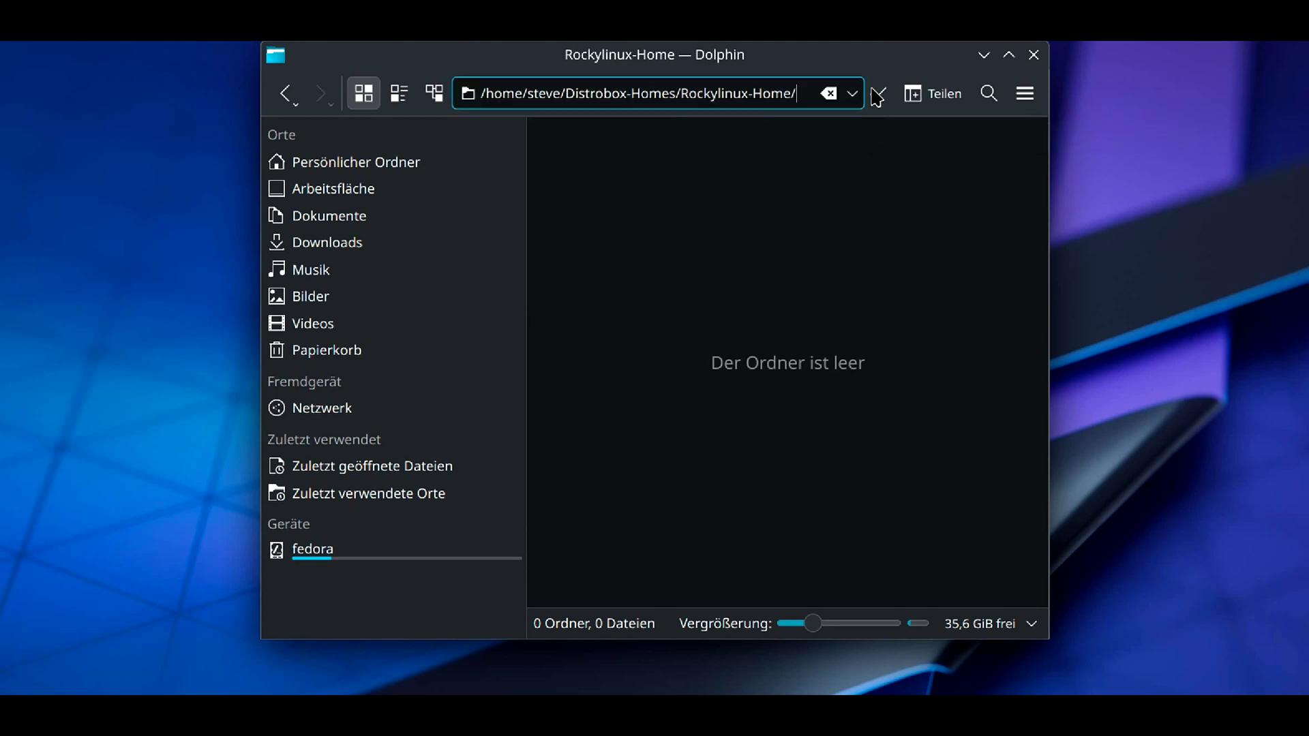
{"action": "triple_click", "coordinate": [786, 94]}
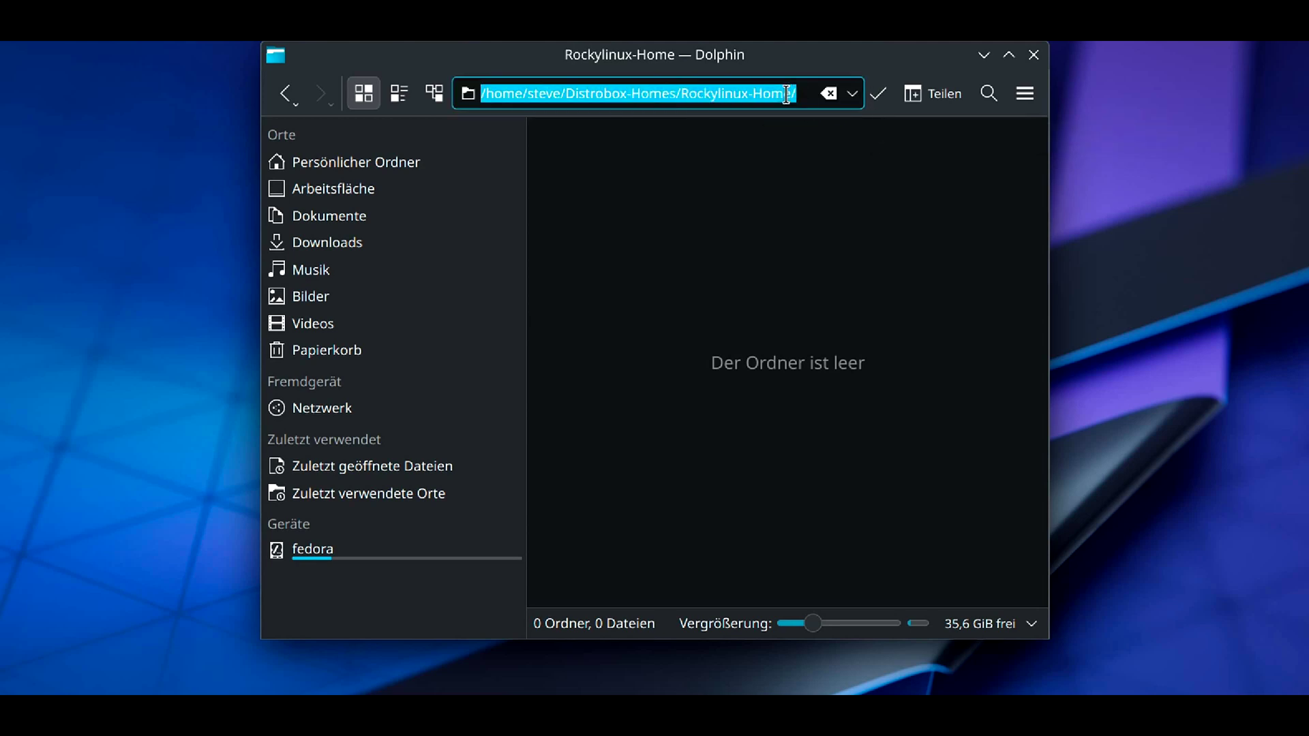
{"action": "right_click", "coordinate": [683, 88]}
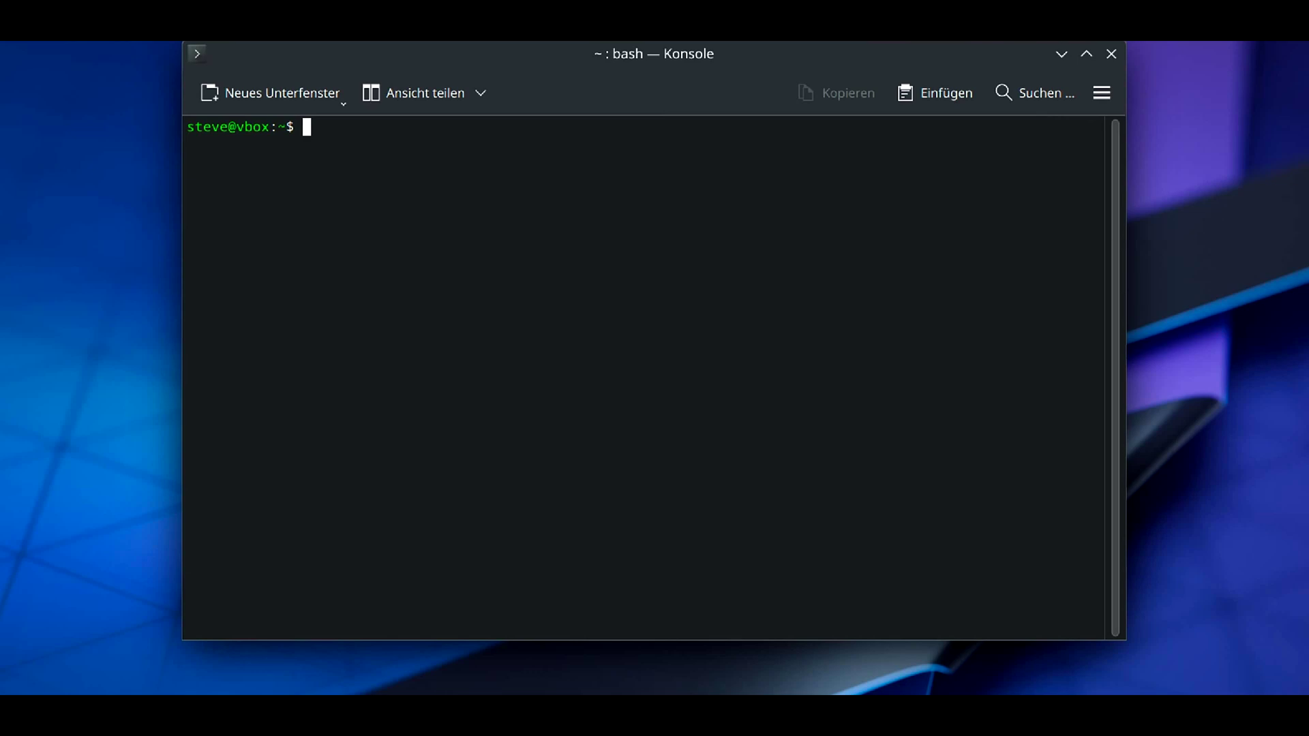
Enter the distrobox-create command with the container name corrected to 'rockylinux'
{"action": "type", "text": "distrobox-create --name royklinux"}
{"action": "key", "text": "Left"}
{"action": "key", "text": "Left"}
{"action": "key", "text": "Left"}
{"action": "key", "text": "Left"}
{"action": "key", "text": "Left"}
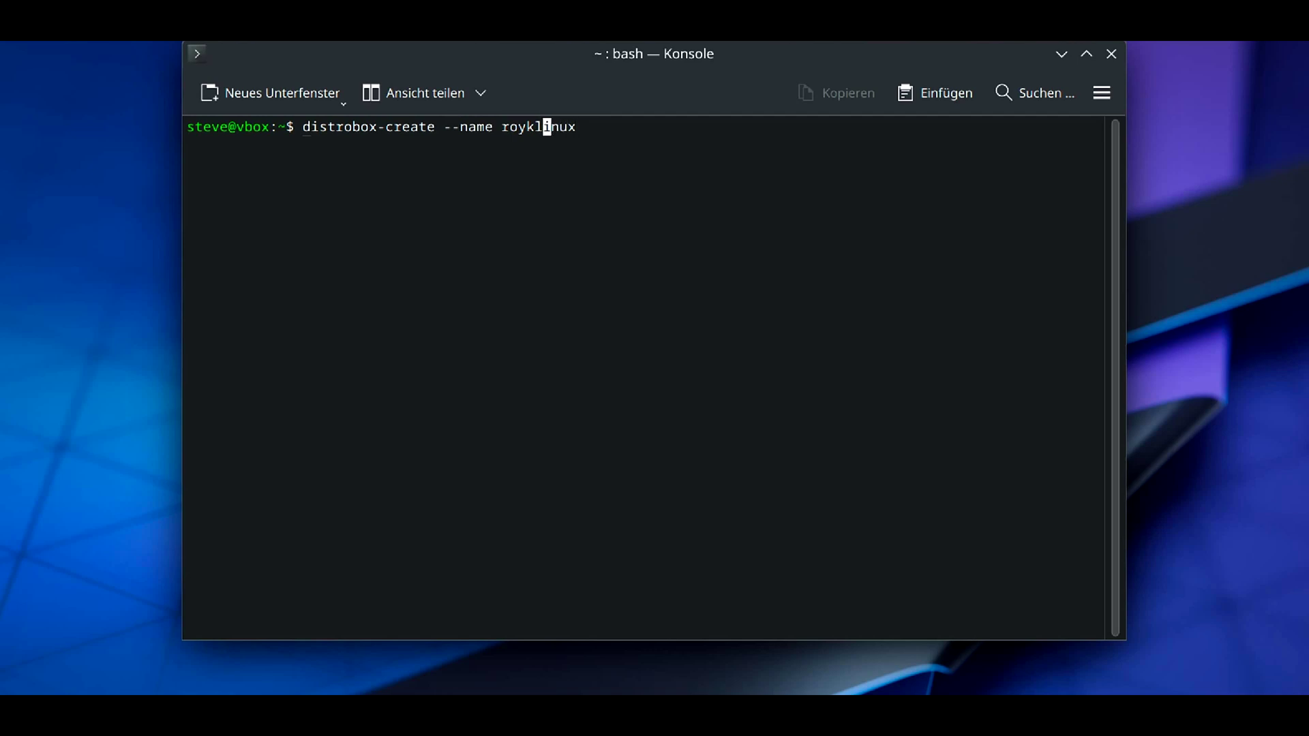
{"action": "key", "text": "BackSpace"}
{"action": "key", "text": "BackSpace"}
{"action": "type", "text": "cky"}
{"action": "key", "text": "End"}
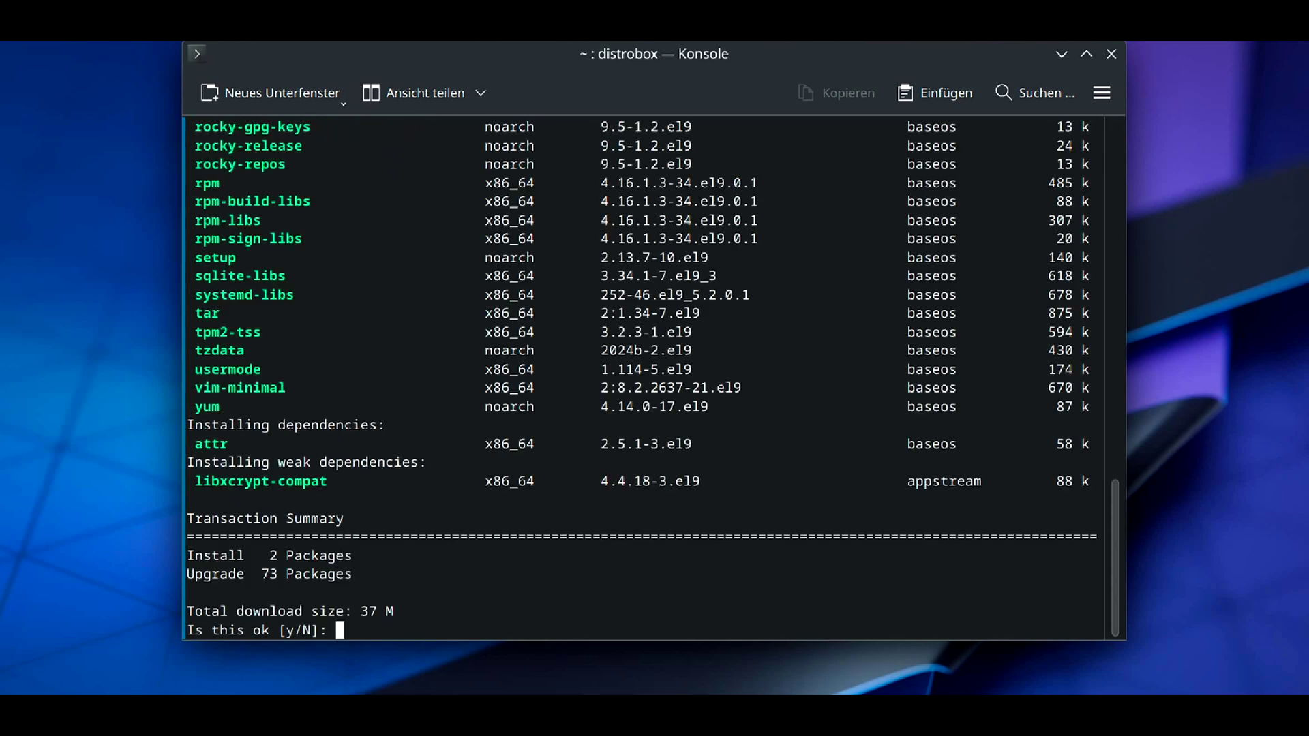
Confirm the dnf update with 'y' and let all container packages upgrade until Complete!
{"action": "type", "text": "y"}
{"action": "key", "text": "Return"}
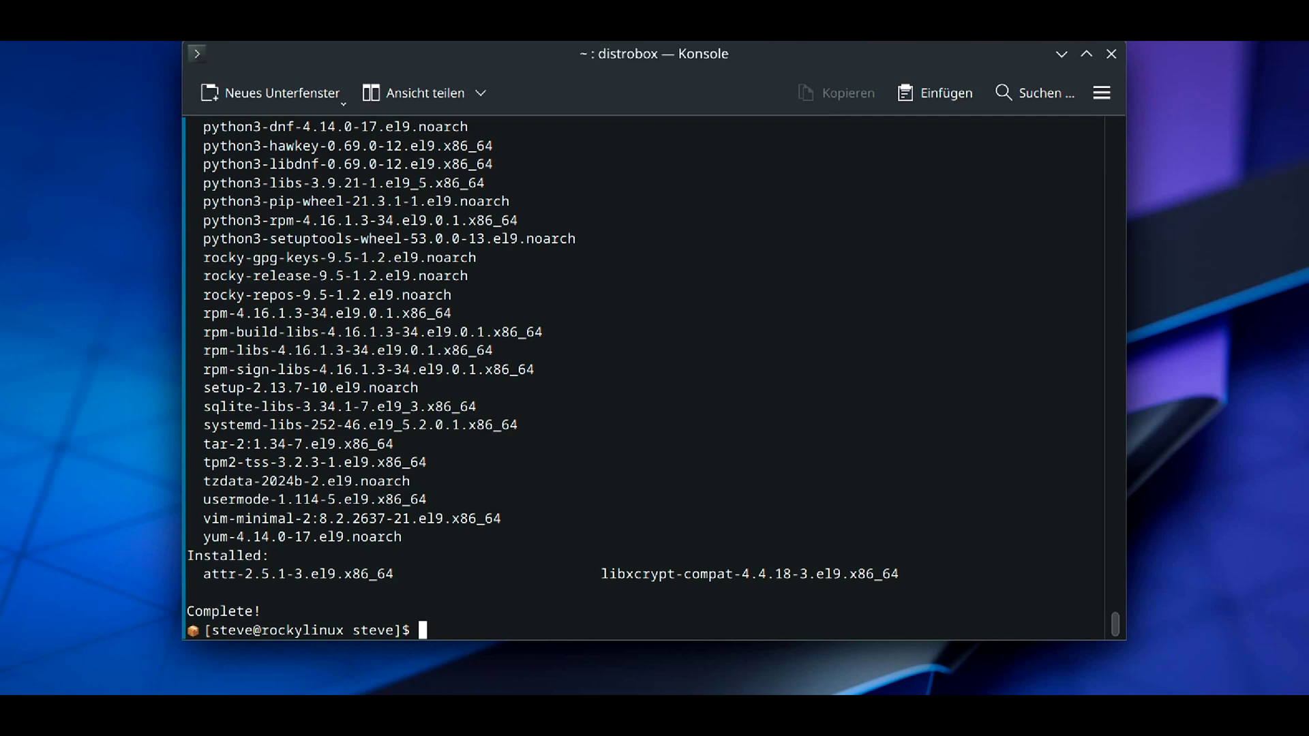
Install the pasted rpmfusion-free and rpmfusion-nonfree release packages, confirming with 'y'
{"action": "key", "text": "ctrl+shift+v"}
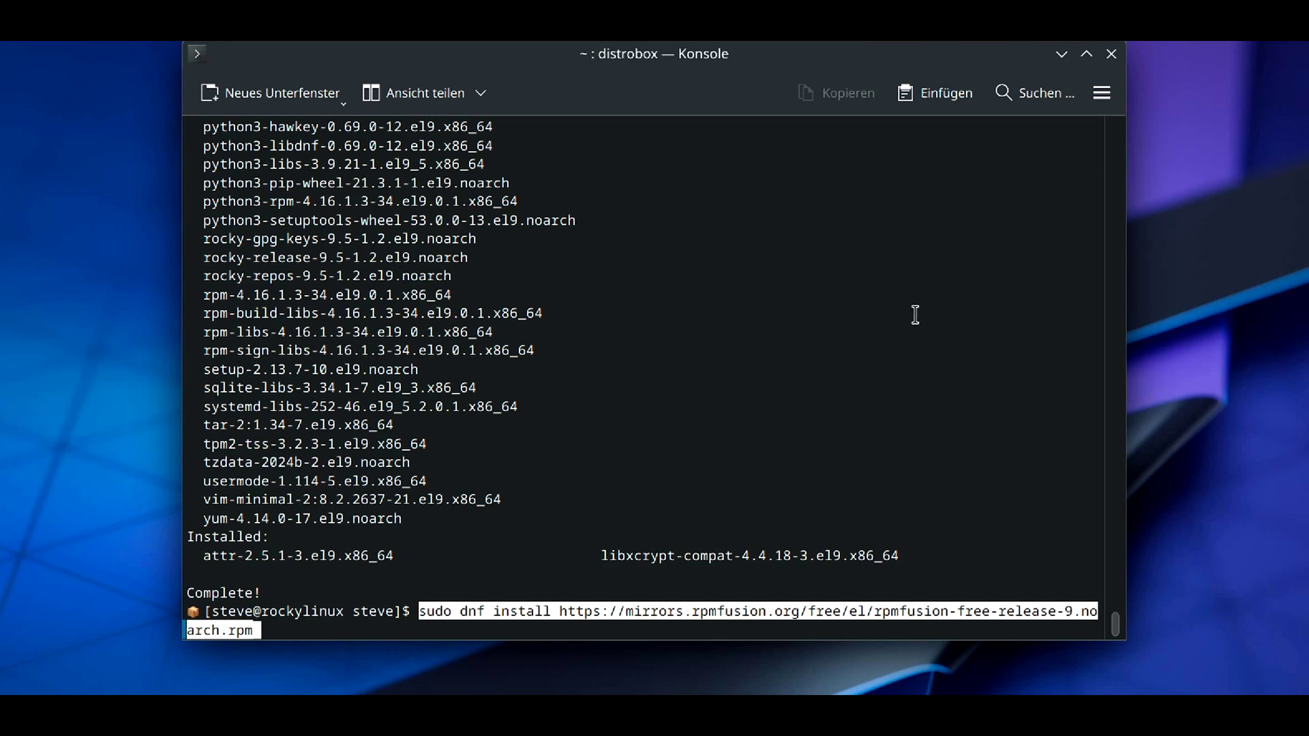
{"action": "key", "text": "Return"}
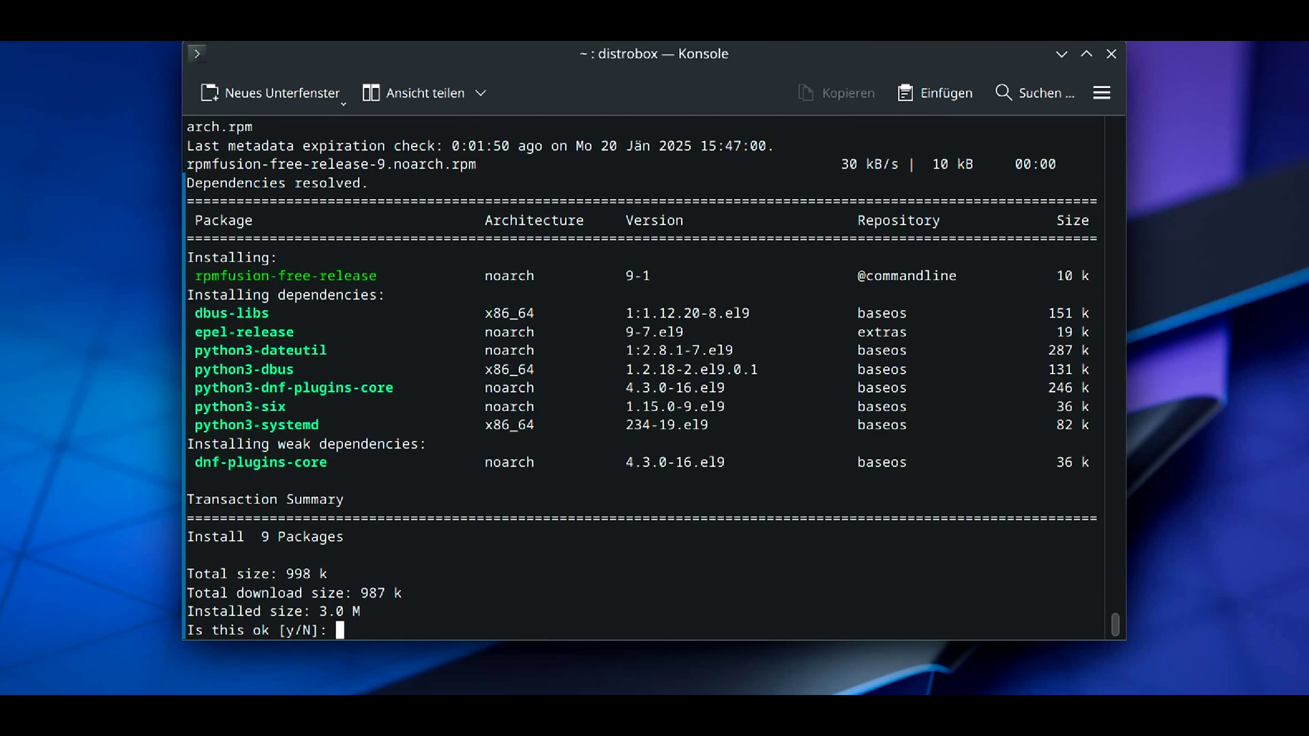
{"action": "type", "text": "y"}
{"action": "key", "text": "Return"}
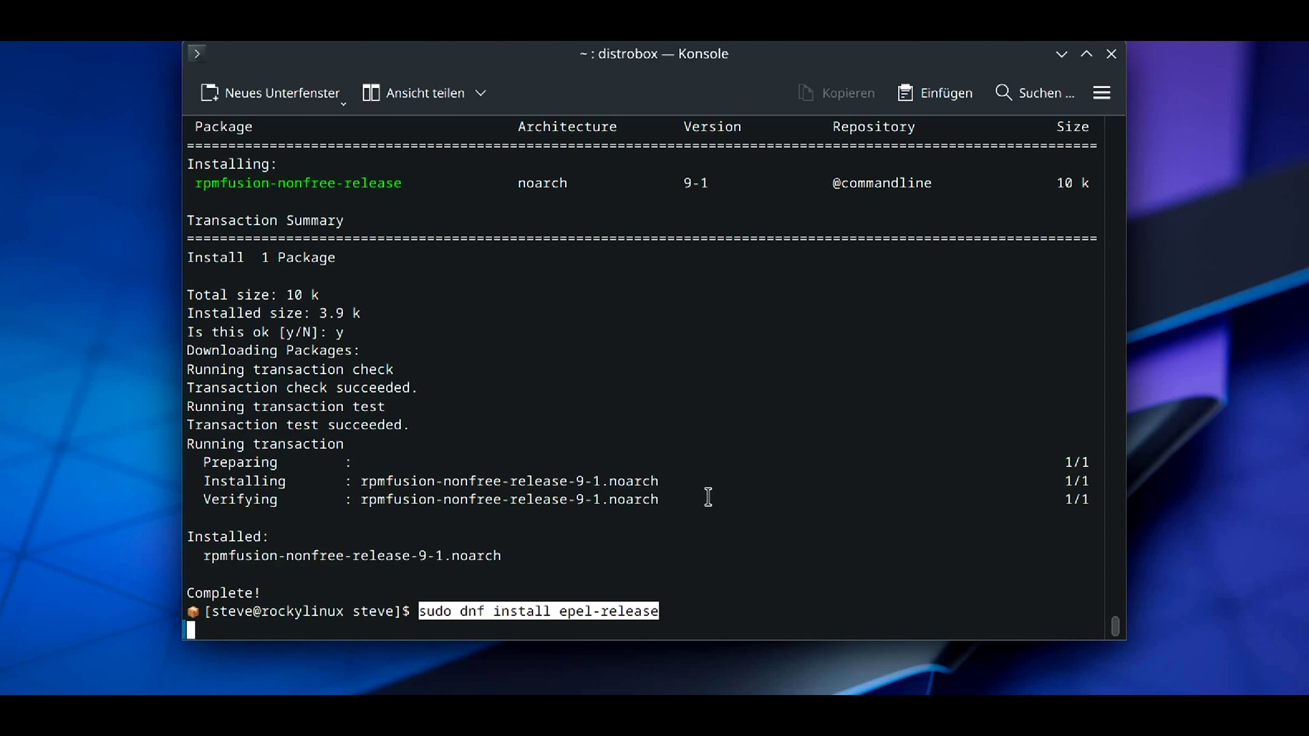
Install epel-release, accepting its upgrade to 9-9.el9 and importing the EPEL GPG key
{"action": "key", "text": "Return"}
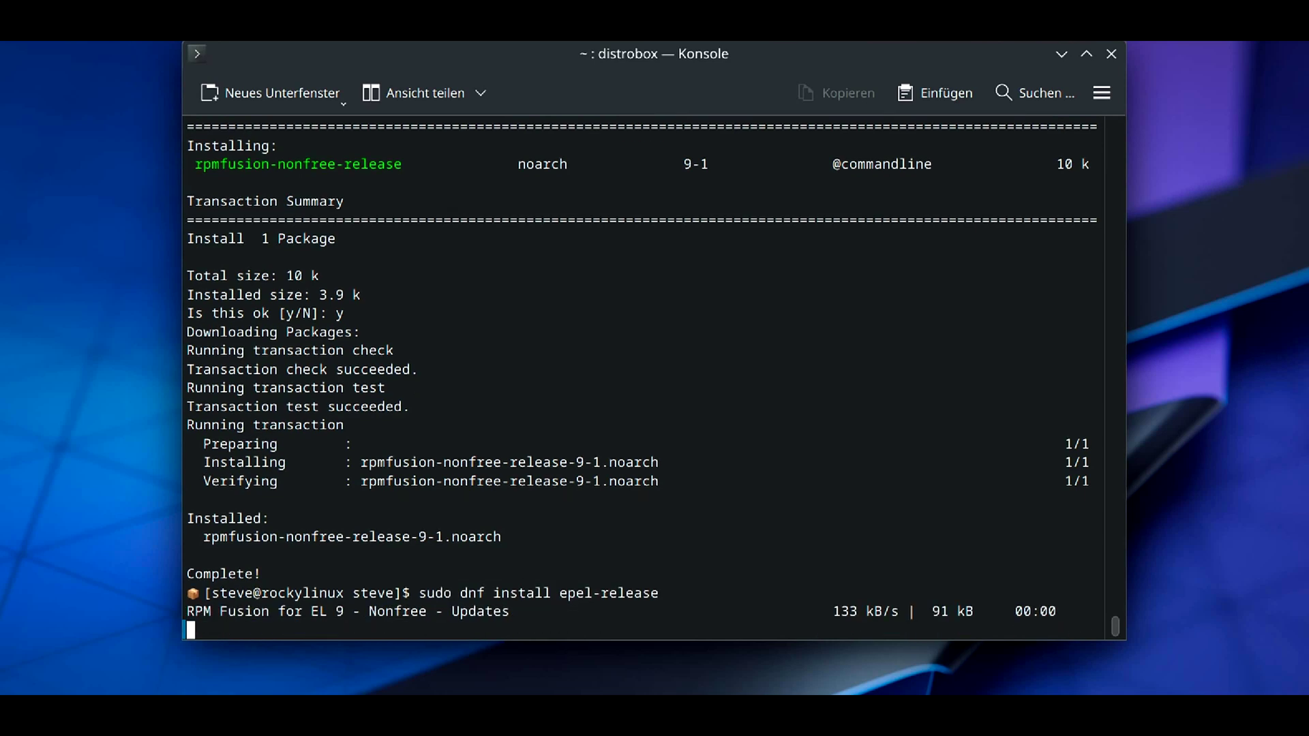
{"action": "type", "text": "y"}
{"action": "key", "text": "Return"}
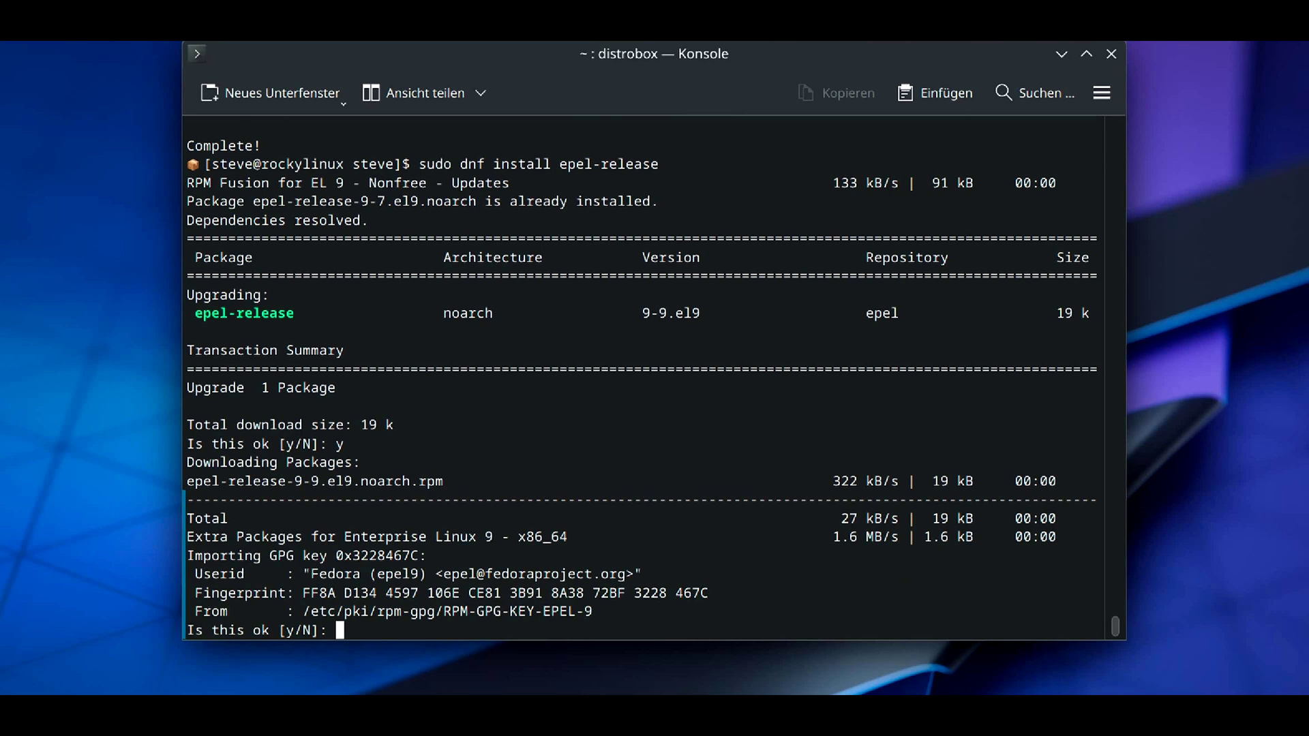
{"action": "type", "text": "y"}
{"action": "key", "text": "Return"}
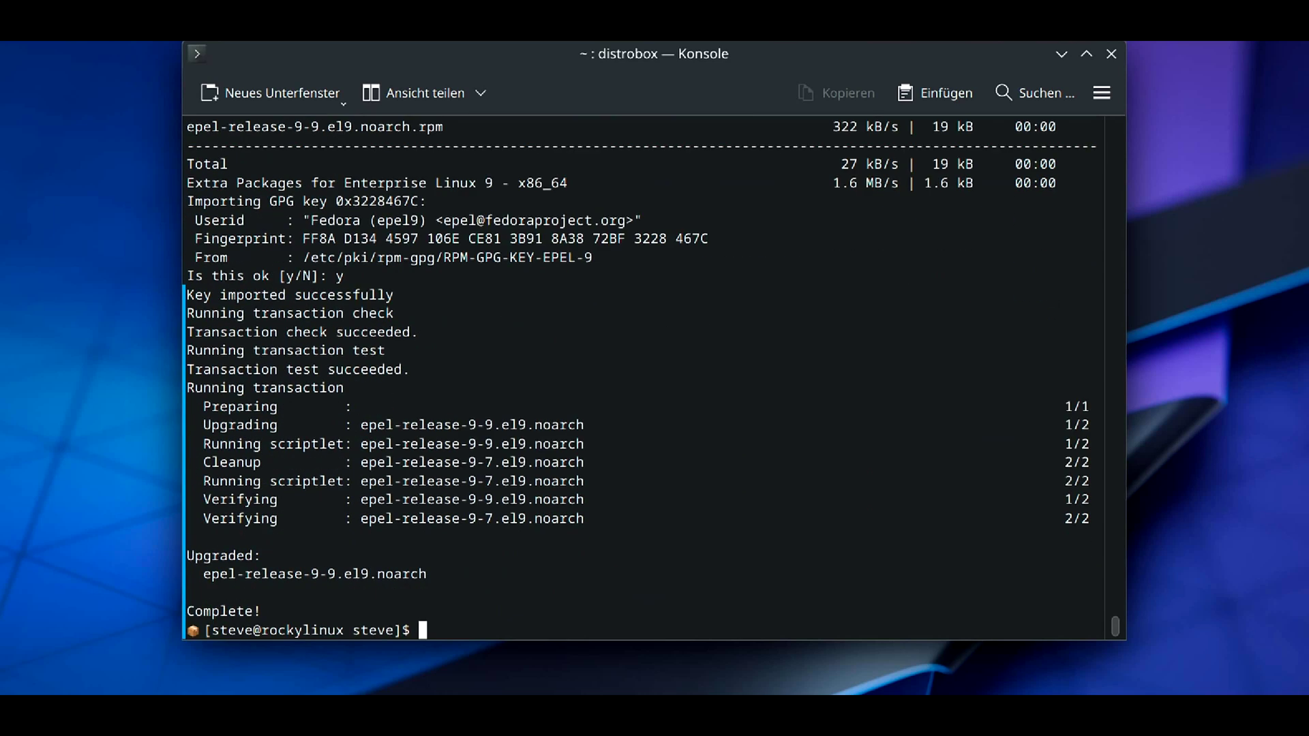
Enable the EPEL repository with 'sudo dnf config-manager --enable epel' and clear the terminal
{"action": "key", "text": "ctrl+shift+v"}
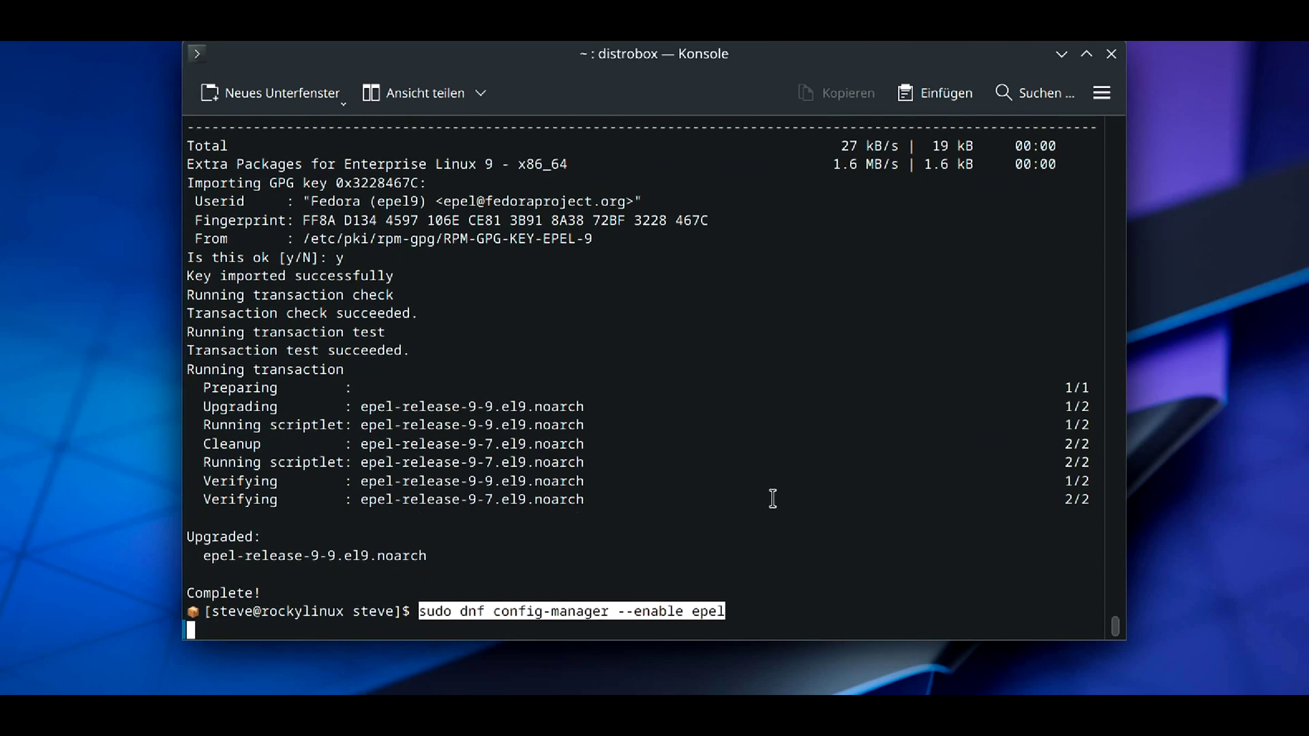
{"action": "key", "text": "Return"}
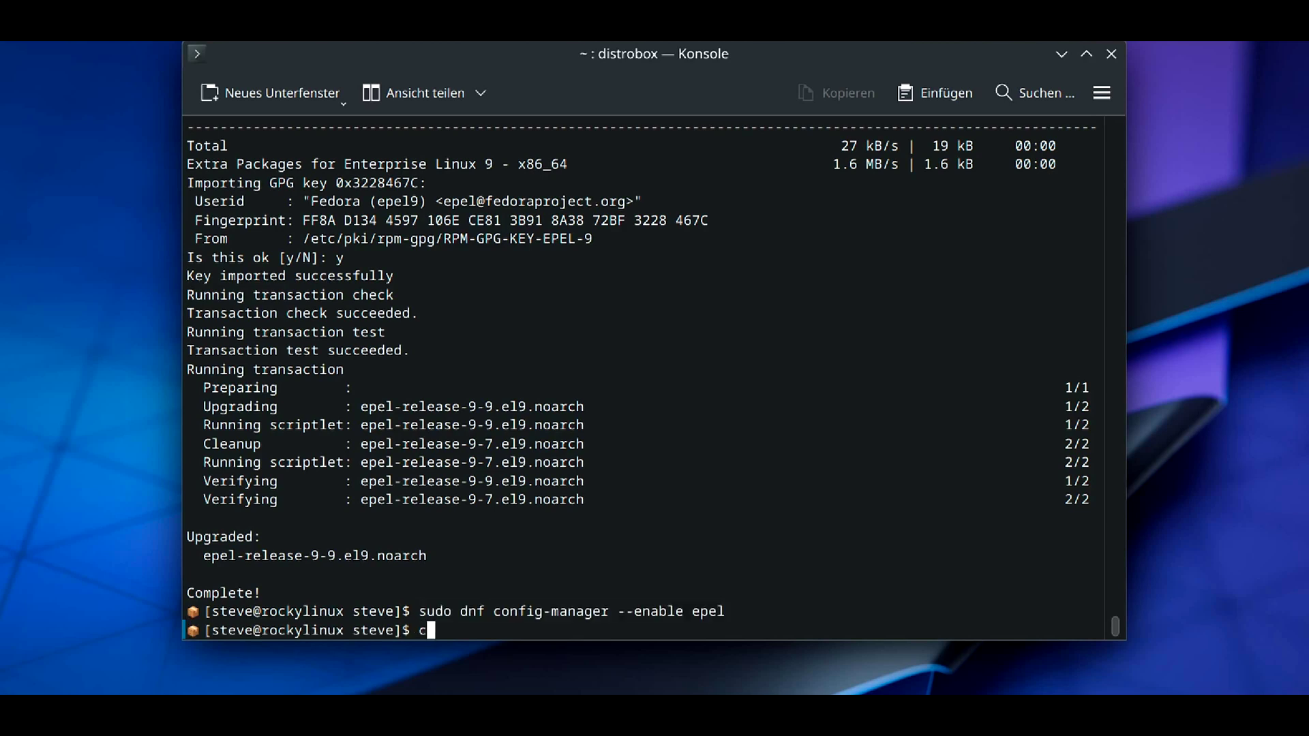
{"action": "type", "text": "lear"}
{"action": "key", "text": "Return"}
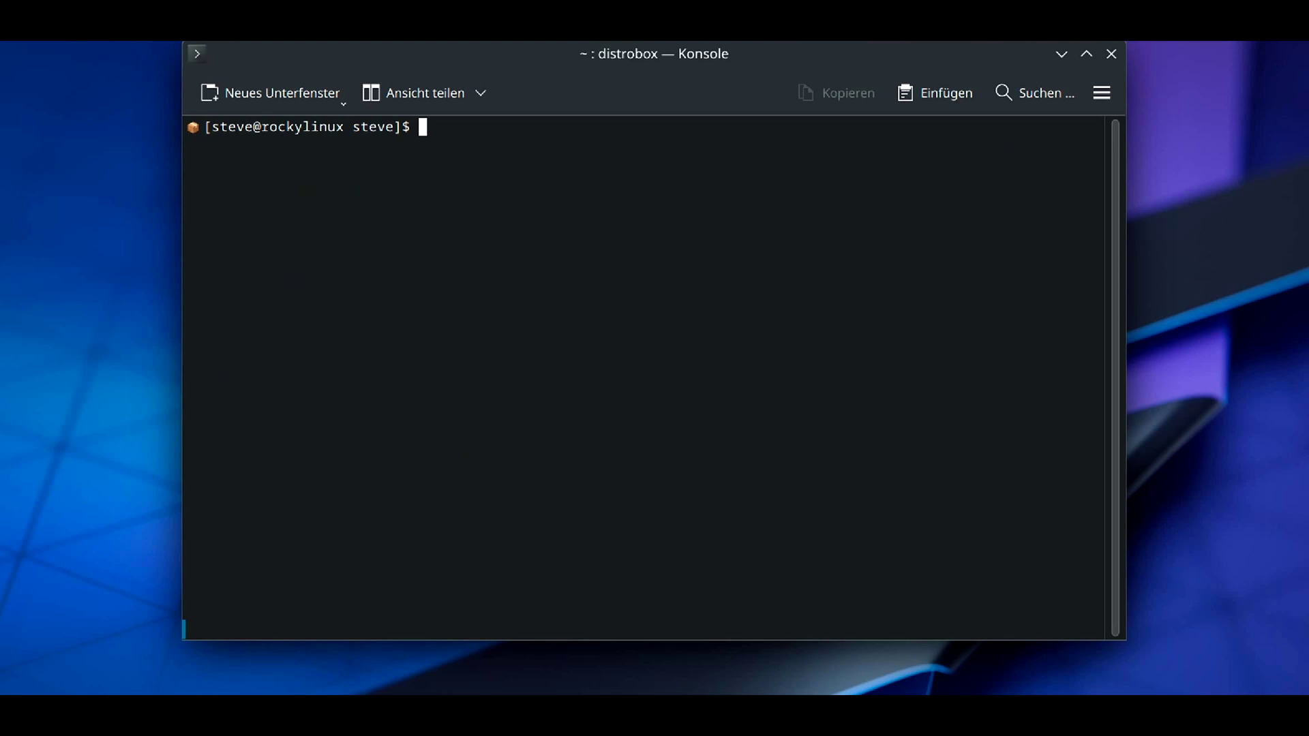
Run 'sudo dnf update' to confirm nothing is left to update, then clear the terminal
{"action": "type", "text": "sudo dnf update"}
{"action": "key", "text": "Return"}
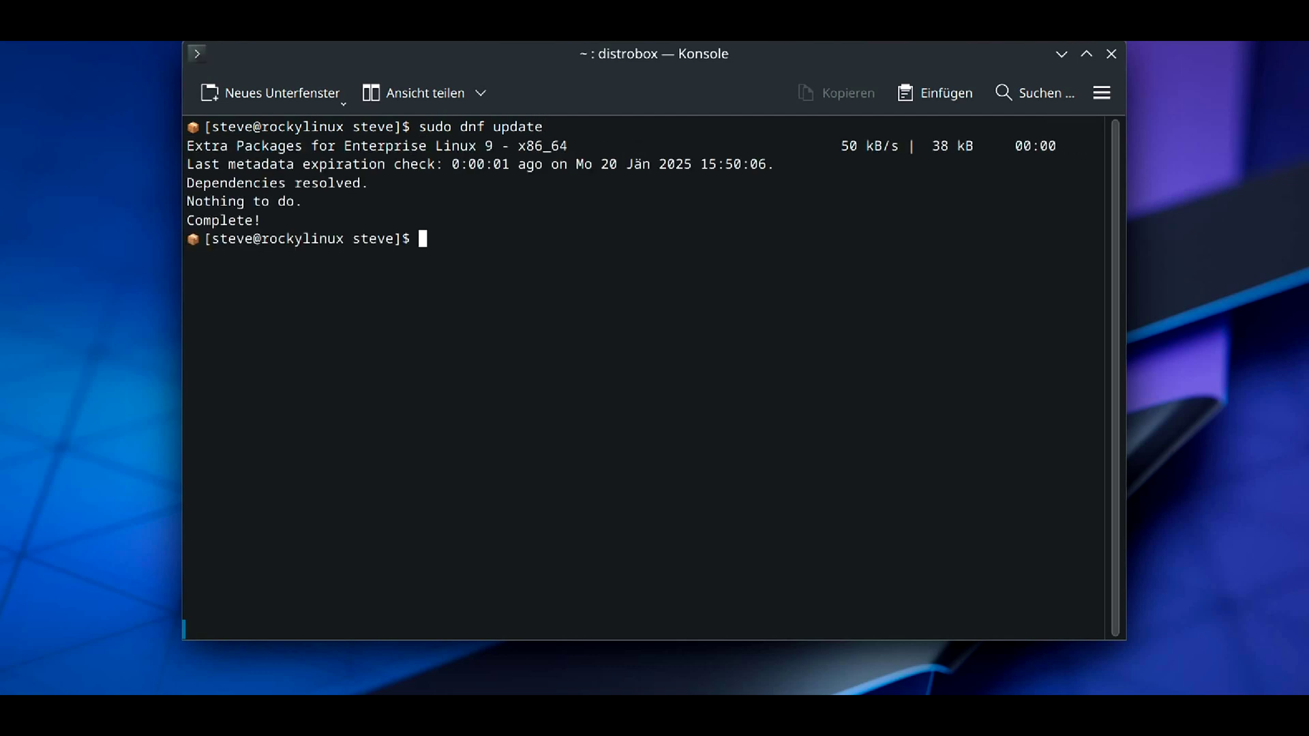
{"action": "type", "text": "clear"}
{"action": "key", "text": "Return"}
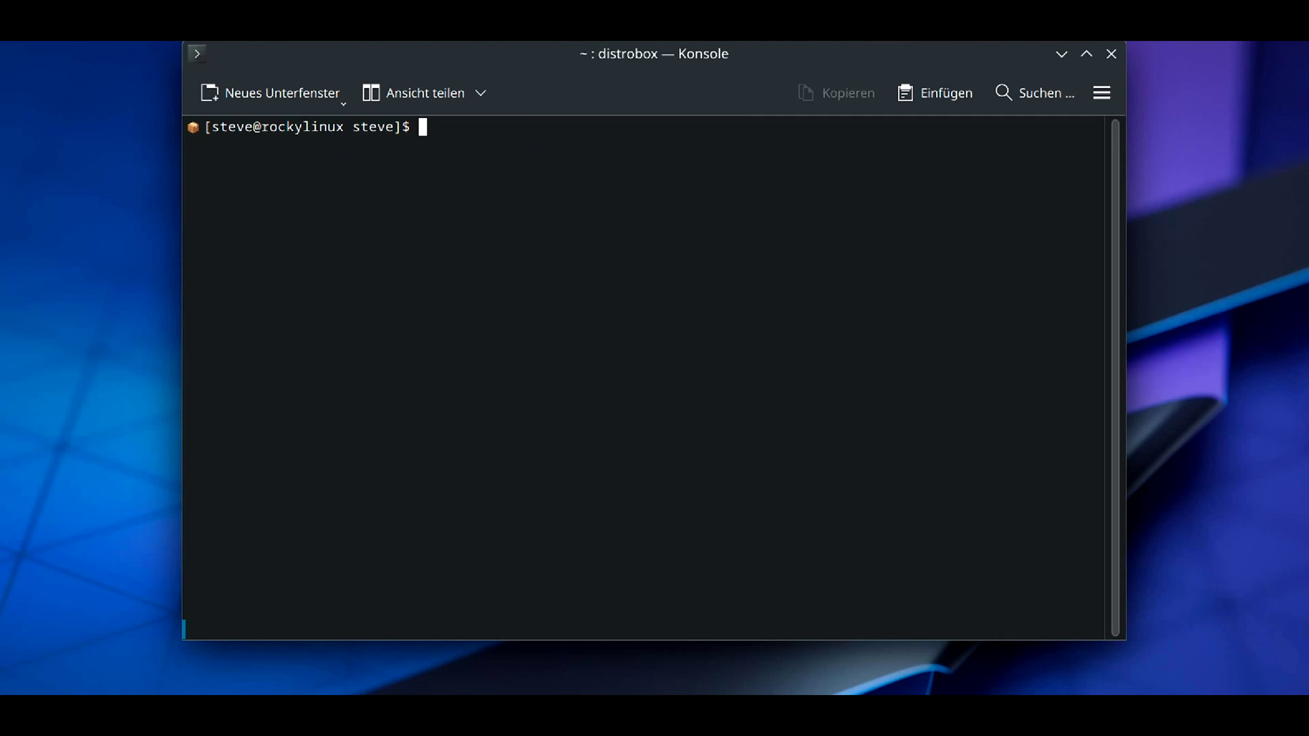
Install fastfetch with 'sudo dnf install fastfetch', approving the 259 packages
{"action": "type", "text": "sudo dnf install "}
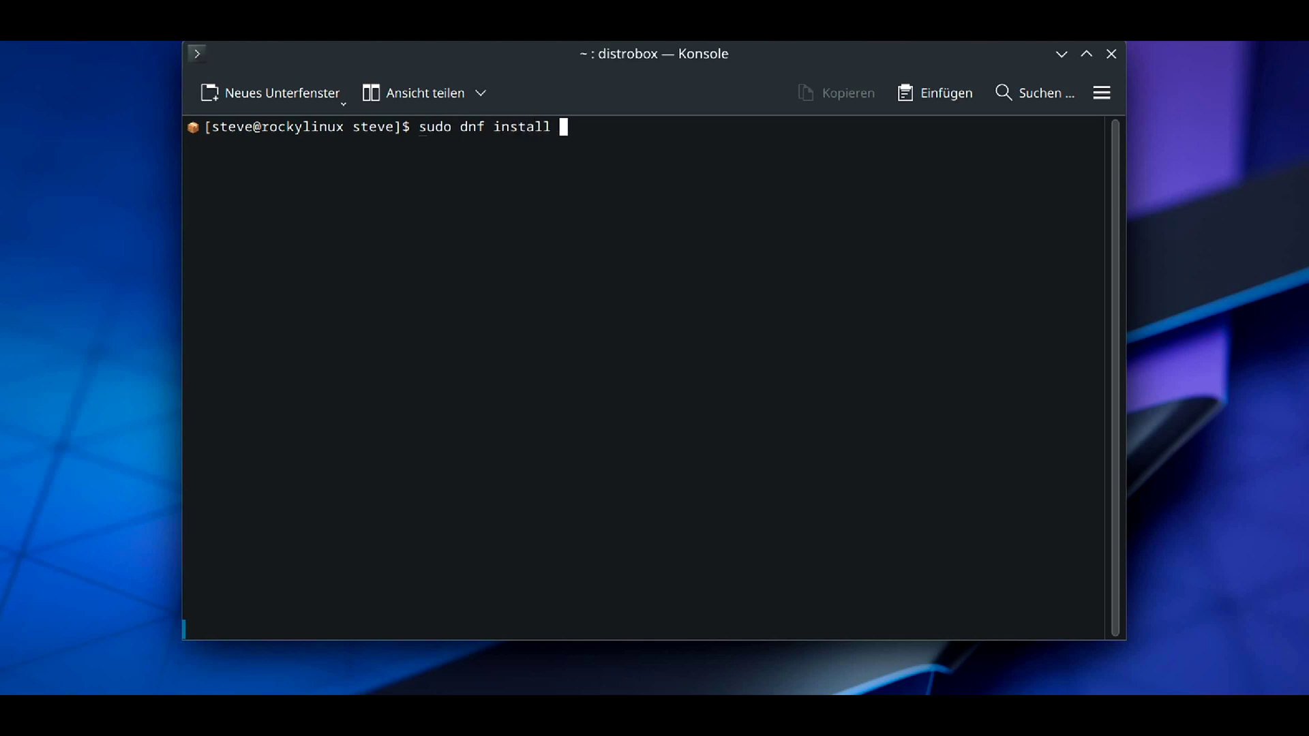
{"action": "type", "text": "fastfetch"}
{"action": "key", "text": "Return"}
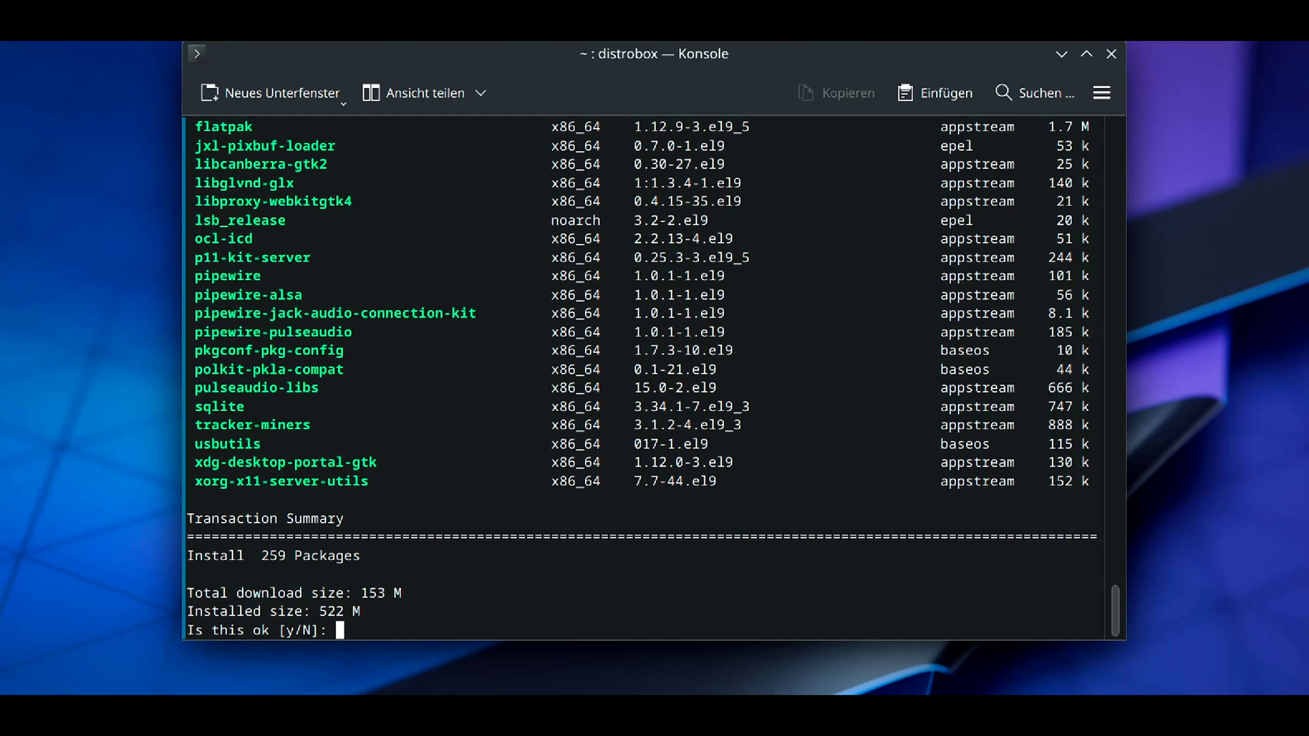
{"action": "type", "text": "y"}
{"action": "key", "text": "Return"}
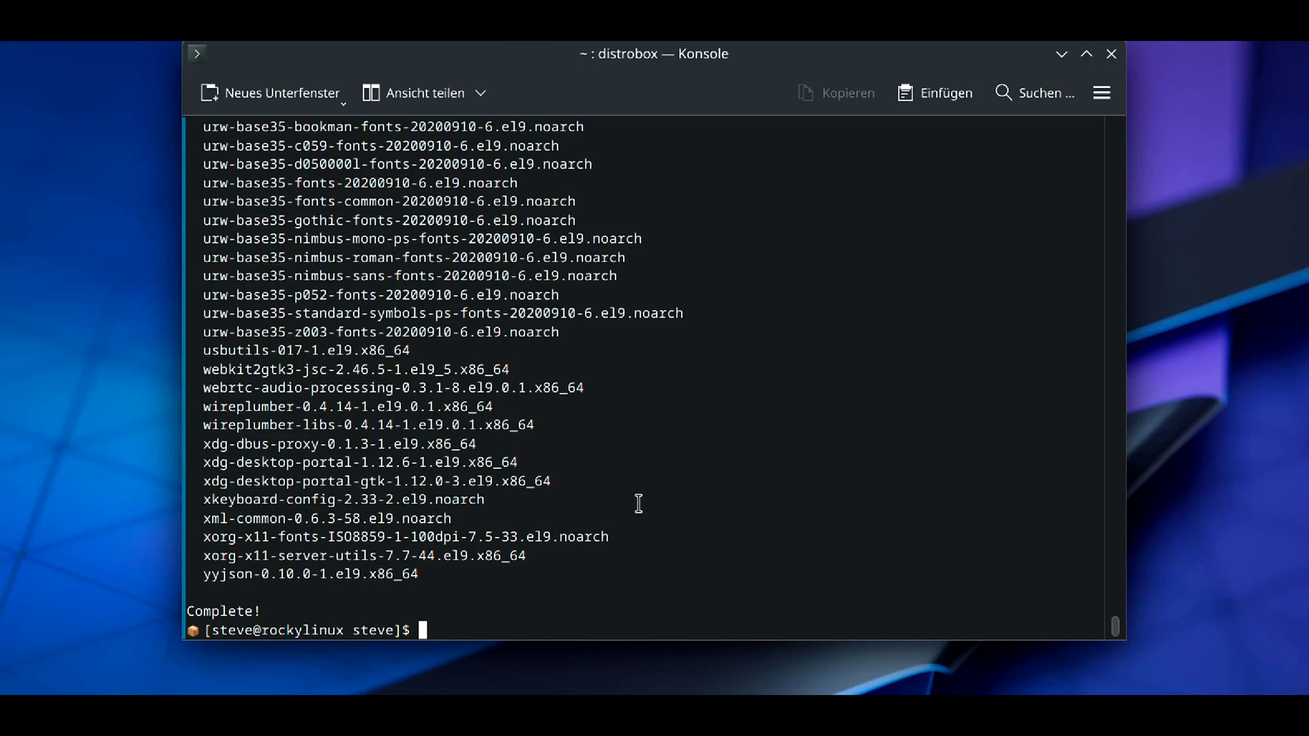
Clear the terminal and run fastfetch to show the Rocky Linux 9.5 system summary
{"action": "type", "text": "clear"}
{"action": "key", "text": "Return"}
{"action": "type", "text": "fastfetch"}
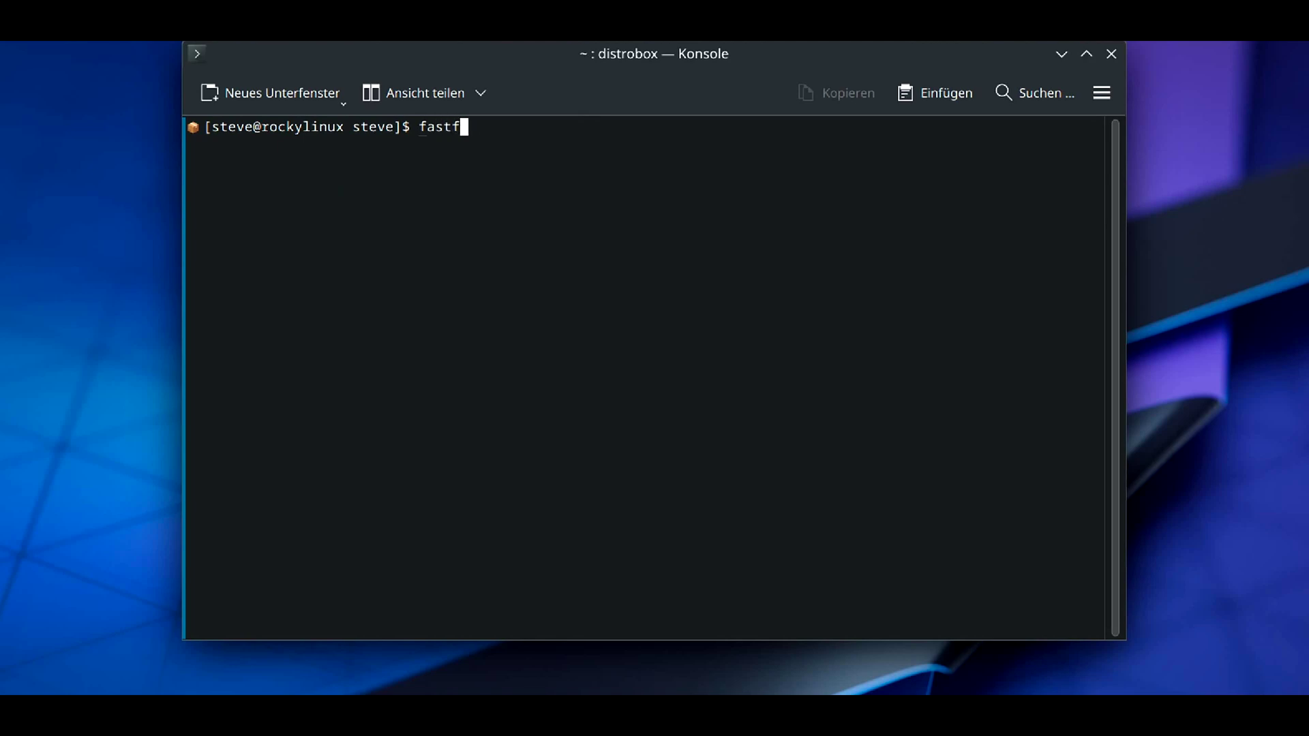
{"action": "key", "text": "Return"}
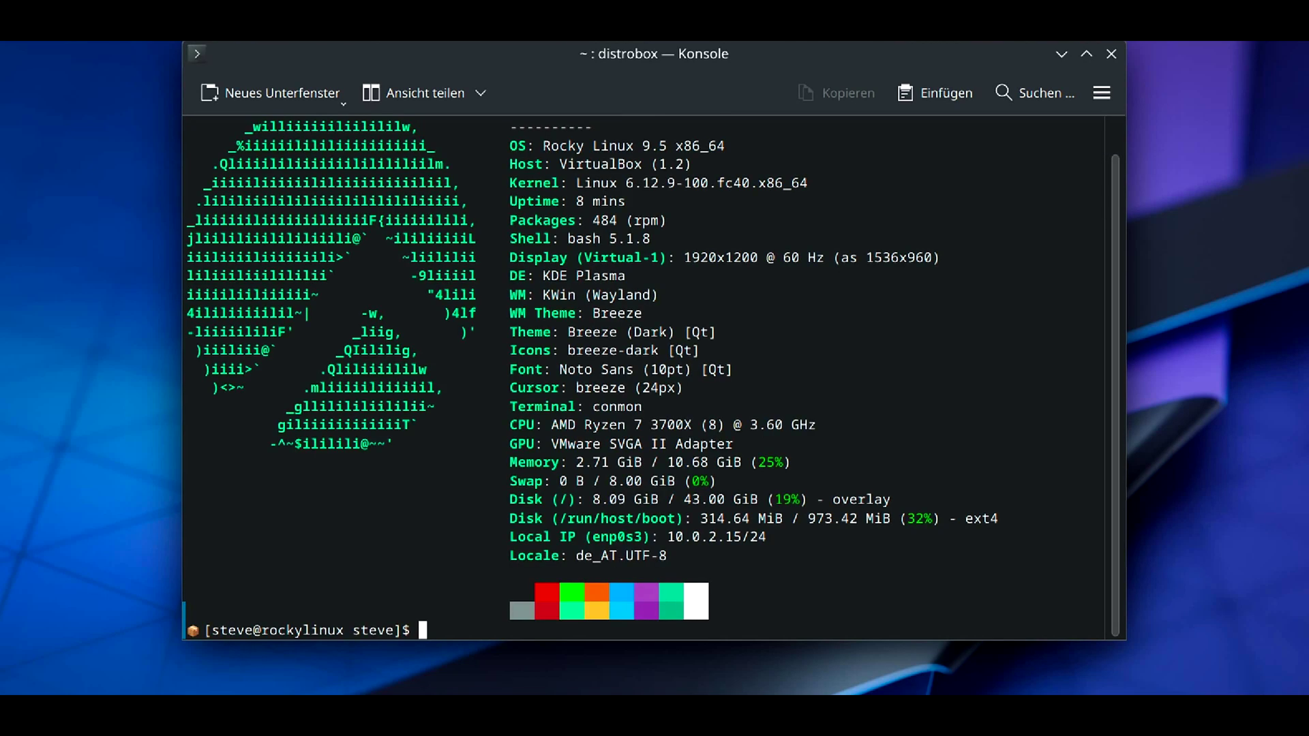
Enlarge the terminal window and install VLC with its 151 packages via 'sudo dnf install vlc'
{"action": "left_click_drag", "start_coordinate": [1125, 642], "coordinate": [1287, 695]}
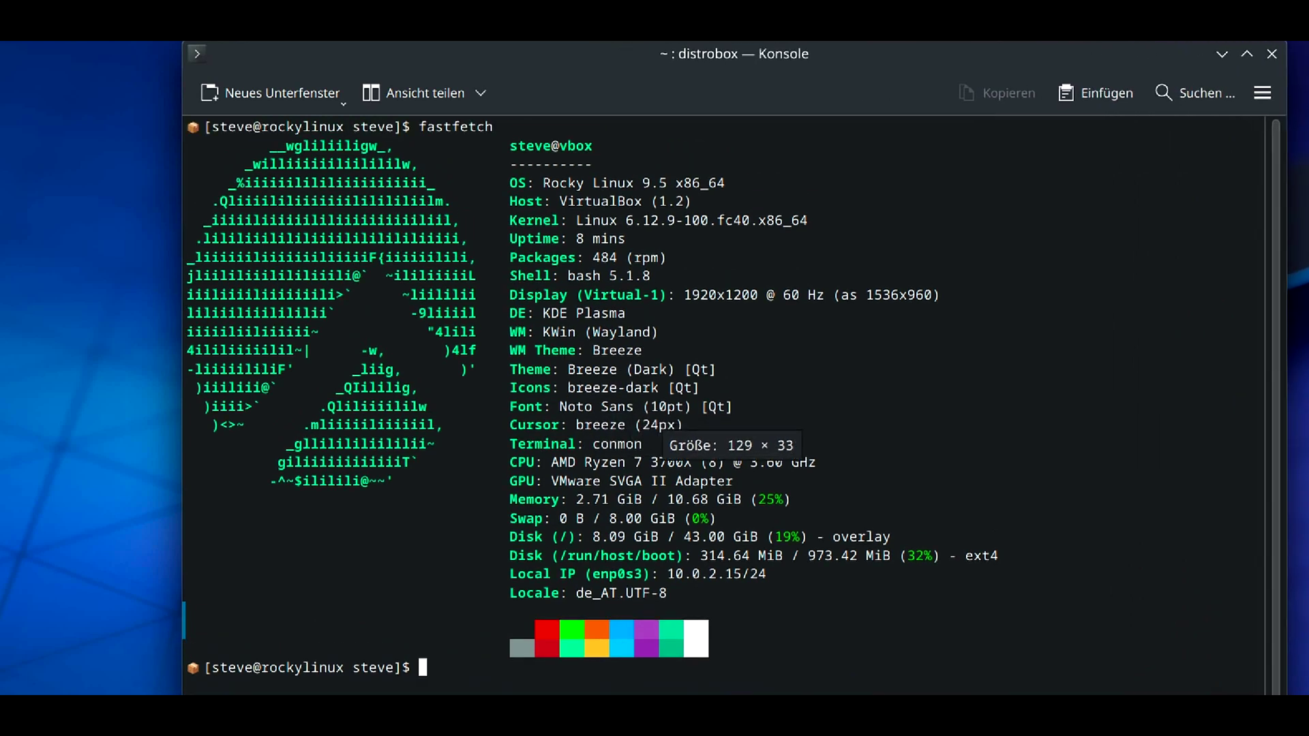
{"action": "type", "text": "sudo "}
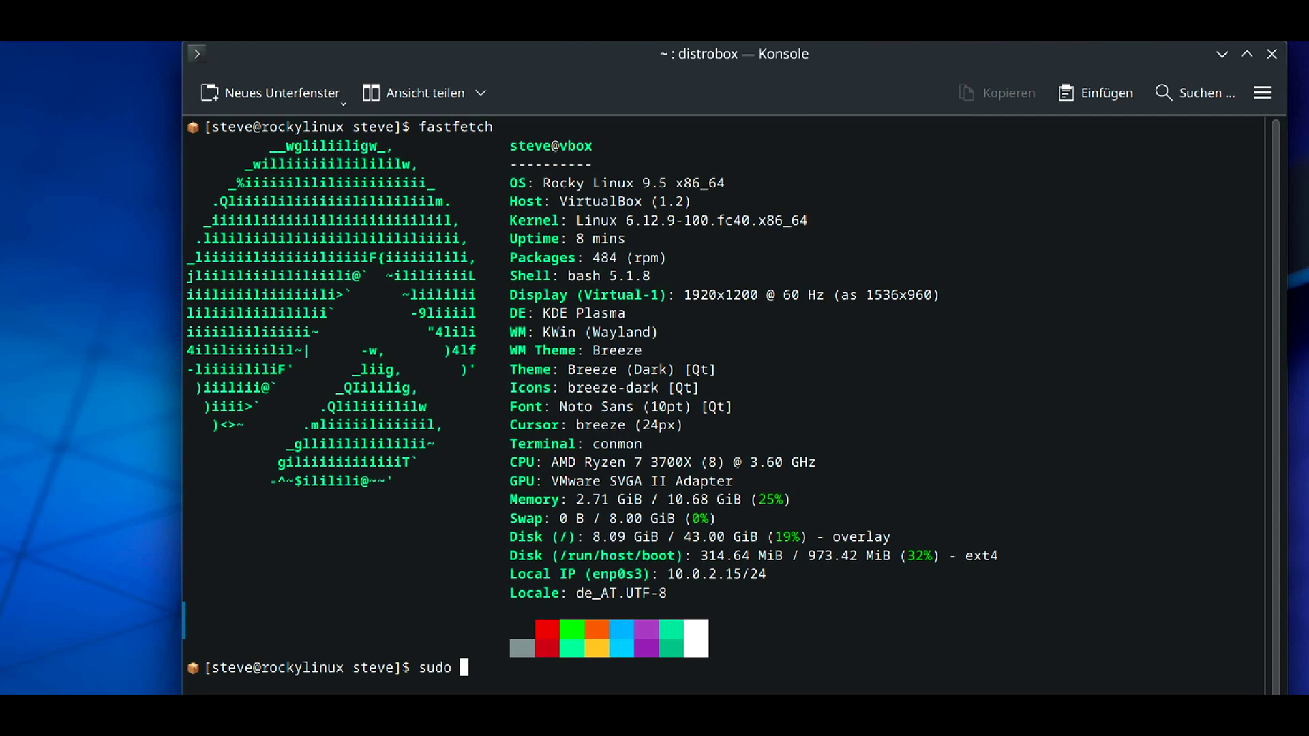
{"action": "type", "text": "dnf install vlc"}
{"action": "key", "text": "Return"}
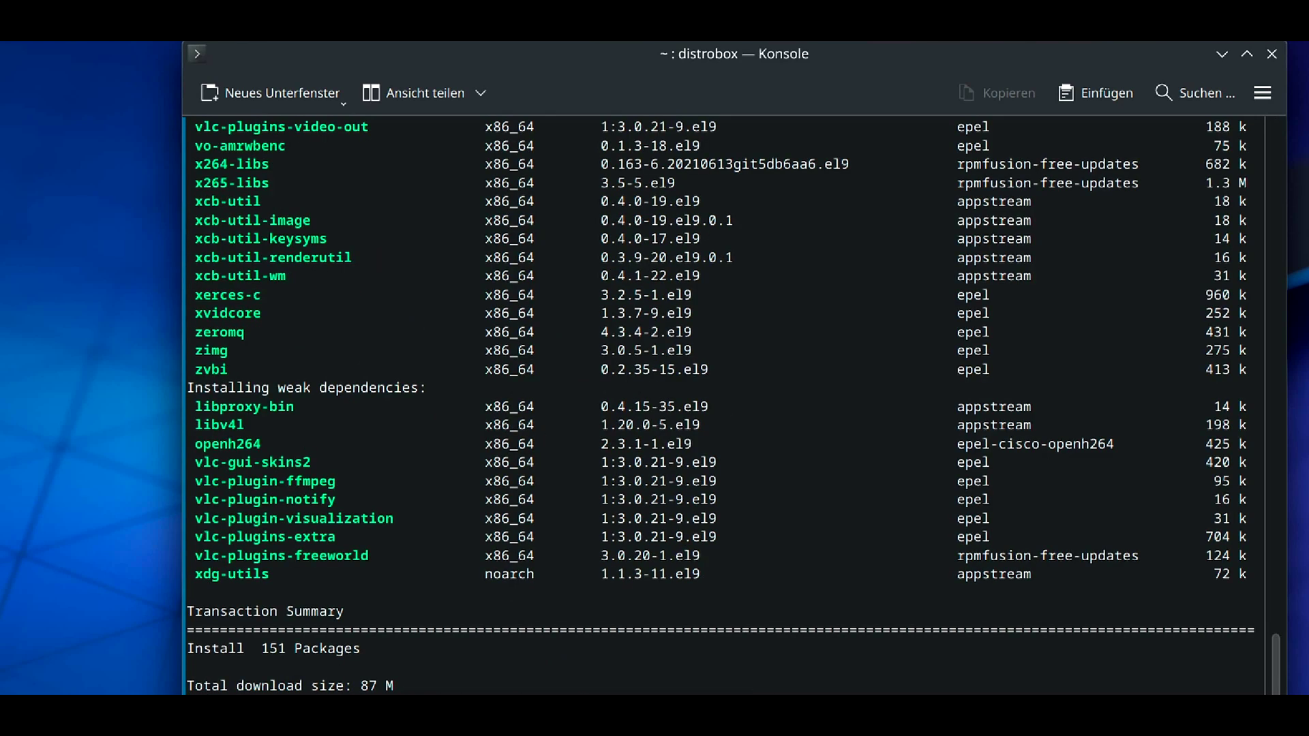
{"action": "type", "text": "y"}
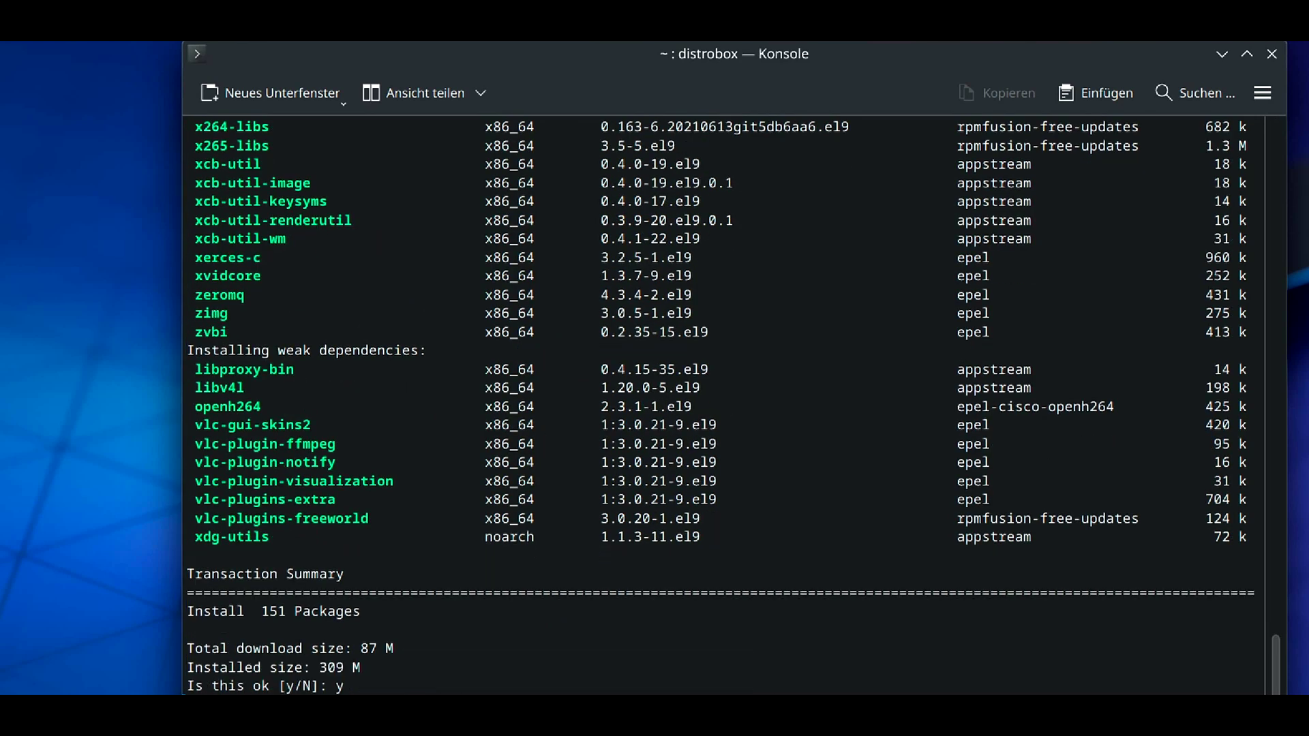
{"action": "key", "text": "Return"}
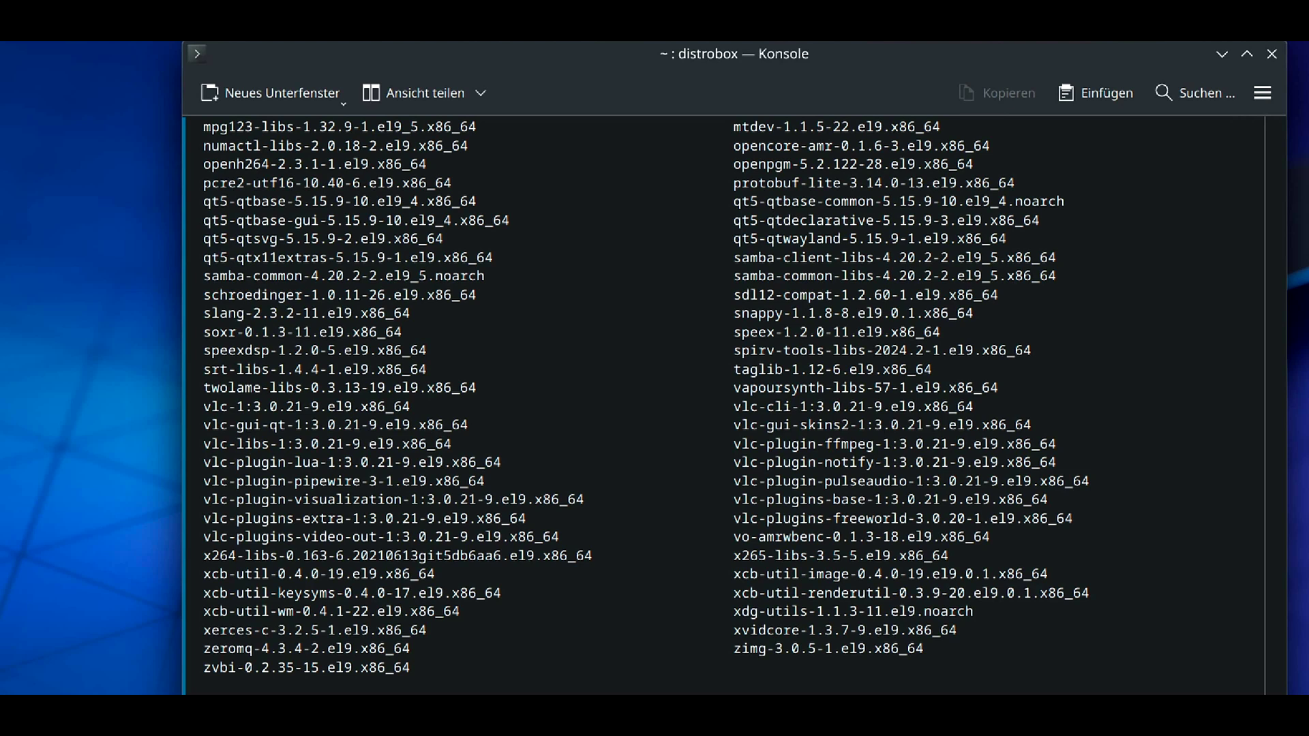
Clear the output and verify the VLC install with 'vlc --version'
{"action": "key", "text": "ctrl+l"}
{"action": "type", "text": "vlc "}
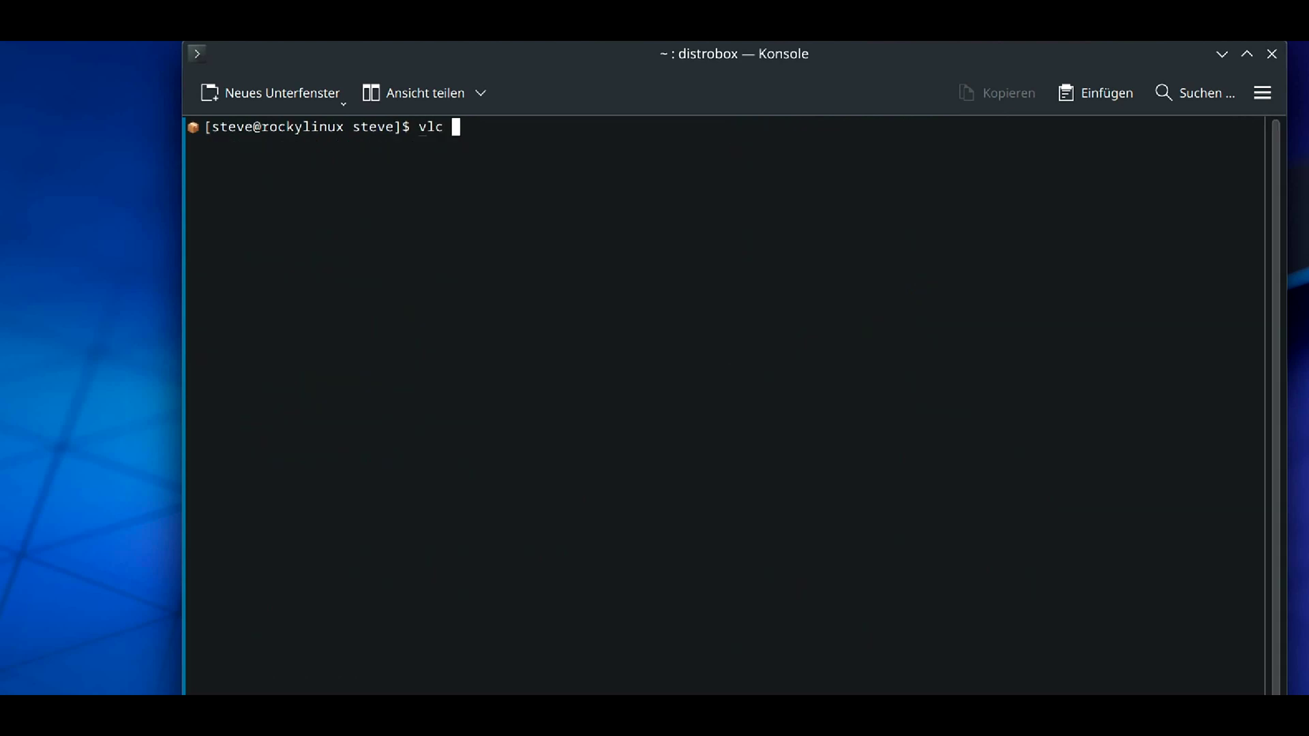
{"action": "type", "text": "--version"}
{"action": "key", "text": "Return"}
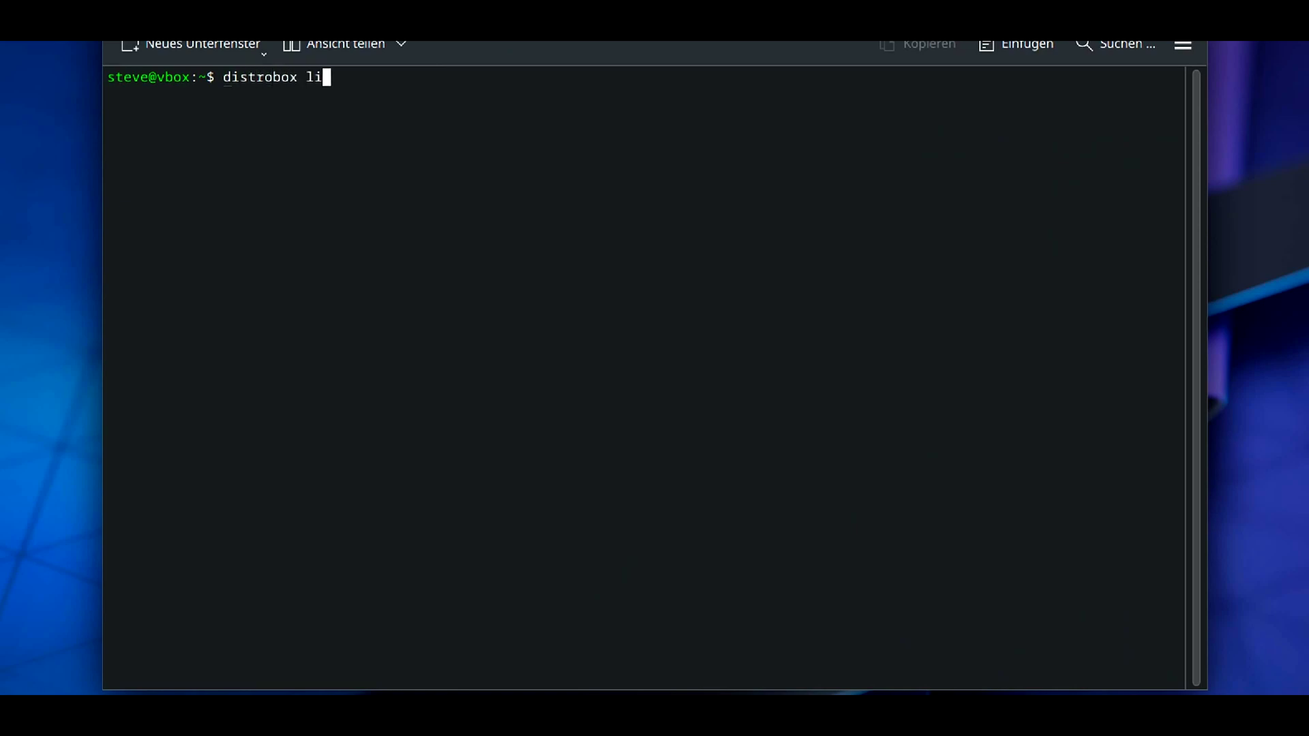
Run 'distrobox list' to show the rockylinux container, then search the launcher for 'box'
{"action": "key", "text": "Return"}
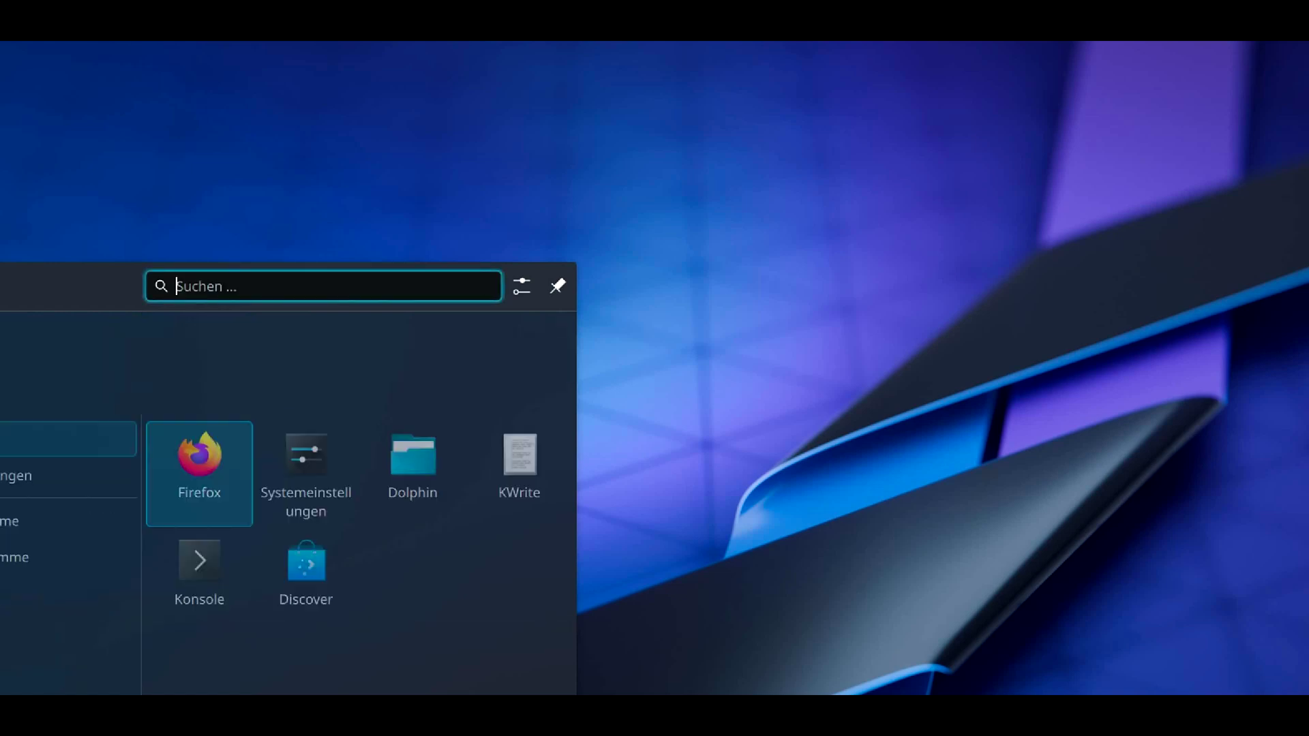
{"action": "type", "text": "box"}
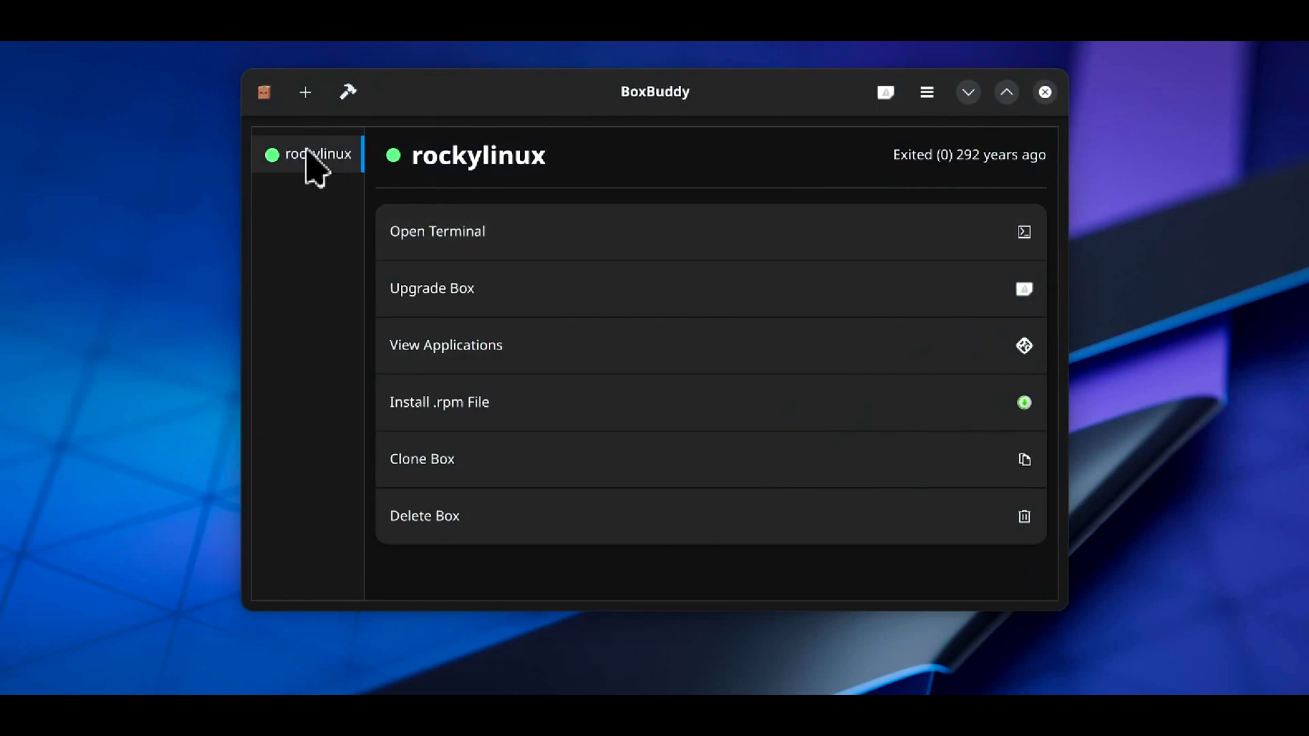
Open a terminal for the rockylinux container from BoxBuddy and nudge the window higher
{"action": "left_click", "coordinate": [412, 235]}
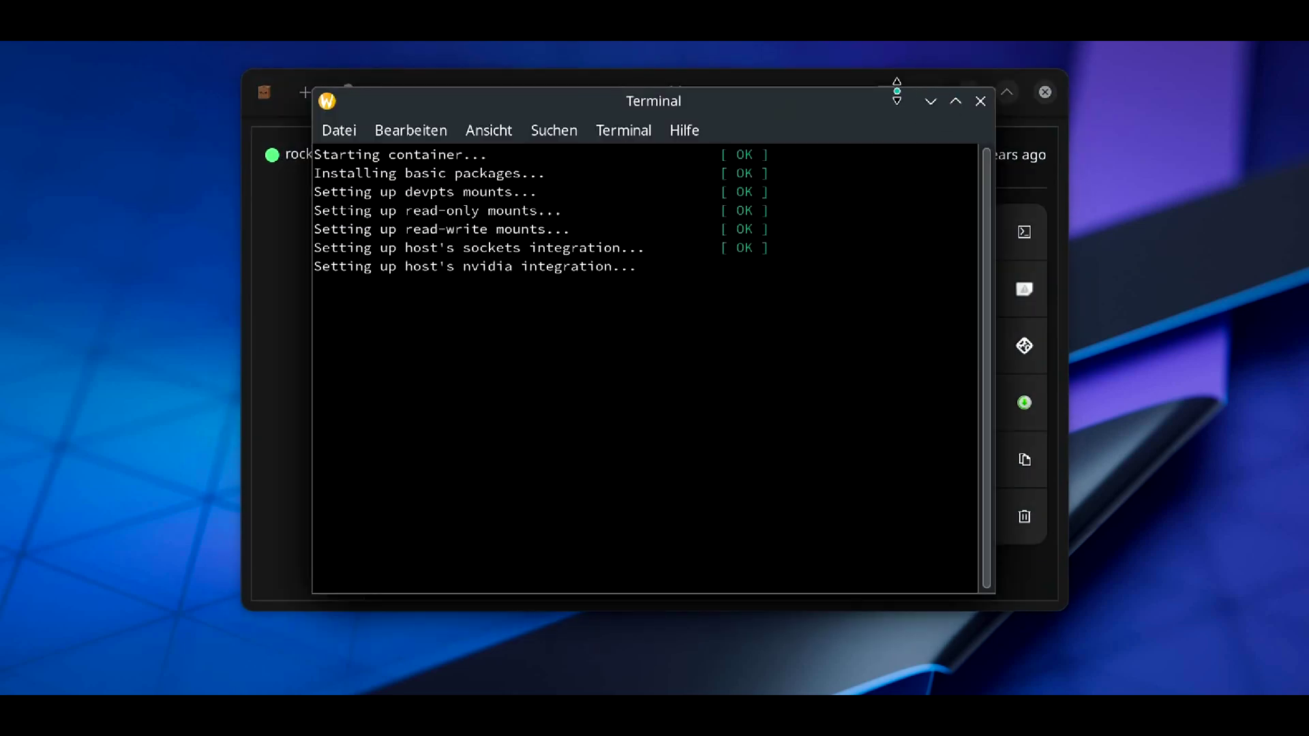
{"action": "left_click_drag", "start_coordinate": [848, 107], "coordinate": [878, 77]}
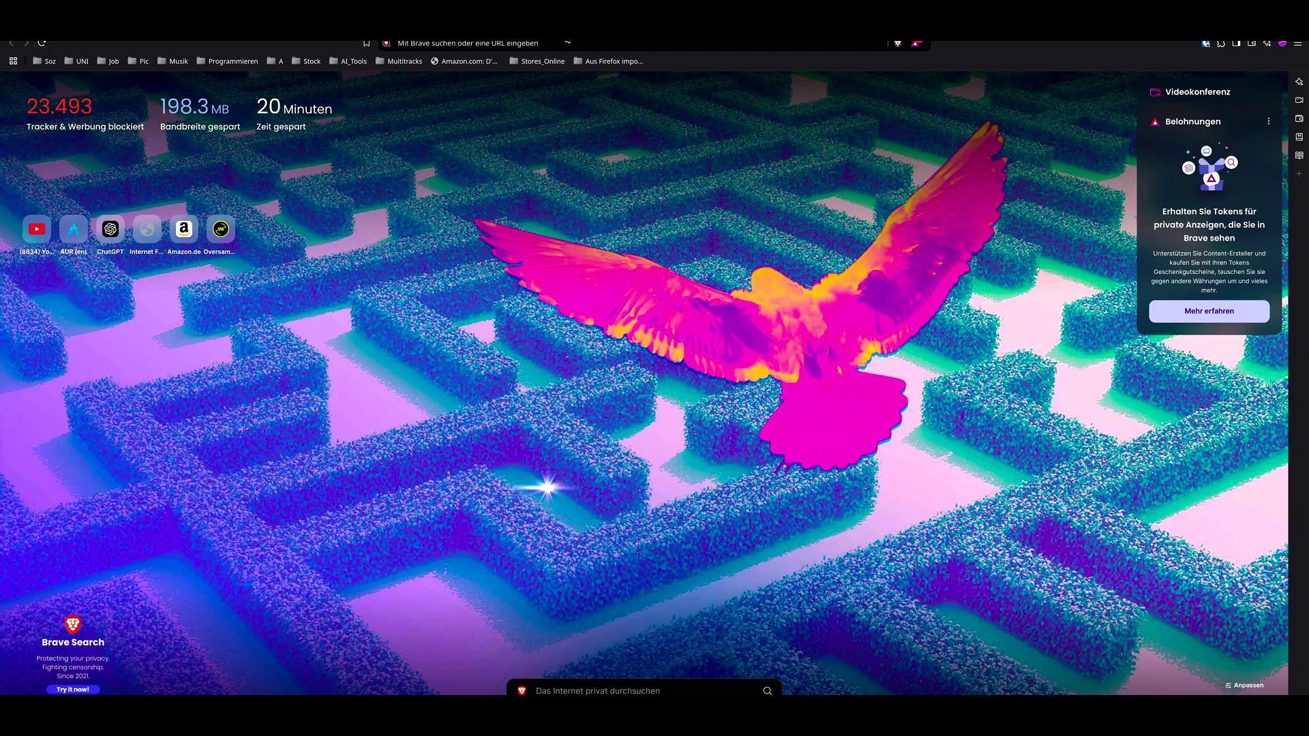
Search the web for blackmagic support and open the Blackmagic Design Support-Center
{"action": "left_click", "coordinate": [549, 45]}
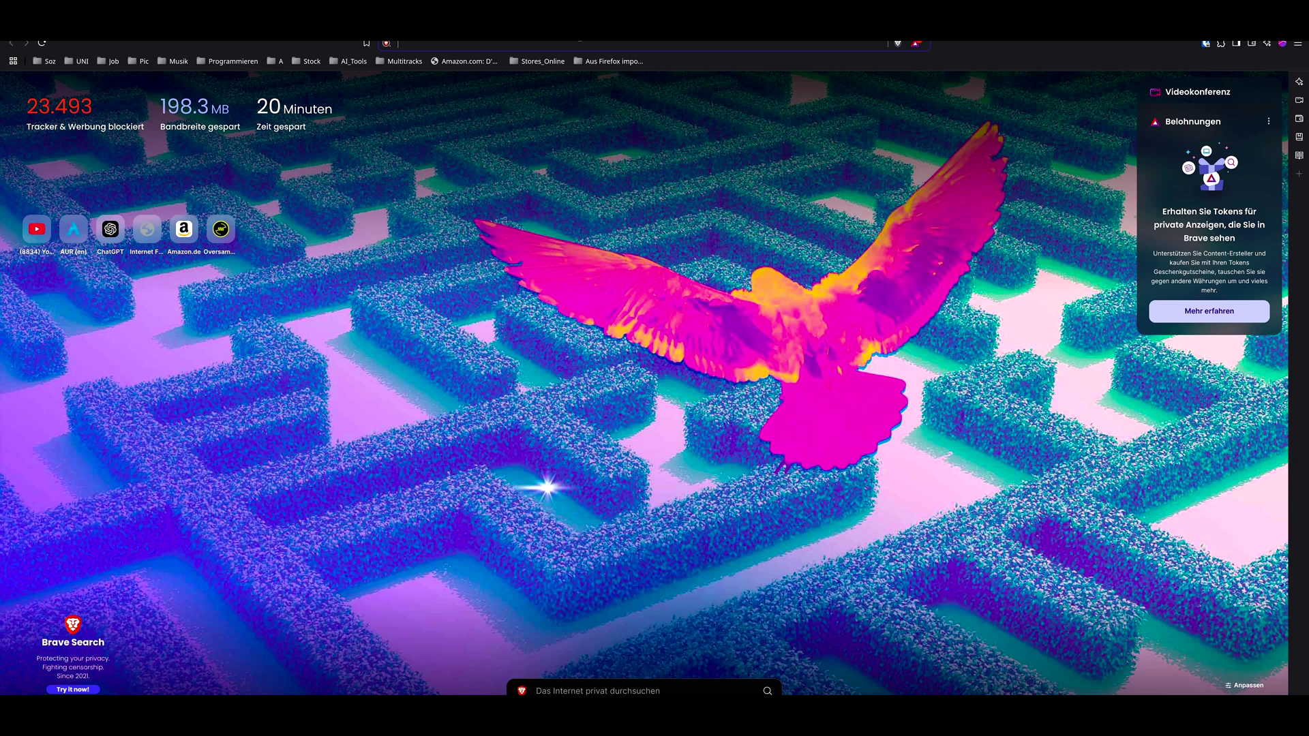
{"action": "type", "text": "blackmagic support"}
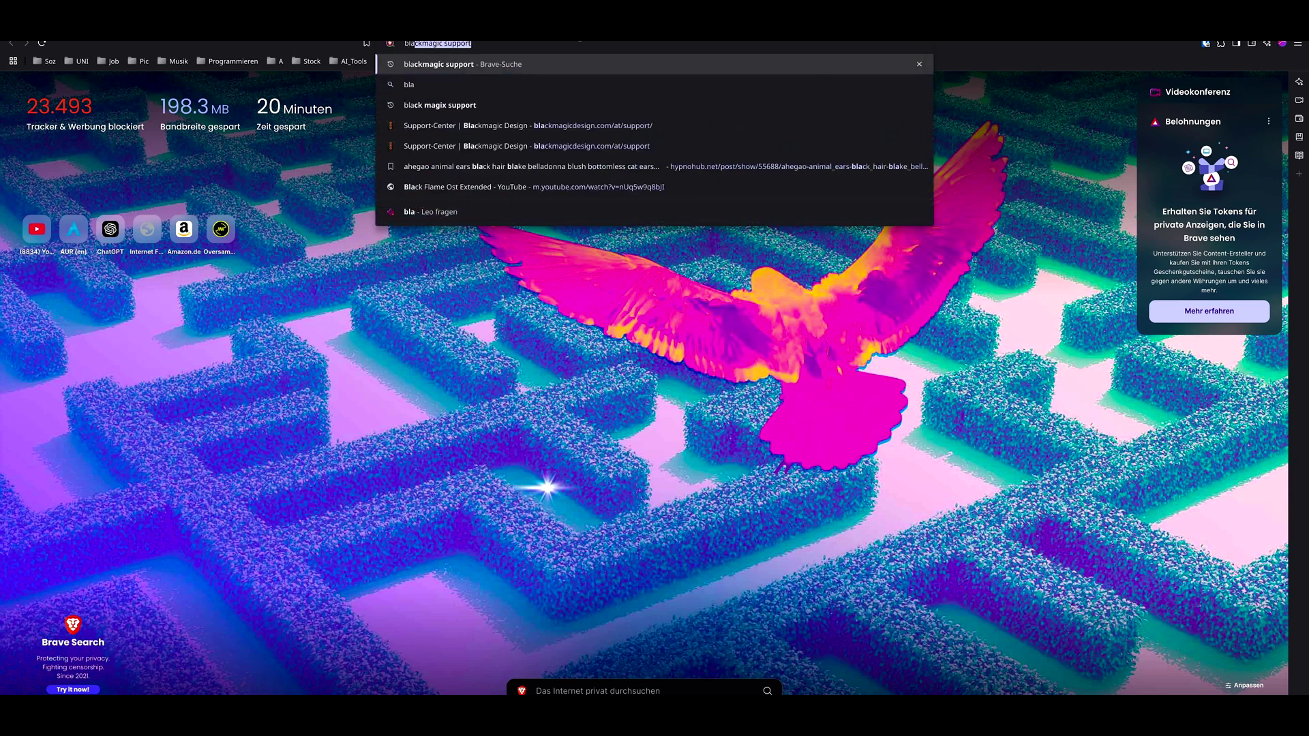
{"action": "key", "text": "Return"}
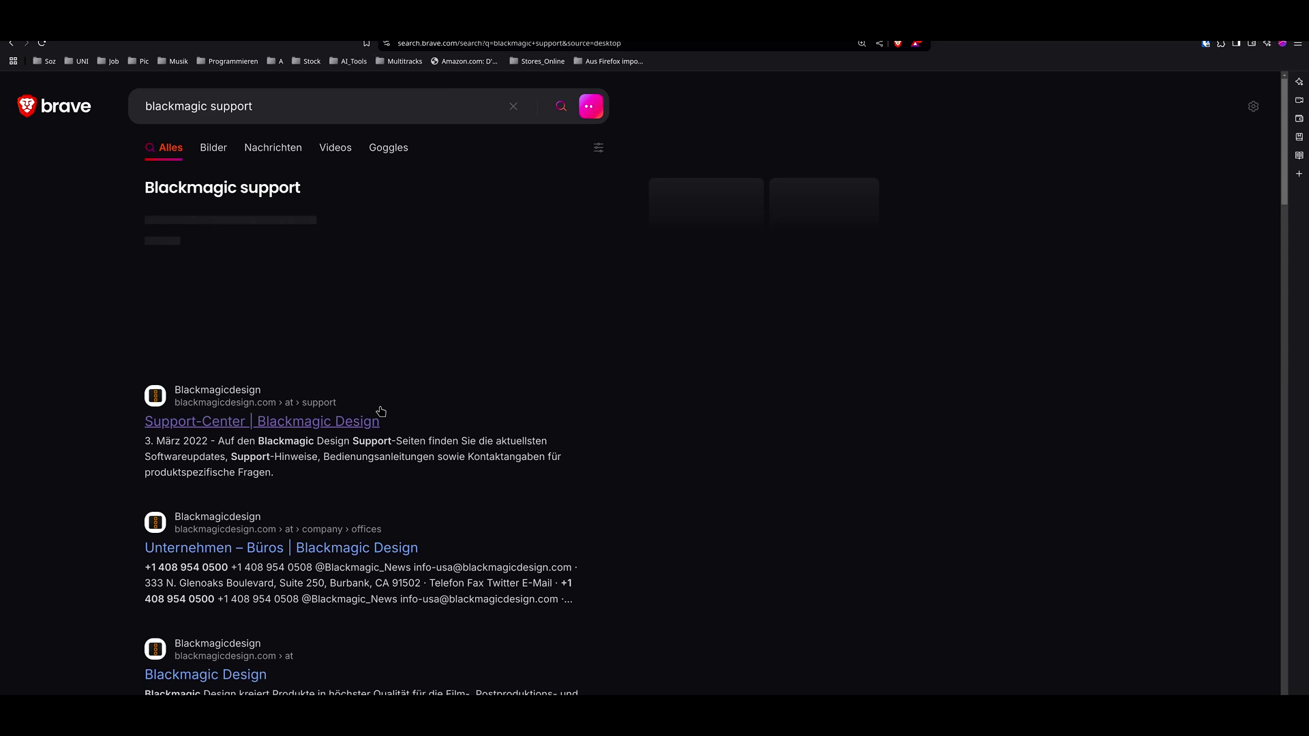
{"action": "left_click", "coordinate": [381, 412]}
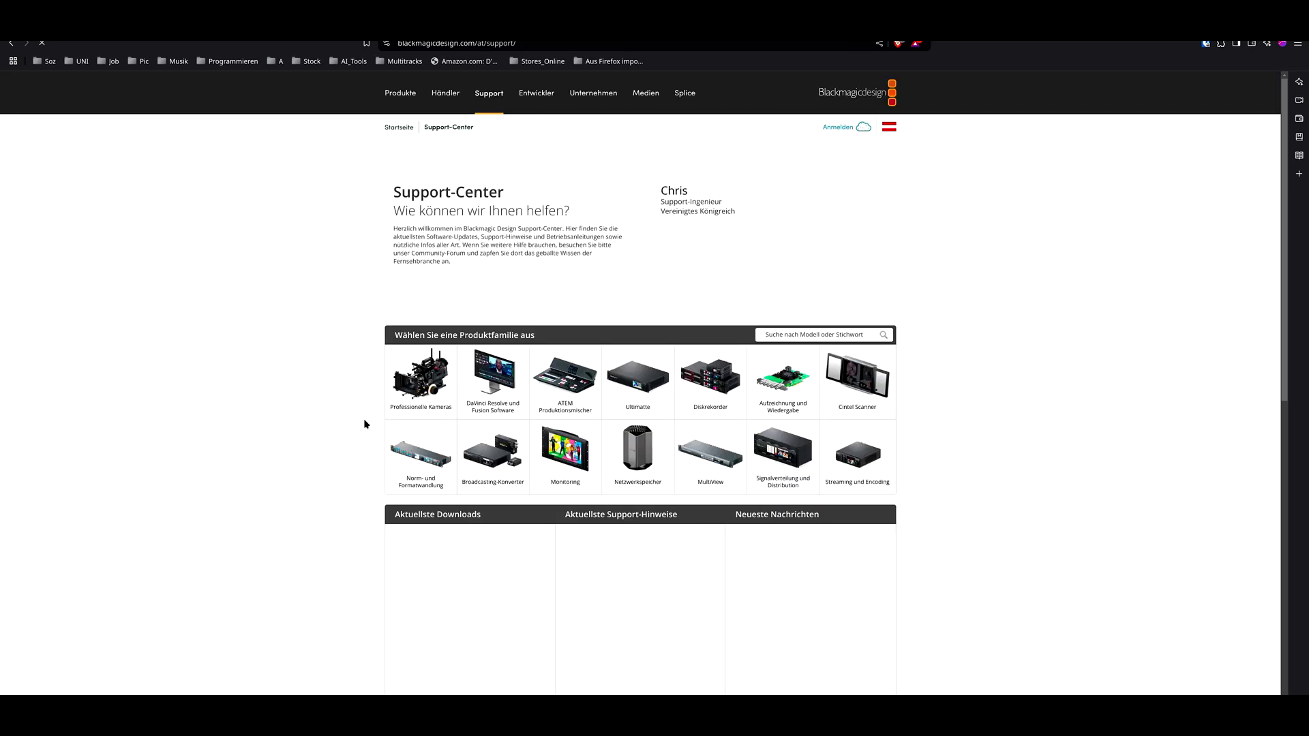
Download the DaVinci Resolve 19.1.3 Linux zip and save it into Downloads
{"action": "left_click", "coordinate": [786, 335]}
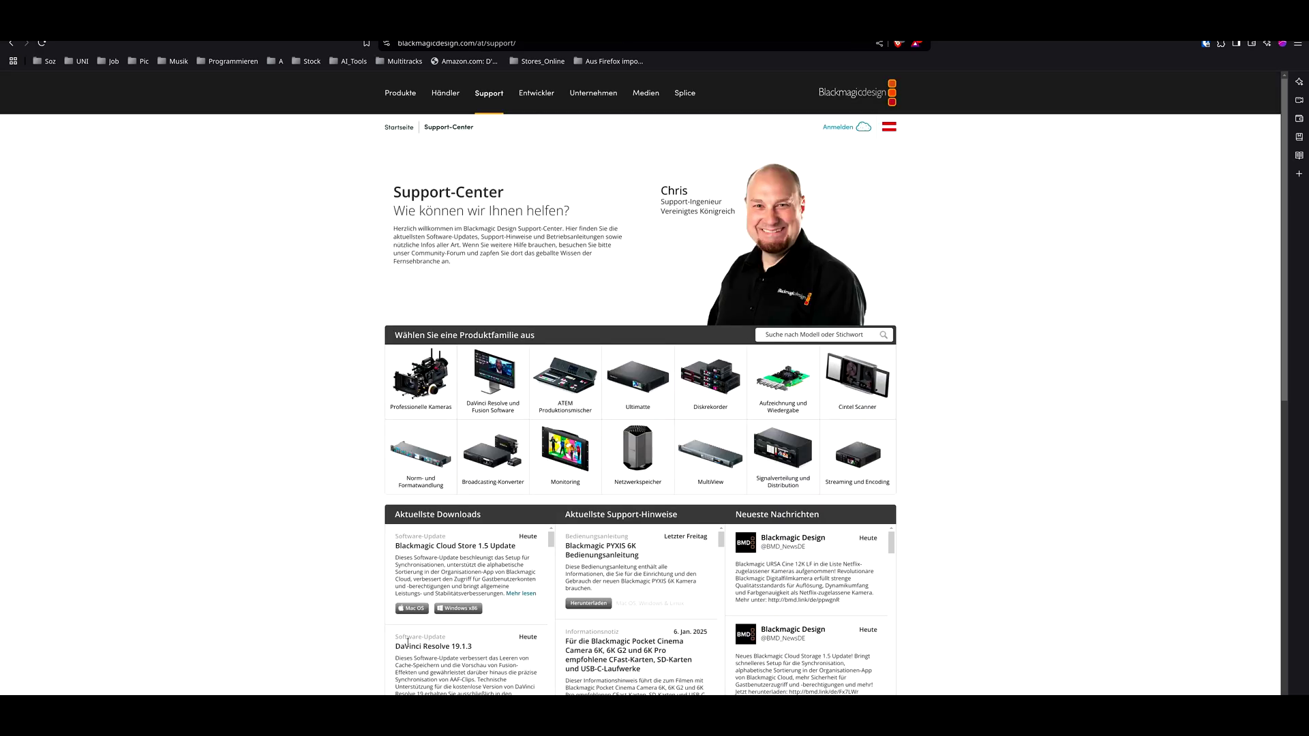
{"action": "scroll", "coordinate": [469, 621], "scroll_direction": "down", "scroll_amount": 1}
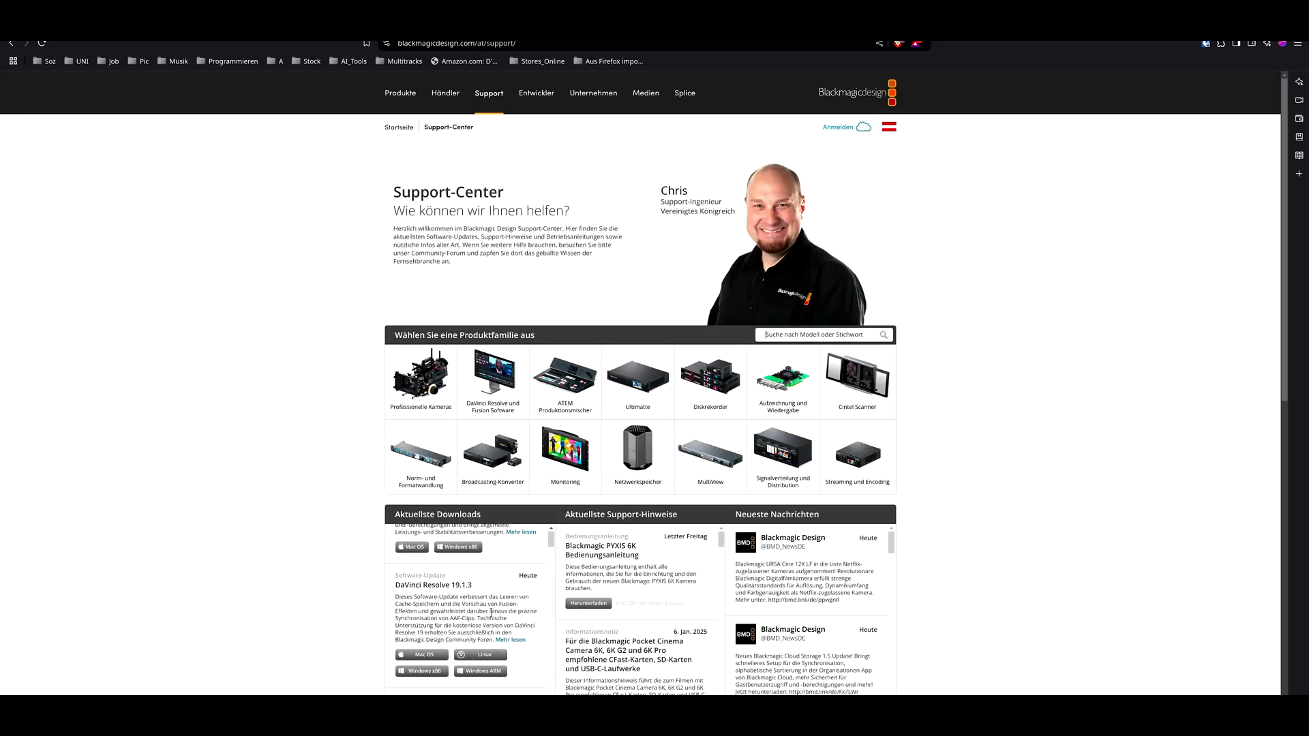
{"action": "left_click", "coordinate": [484, 655]}
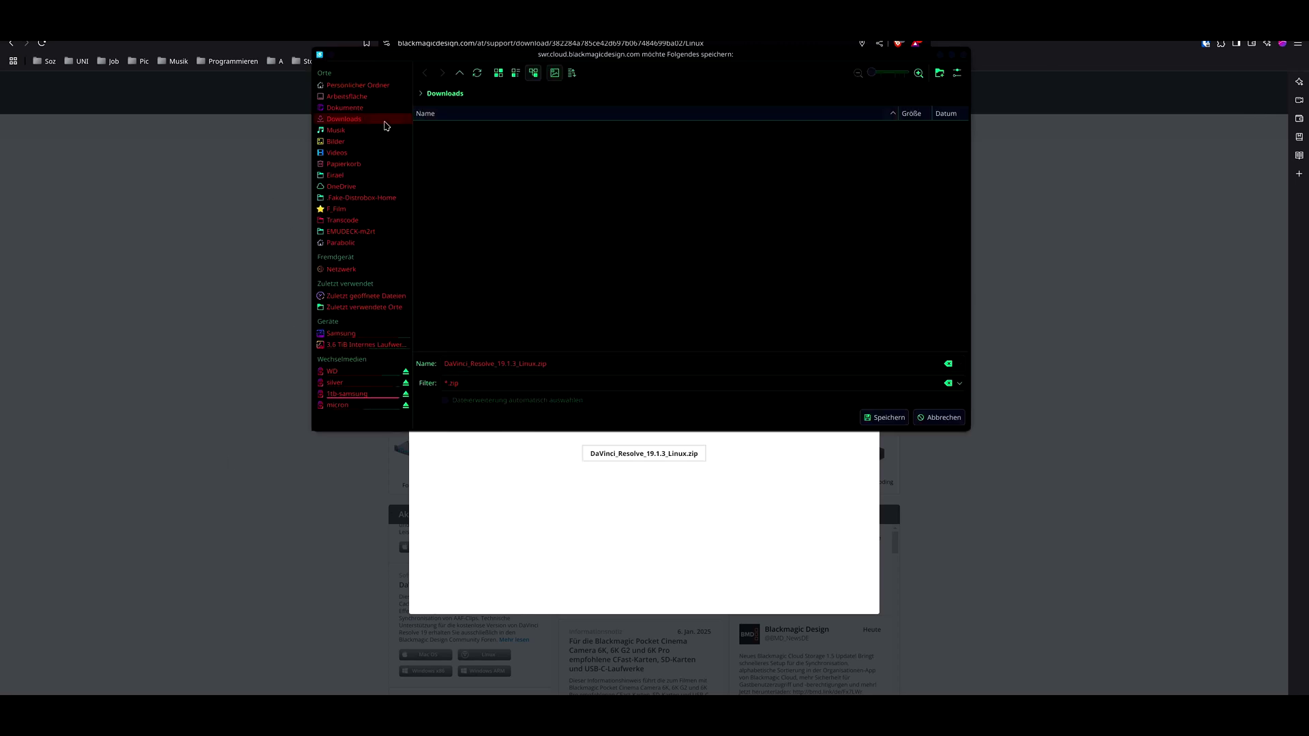
{"action": "left_click", "coordinate": [870, 419]}
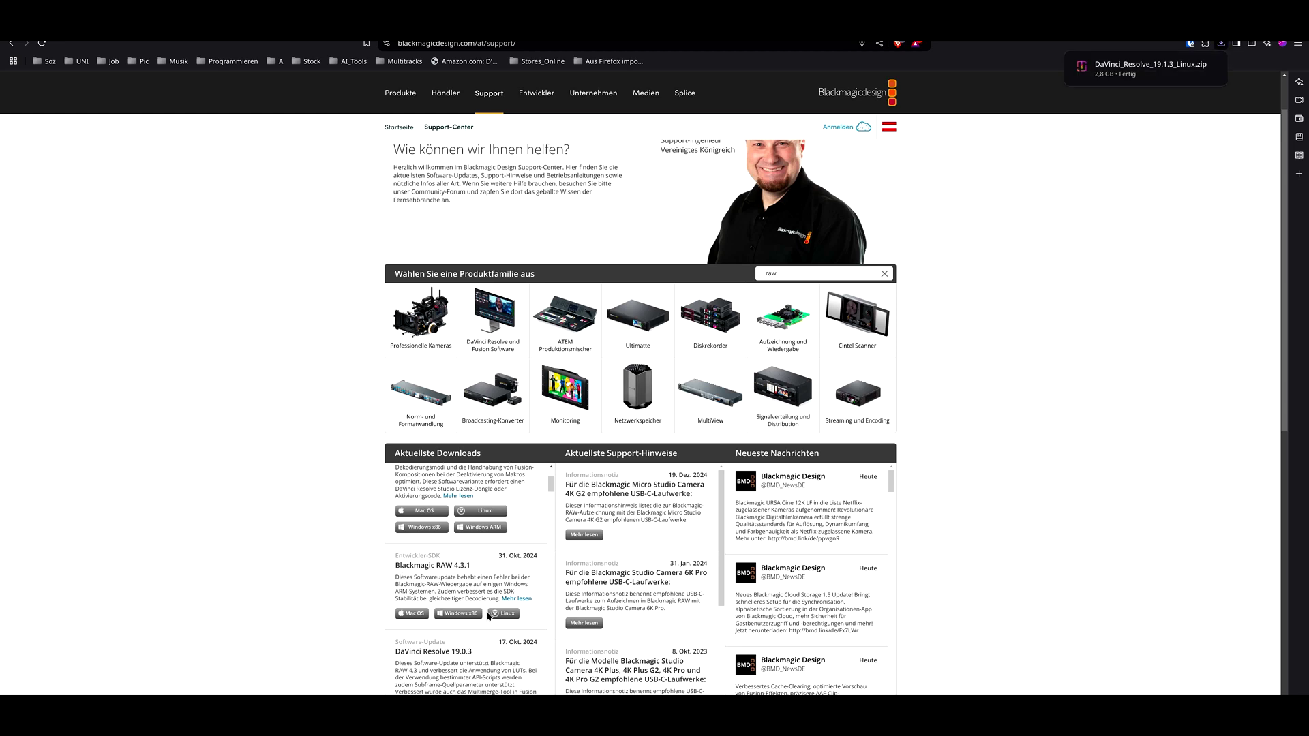
Extract both downloaded archives into the Downloads folder with Hierher entpacken
{"action": "left_click", "coordinate": [1150, 64]}
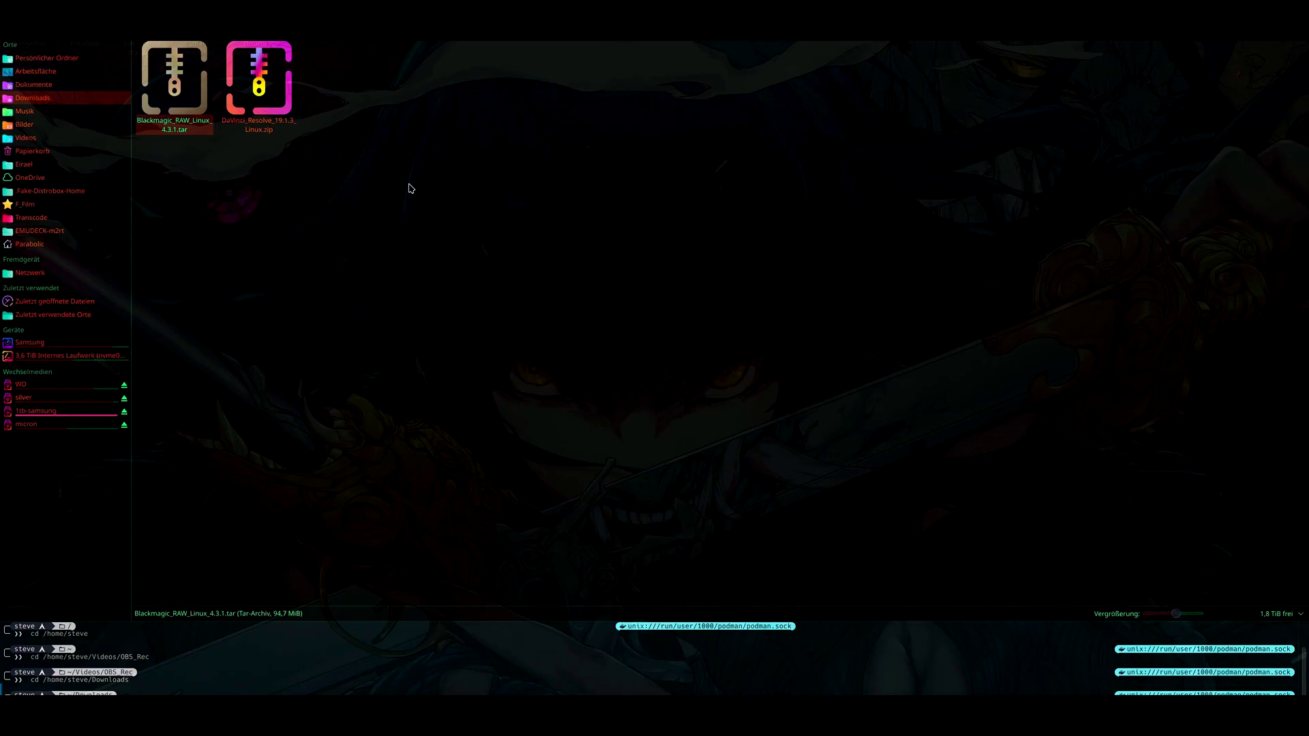
{"action": "left_click_drag", "start_coordinate": [360, 169], "coordinate": [162, 114]}
{"action": "right_click", "coordinate": [162, 114]}
{"action": "mouse_move", "coordinate": [278, 304]}
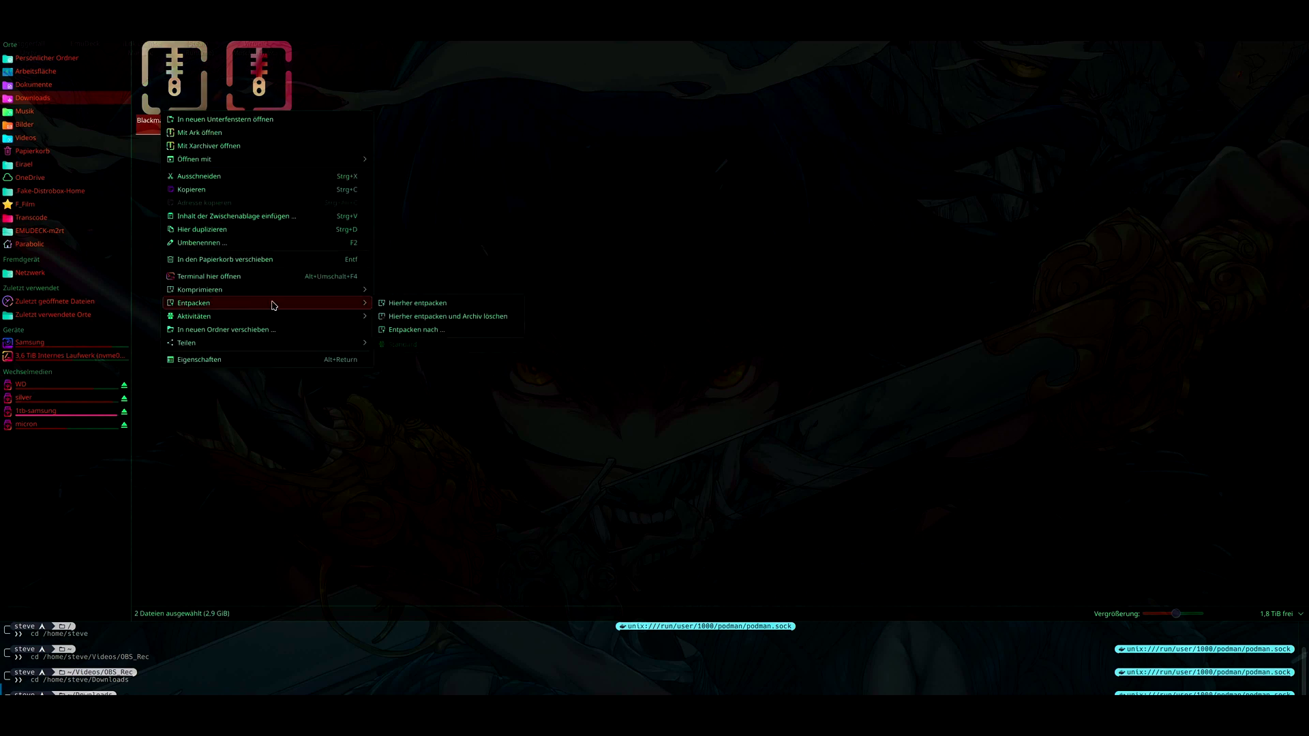
{"action": "left_click", "coordinate": [402, 303]}
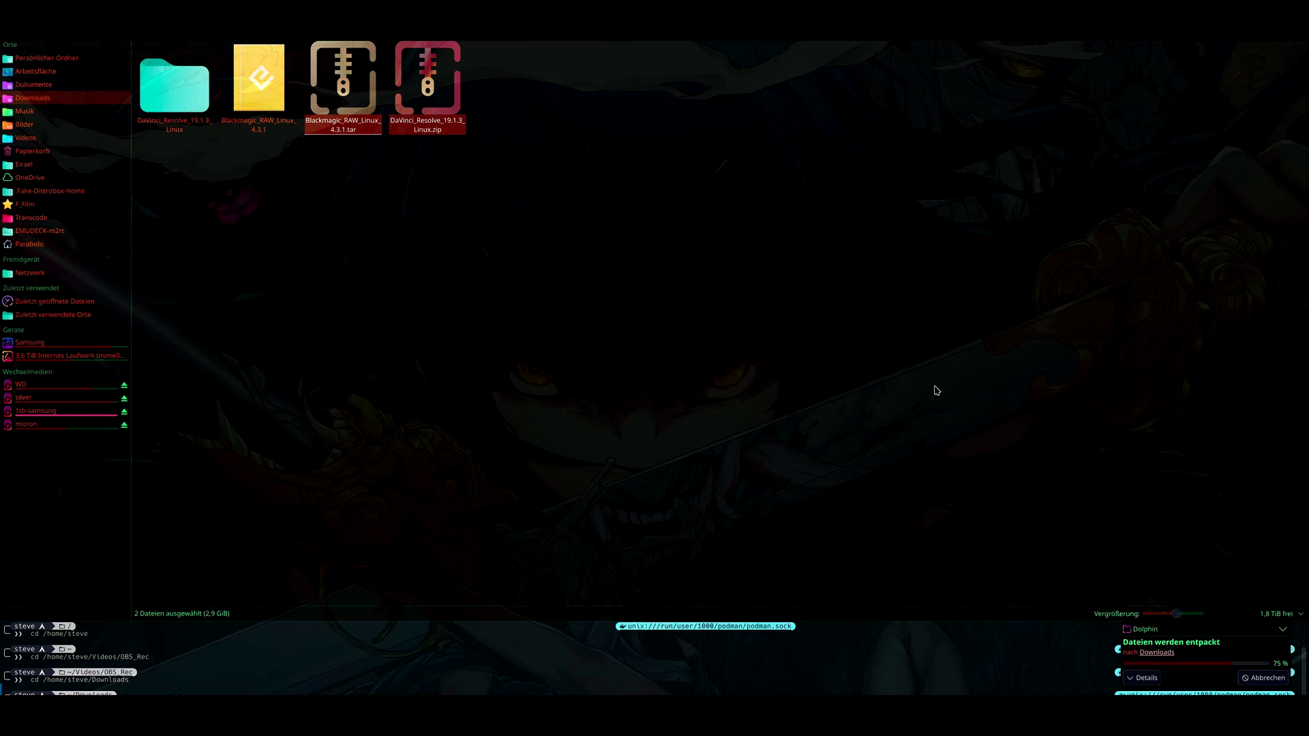
Delete the original archives and open a terminal in Downloads
{"action": "key", "text": "Delete"}
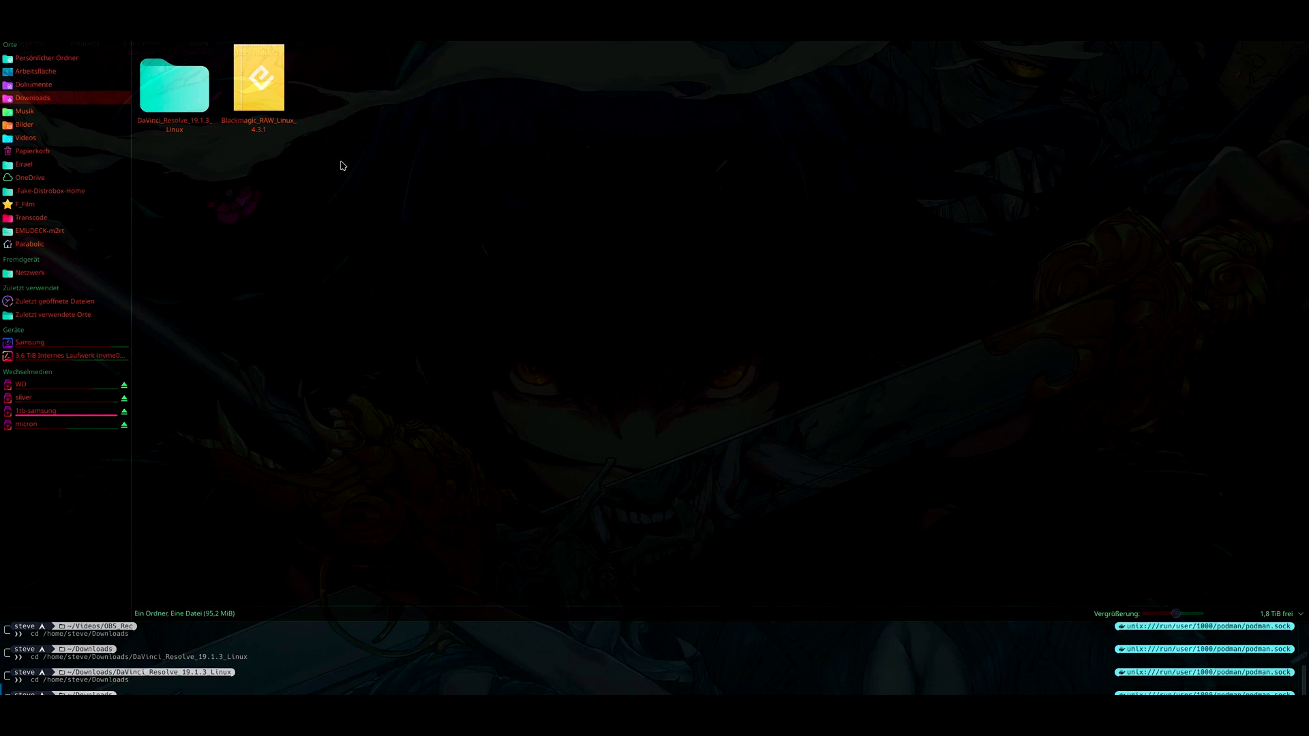
{"action": "right_click", "coordinate": [488, 180]}
{"action": "left_click", "coordinate": [543, 270]}
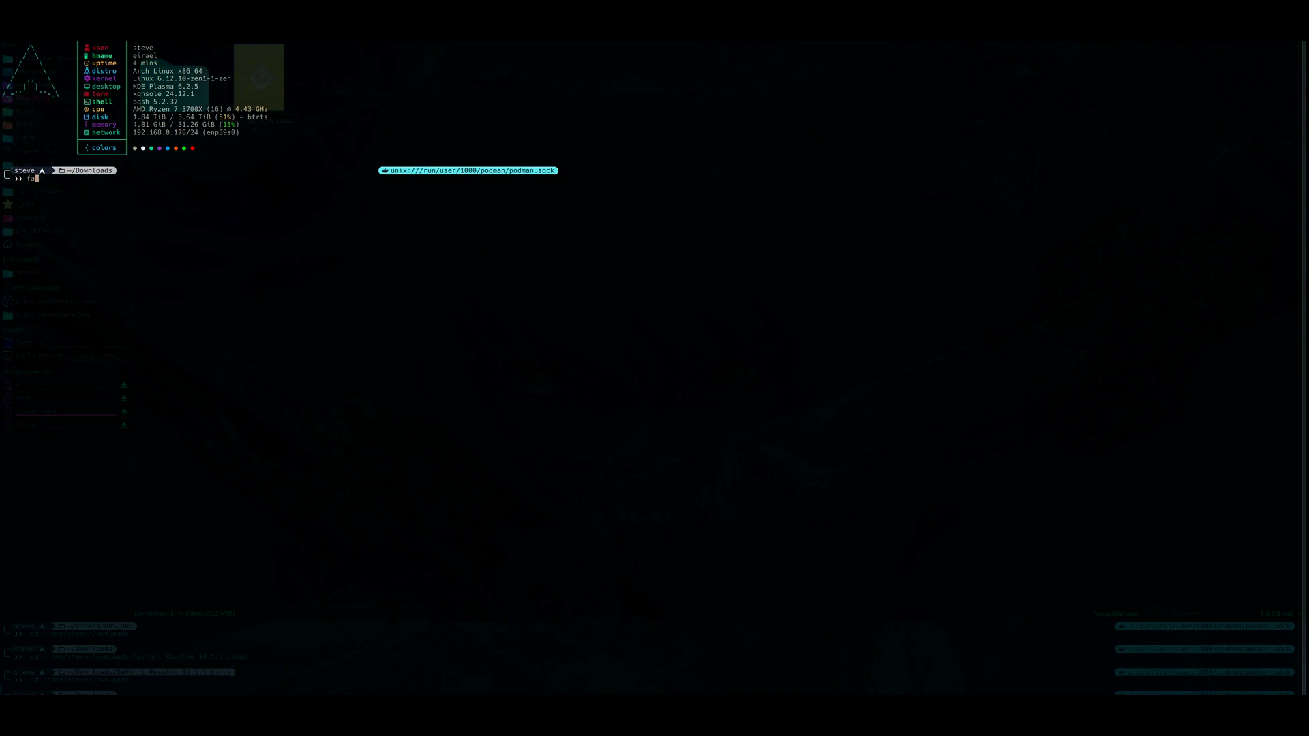
Show the fastfetch system summary, then clear the terminal
{"action": "key", "text": "Return"}
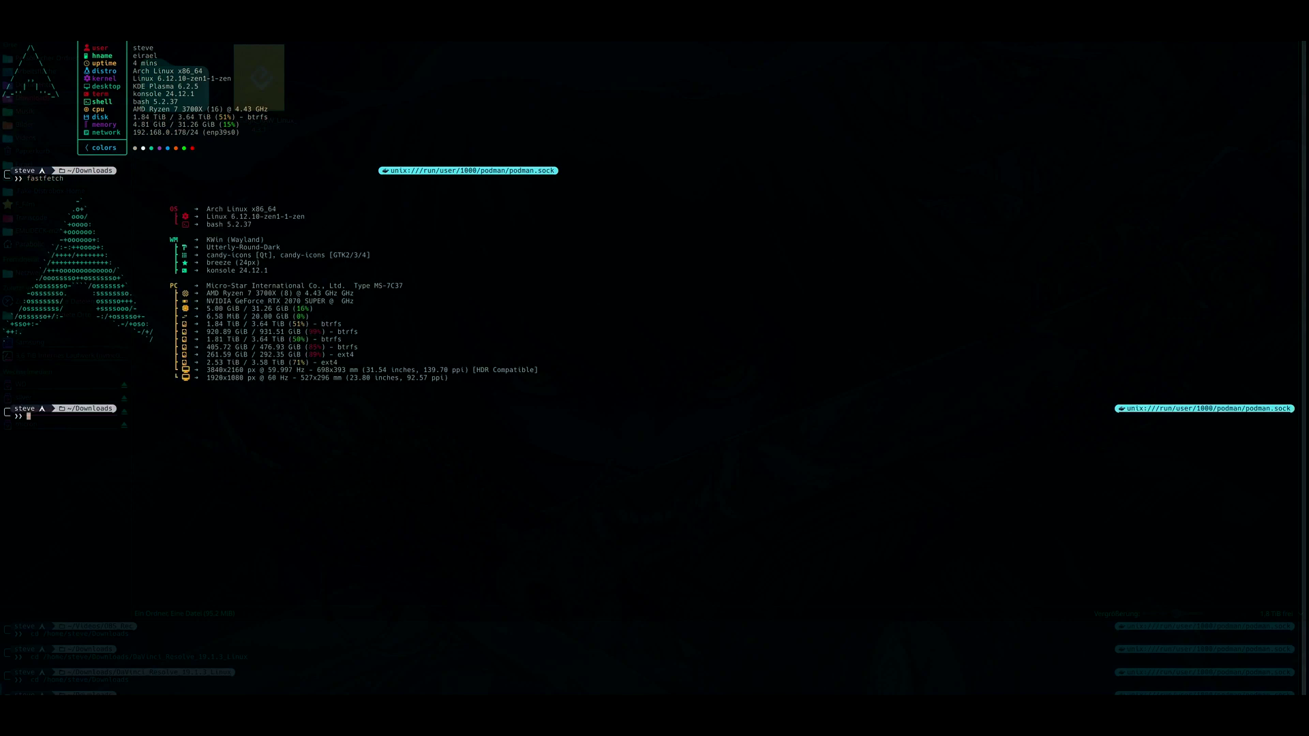
{"action": "type", "text": "clear"}
{"action": "key", "text": "Return"}
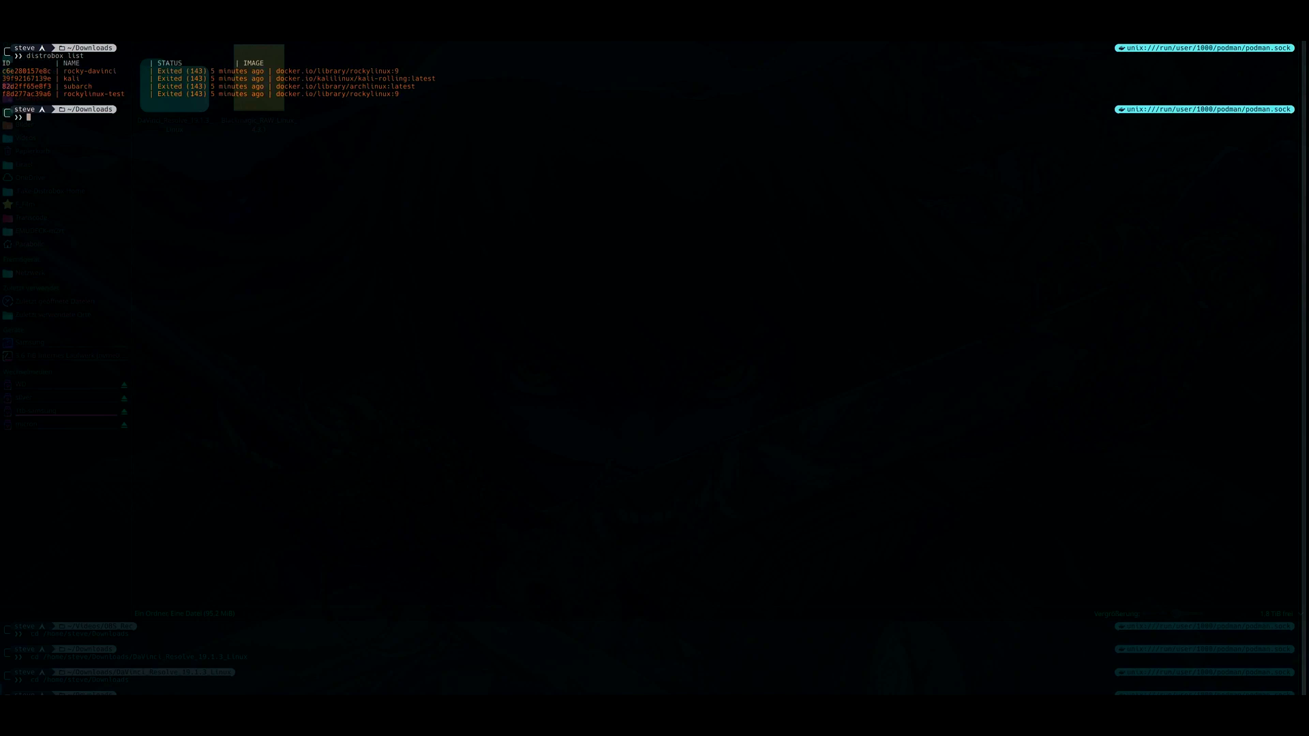
Enter the rockylinux-test container using the name copied from the distrobox list
{"action": "double_click", "coordinate": [98, 95]}
{"action": "right_click", "coordinate": [116, 100]}
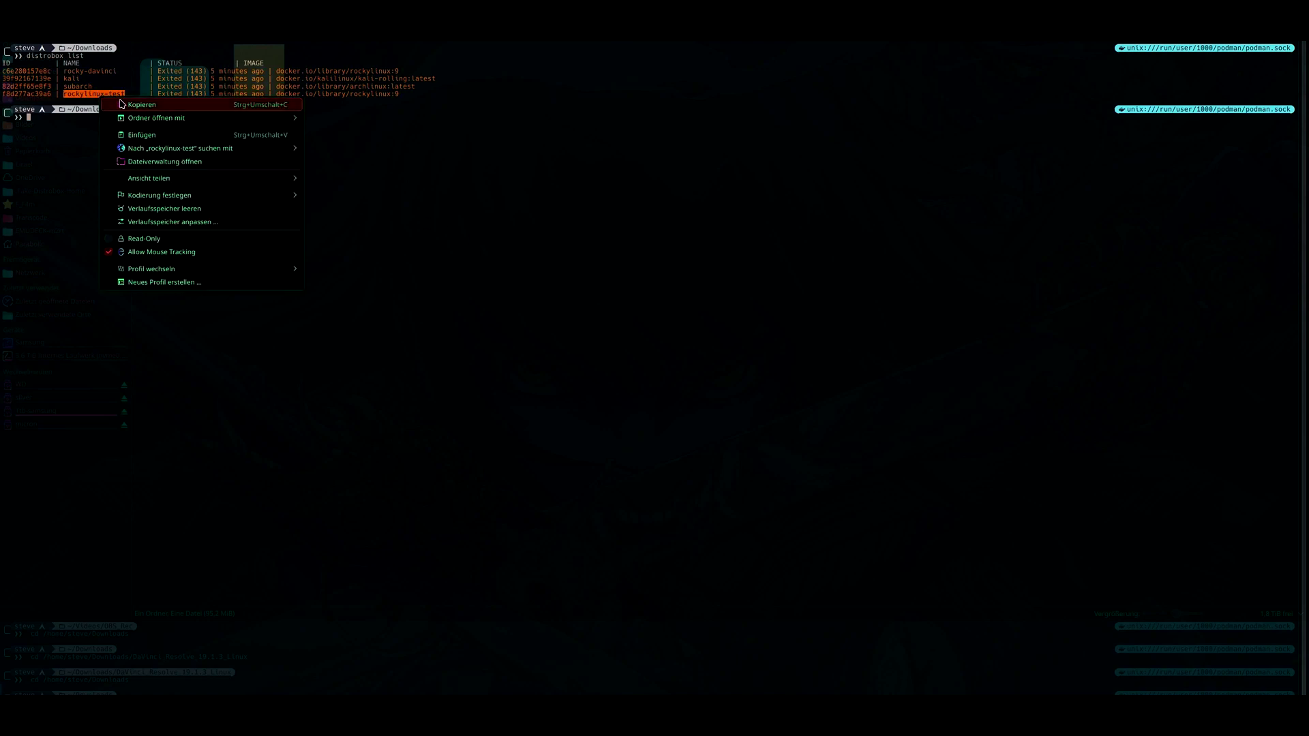
{"action": "left_click", "coordinate": [117, 140]}
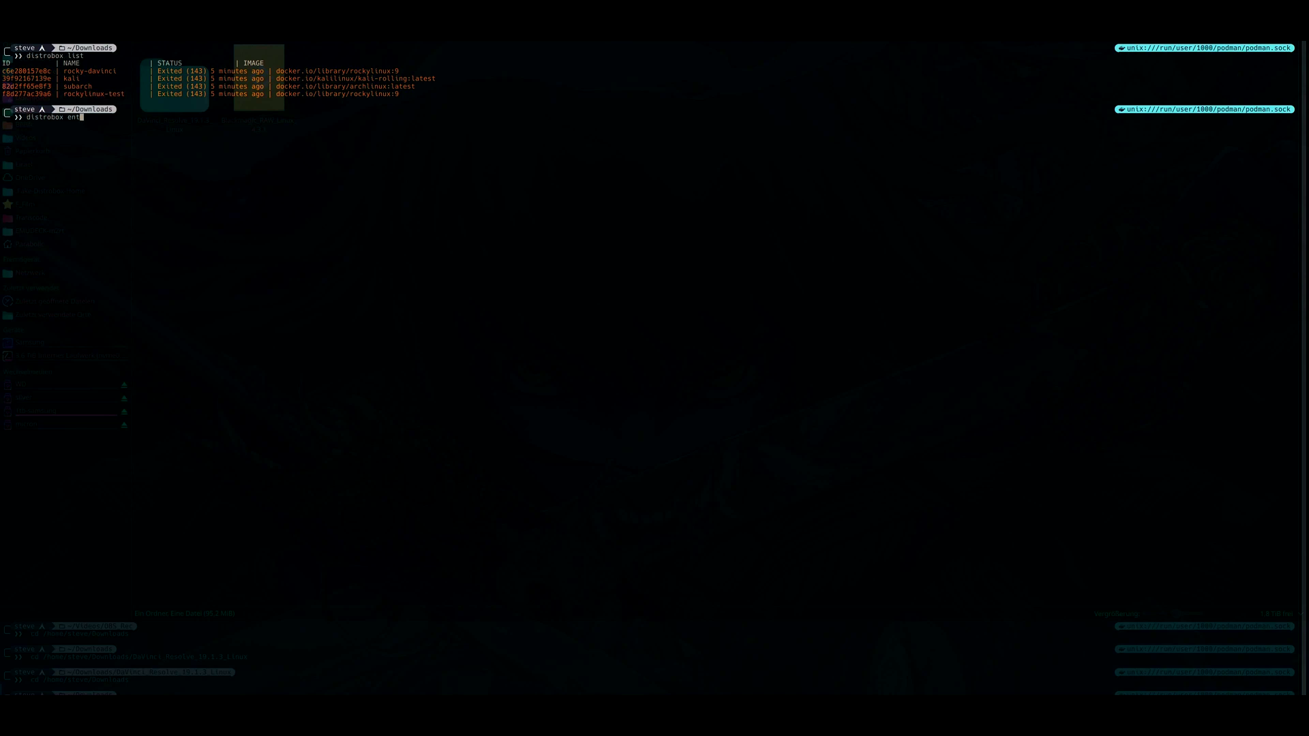
{"action": "type", "text": "er rockylinux-test"}
{"action": "key", "text": "Return"}
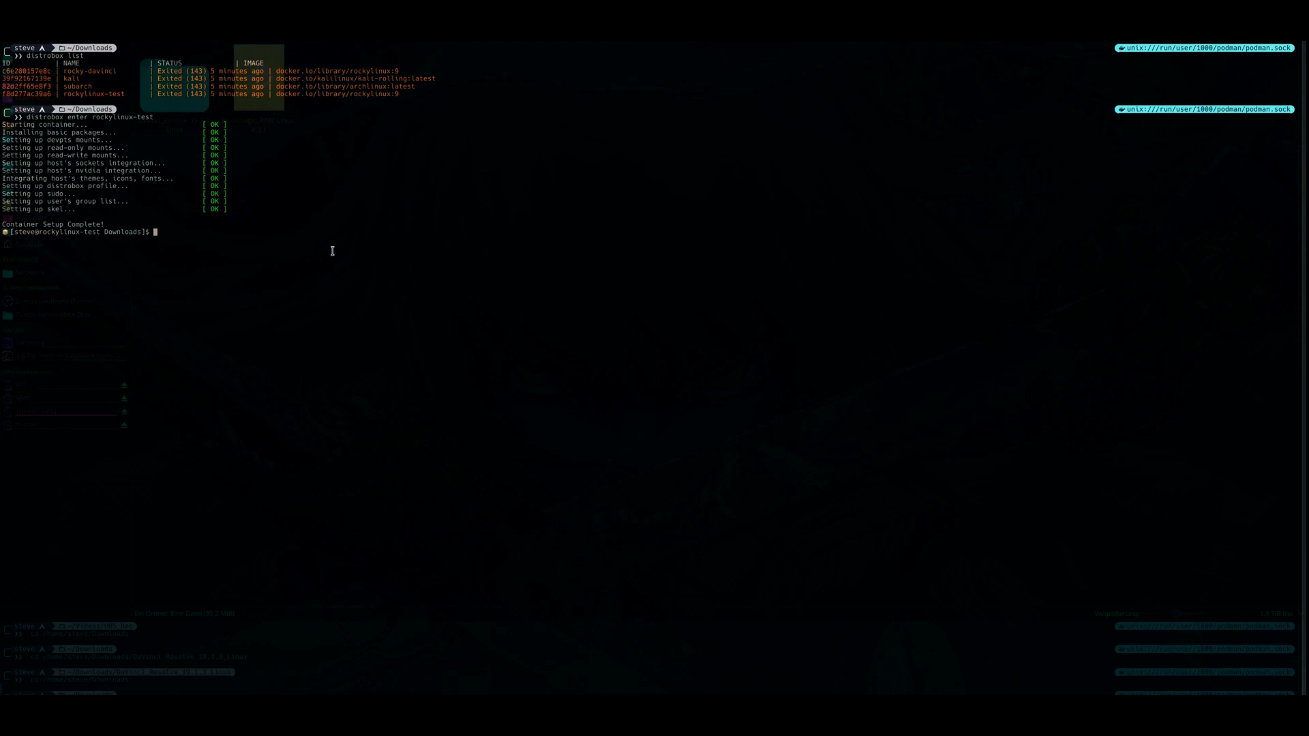
List Downloads and change into the DaVinci_Resolve_19.1.3_Linux folder
{"action": "type", "text": "ls"}
{"action": "key", "text": "Return"}
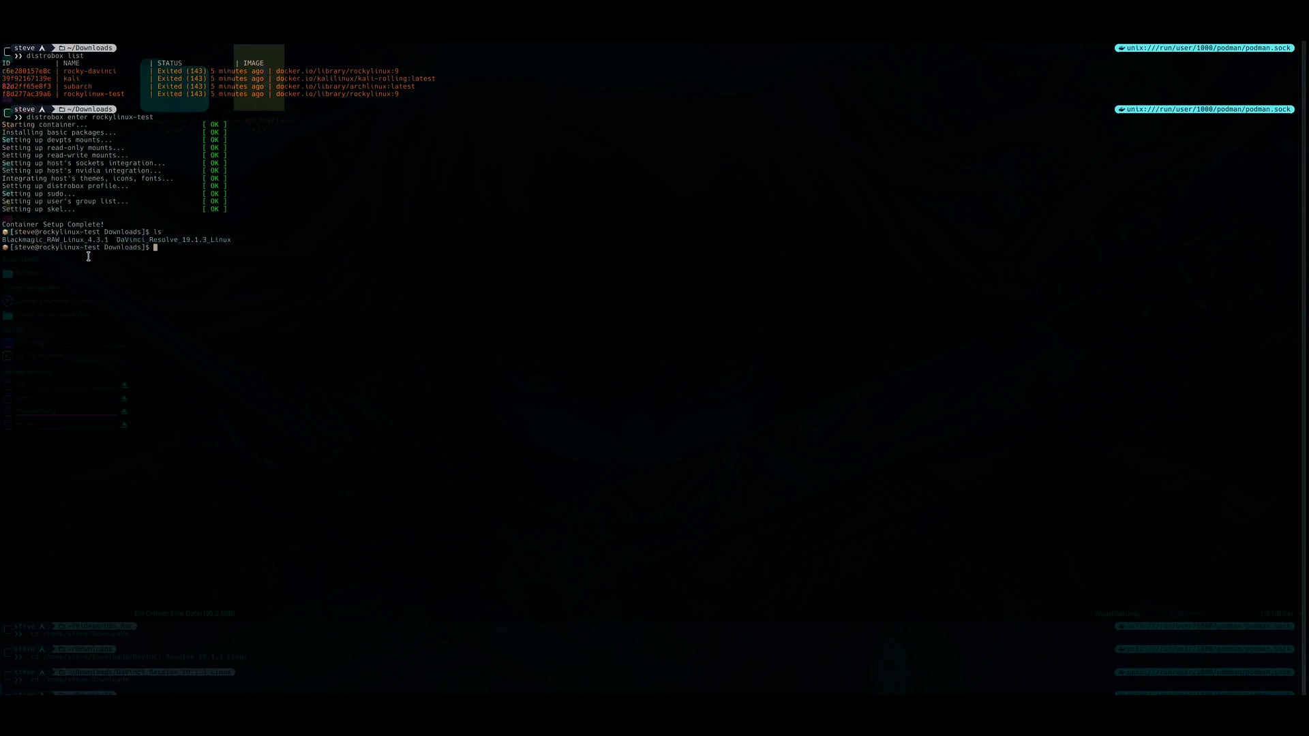
{"action": "double_click", "coordinate": [136, 240]}
{"action": "left_click", "coordinate": [169, 255]}
{"action": "type", "text": "cd DaV"}
{"action": "key", "text": "Tab"}
{"action": "key", "text": "Return"}
Run sudo ./DaVinci_Resolve_19.1.3_Linux.run using the copied installer file name
{"action": "type", "text": "ls"}
{"action": "key", "text": "Return"}
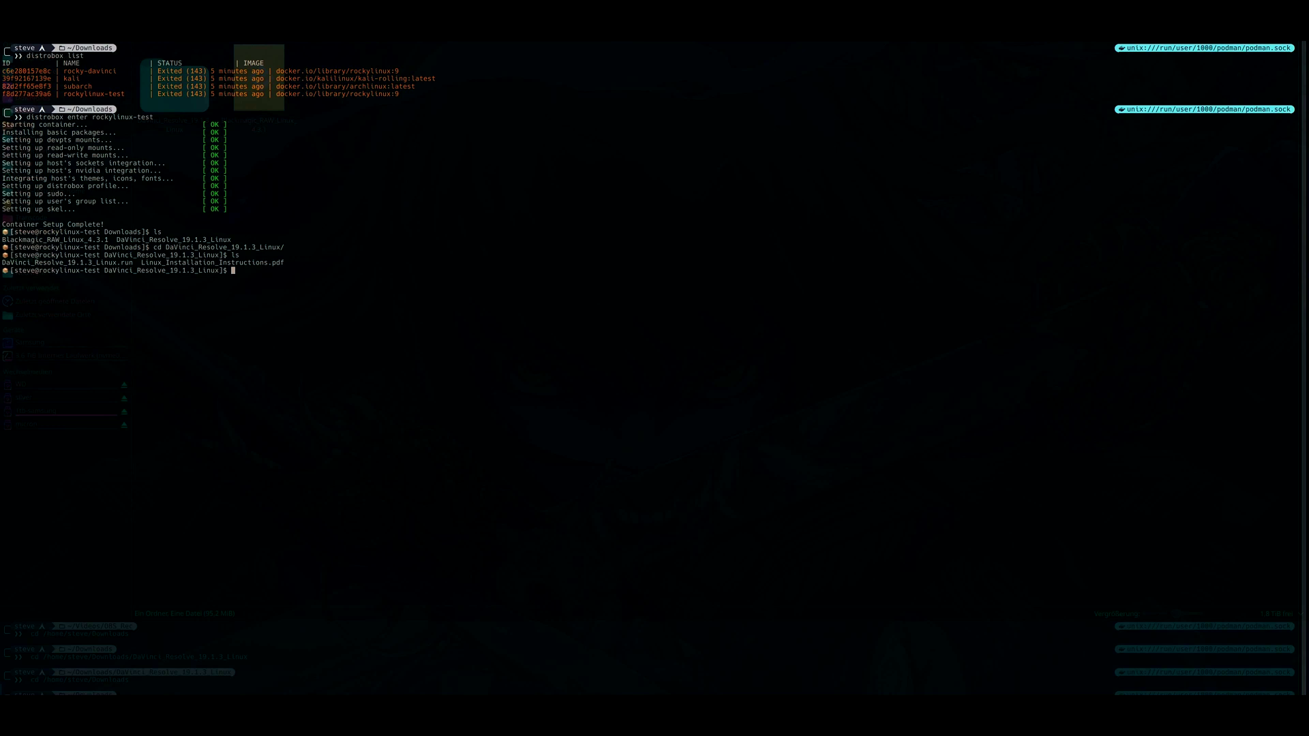
{"action": "double_click", "coordinate": [75, 264]}
{"action": "right_click", "coordinate": [74, 264]}
{"action": "left_click", "coordinate": [250, 290]}
{"action": "type", "text": "sudo ./"}
{"action": "key", "text": "ctrl+shift+v"}
{"action": "key", "text": "Return"}
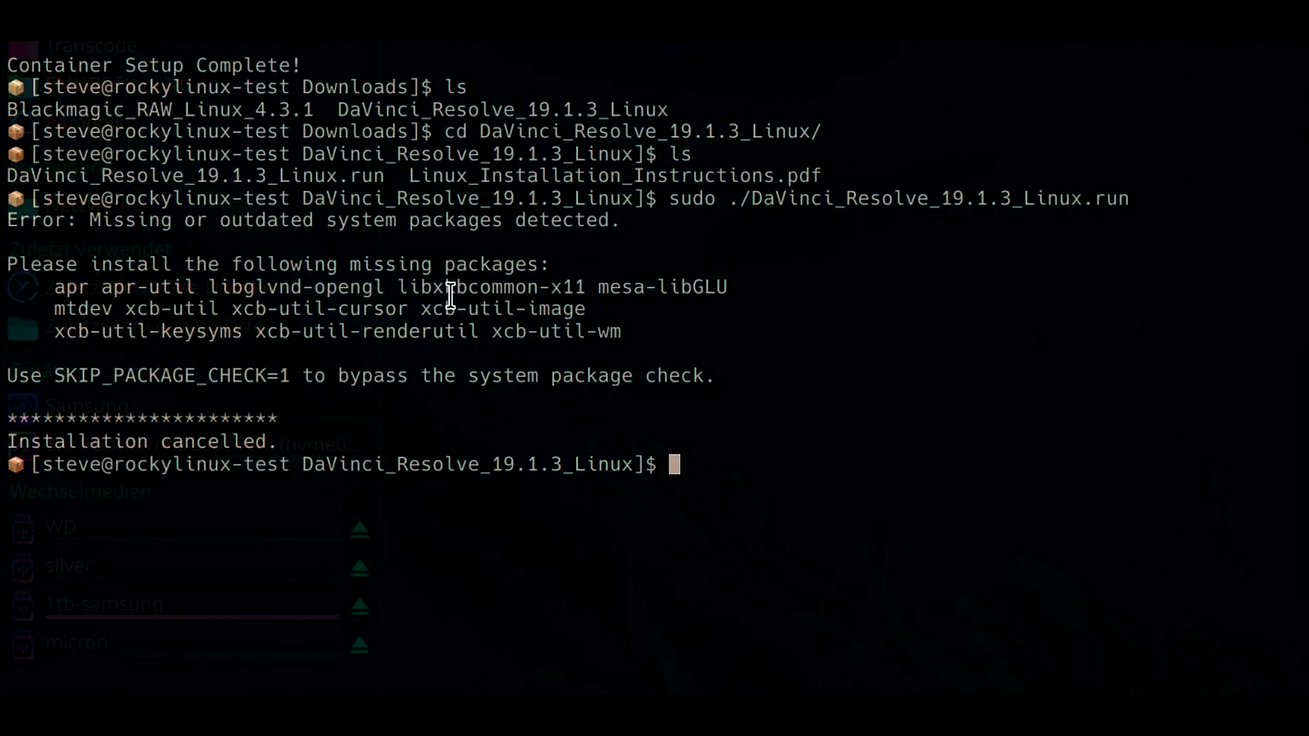
Copy the missing package names and paste them after sudo dnf install
{"action": "left_click_drag", "start_coordinate": [622, 331], "coordinate": [56, 286]}
{"action": "right_click", "coordinate": [83, 284]}
{"action": "left_click", "coordinate": [181, 310]}
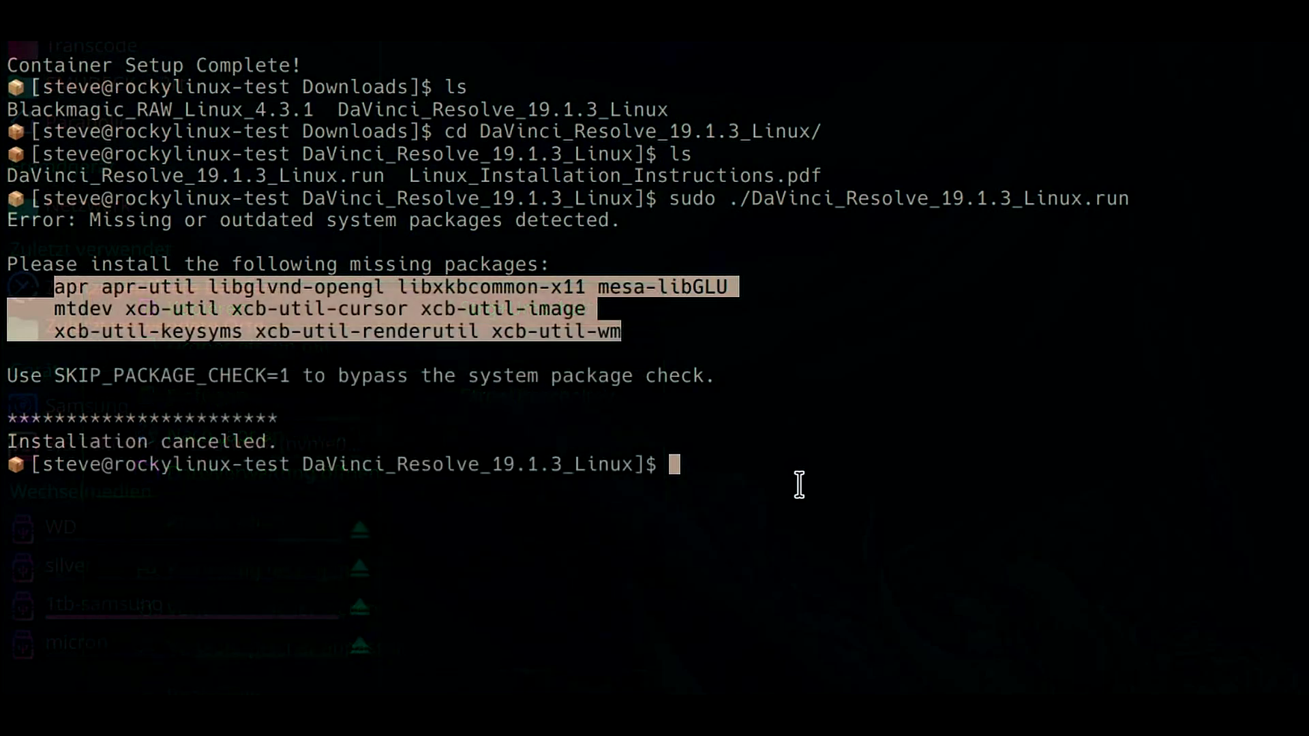
{"action": "left_click", "coordinate": [798, 485]}
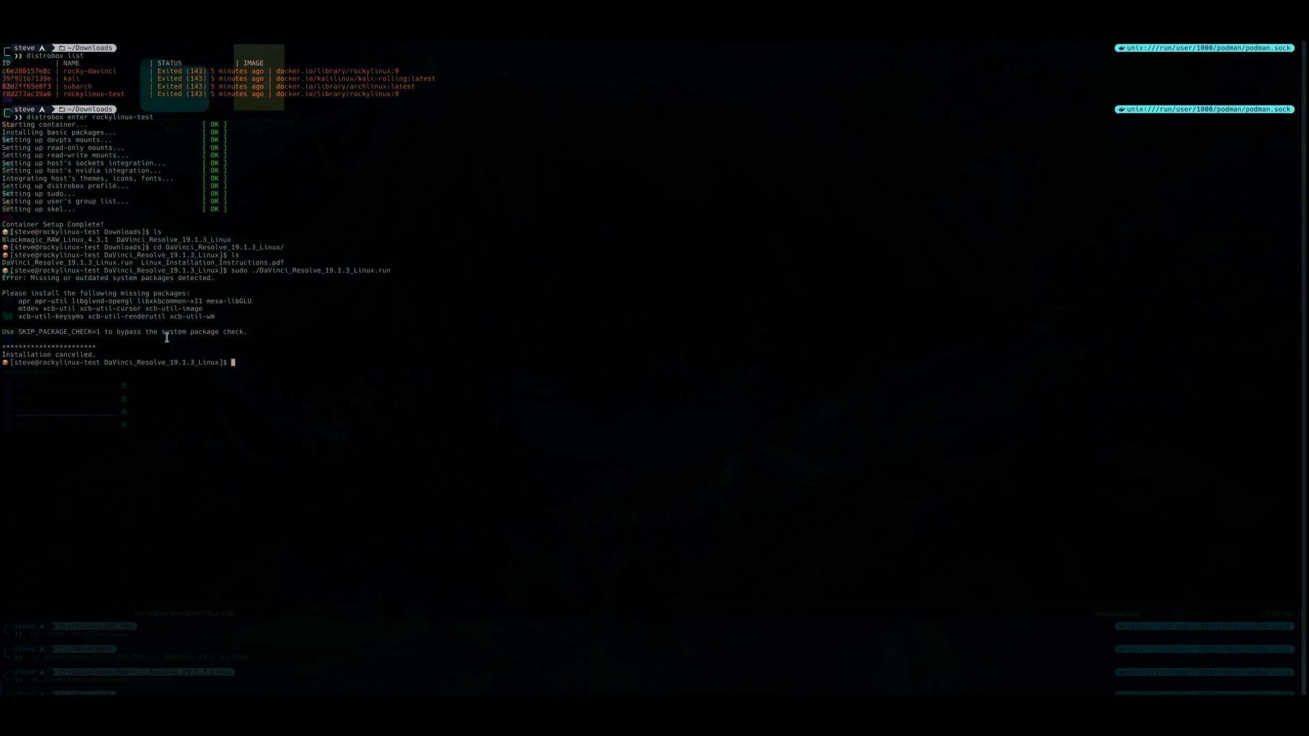
{"action": "type", "text": "sudo dnf install"}
{"action": "key", "text": "ctrl+shift+v"}
Join the pasted package lines into a single command and run the install
{"action": "key", "text": "Left"}
{"action": "key", "text": "Left"}
{"action": "key", "text": "Left"}
{"action": "key", "text": "Left"}
{"action": "key", "text": "Left"}
{"action": "key", "text": "Left"}
{"action": "key", "text": "Left"}
{"action": "key", "text": "Left"}
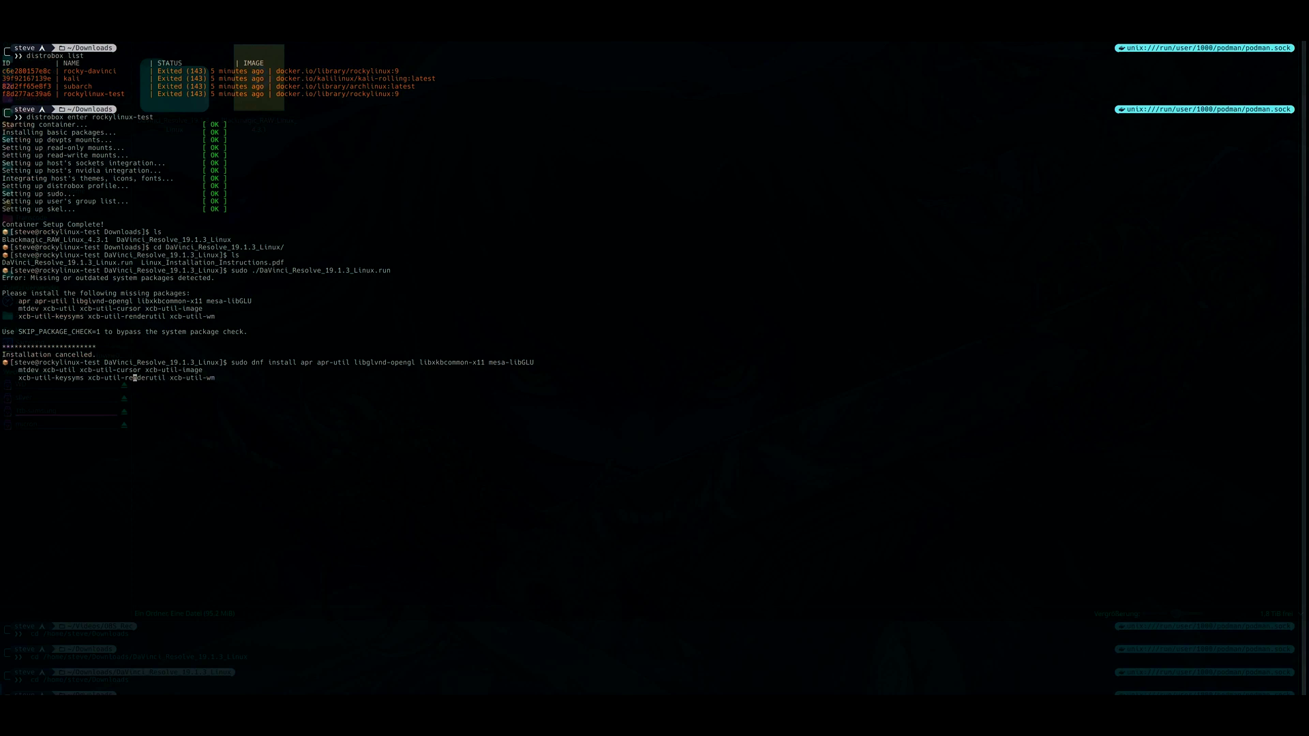
{"action": "key", "text": "Left"}
{"action": "key", "text": "BackSpace"}
{"action": "key", "text": "BackSpace"}
{"action": "key", "text": "Left"}
{"action": "key", "text": "Left"}
{"action": "key", "text": "BackSpace"}
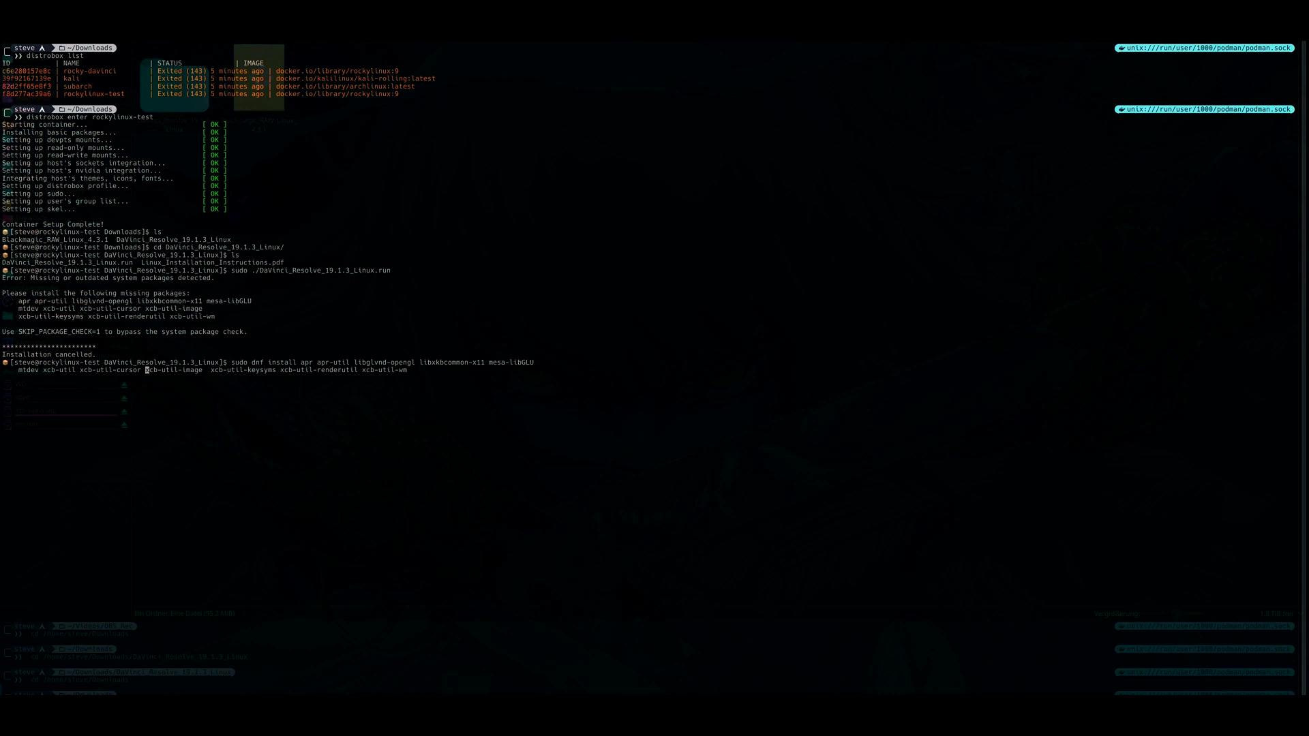
{"action": "key", "text": "Left"}
{"action": "key", "text": "Left"}
{"action": "key", "text": "Left"}
{"action": "key", "text": "Left"}
{"action": "key", "text": "Left"}
{"action": "key", "text": "BackSpace"}
{"action": "key", "text": "BackSpace"}
{"action": "key", "text": "BackSpace"}
{"action": "key", "text": "BackSpace"}
{"action": "key", "text": "BackSpace"}
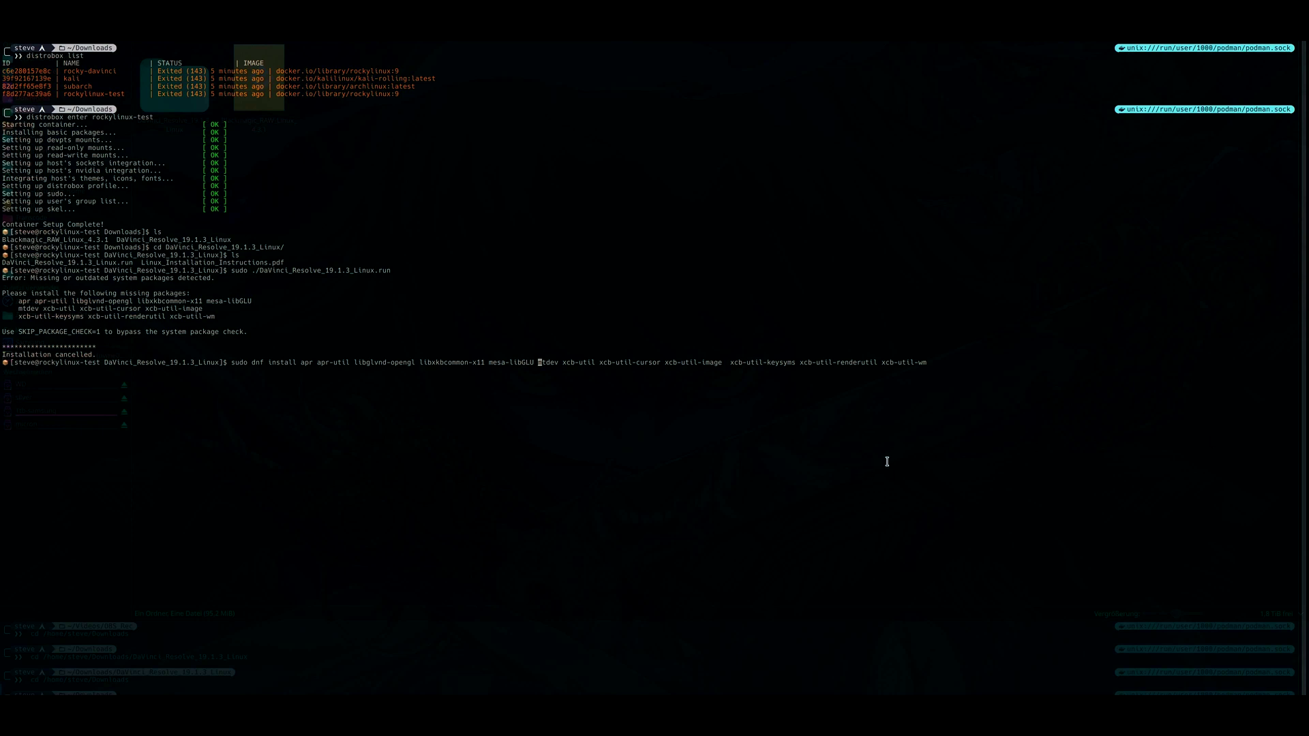
{"action": "key", "text": "Return"}
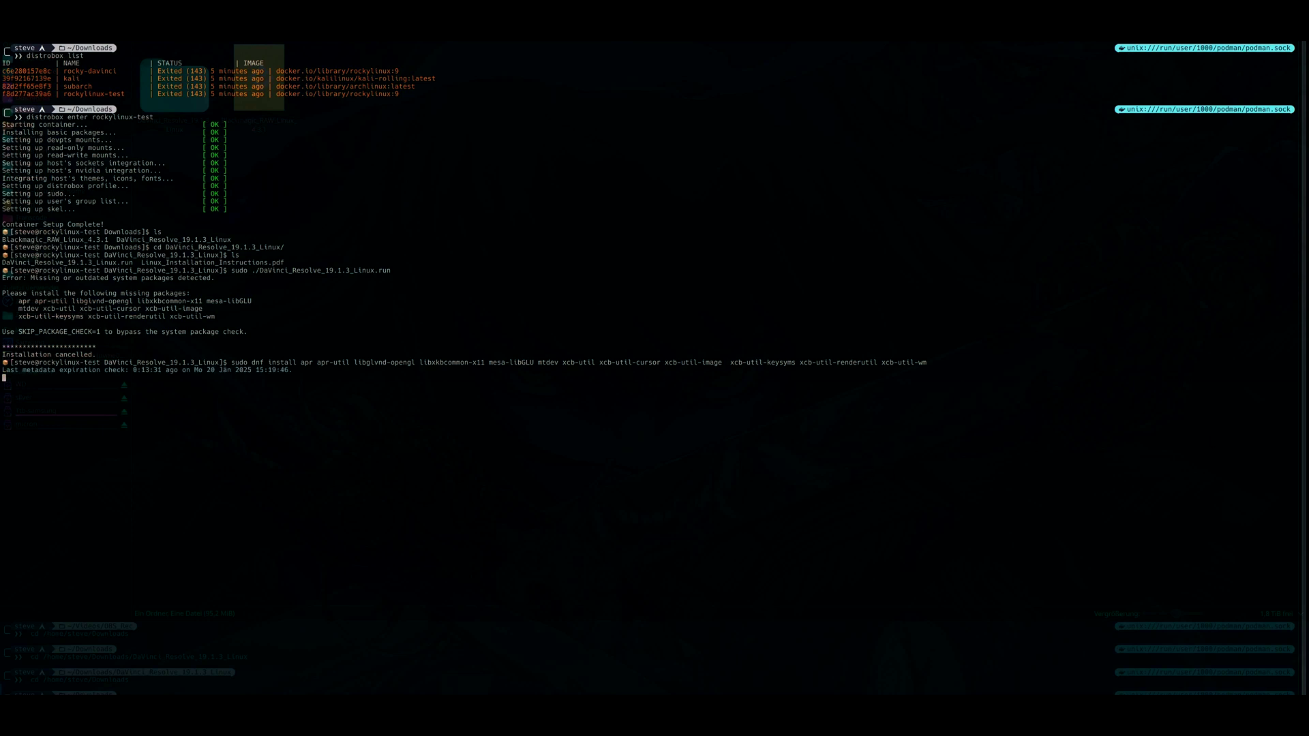
Approve installing the 14 packages, then rerun the DaVinci Resolve installer
{"action": "type", "text": "y"}
{"action": "key", "text": "Return"}
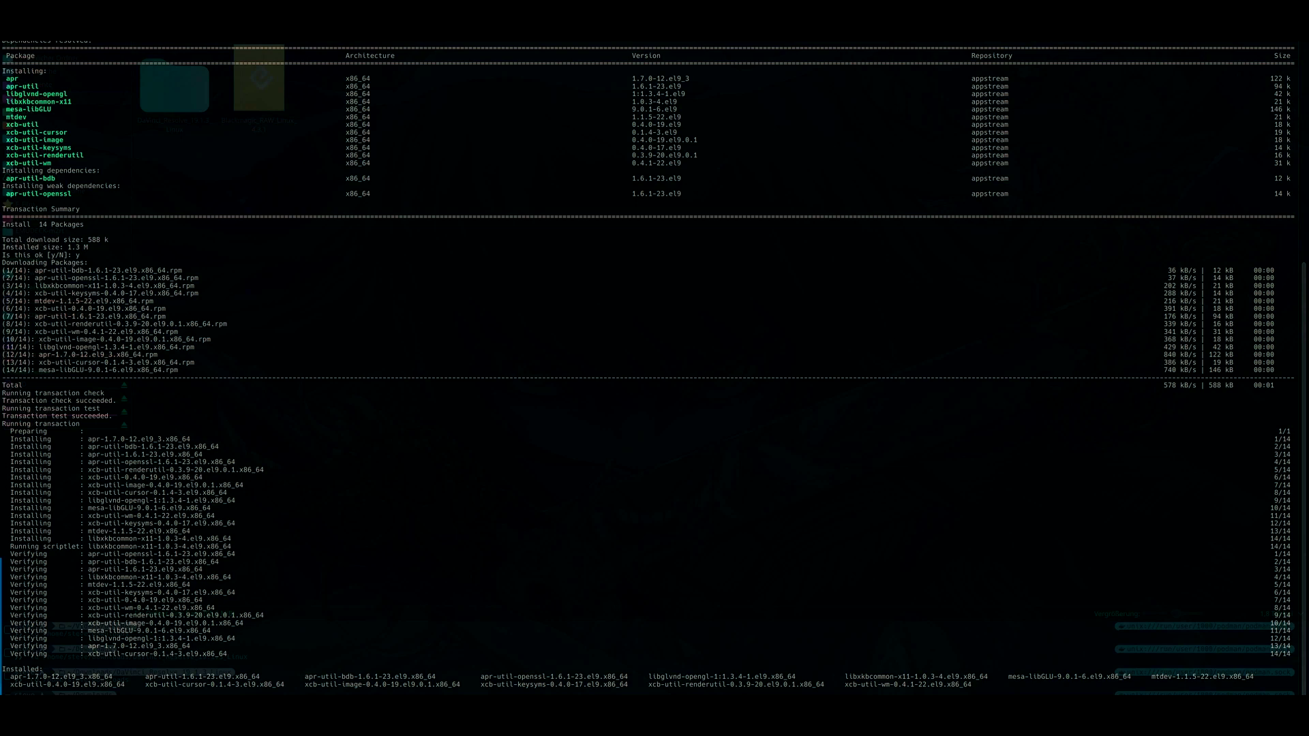
{"action": "key", "text": "Up"}
{"action": "key", "text": "Up"}
{"action": "key", "text": "Return"}
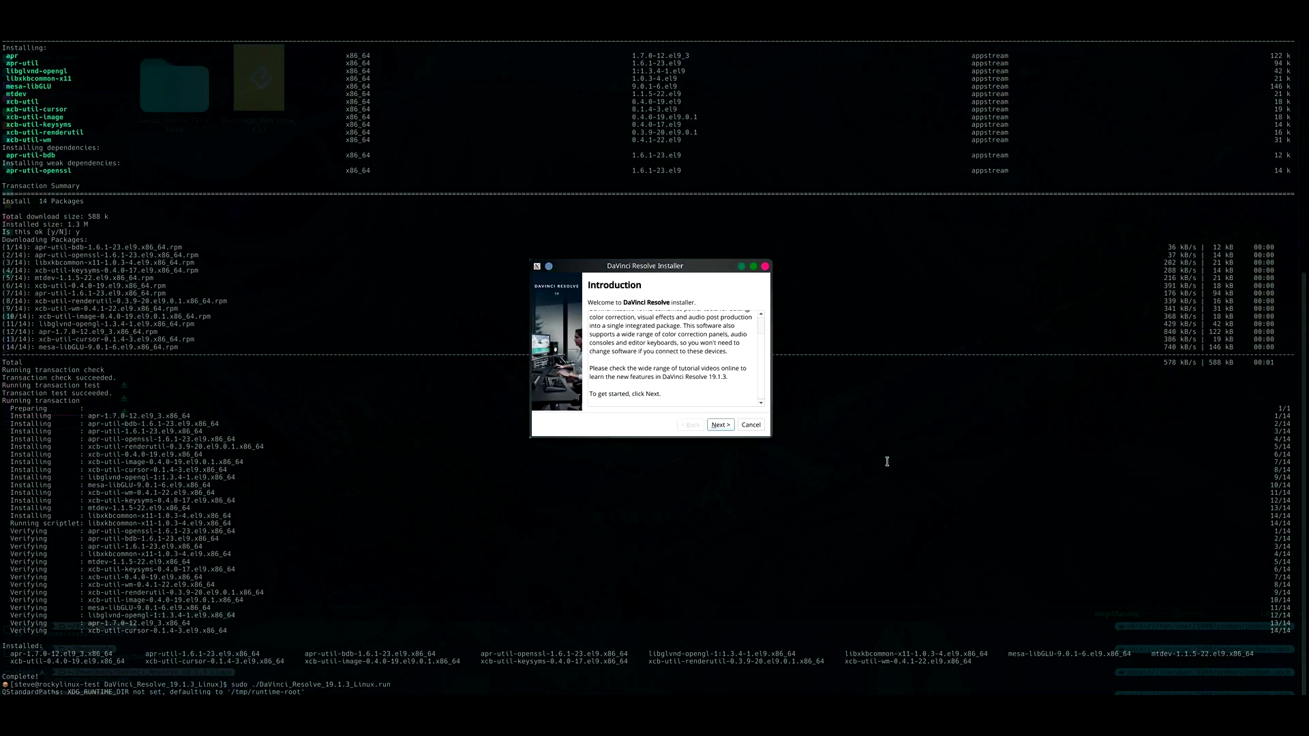
Agree to the license, enable Show detailed Log, and start the installation
{"action": "left_click", "coordinate": [721, 425]}
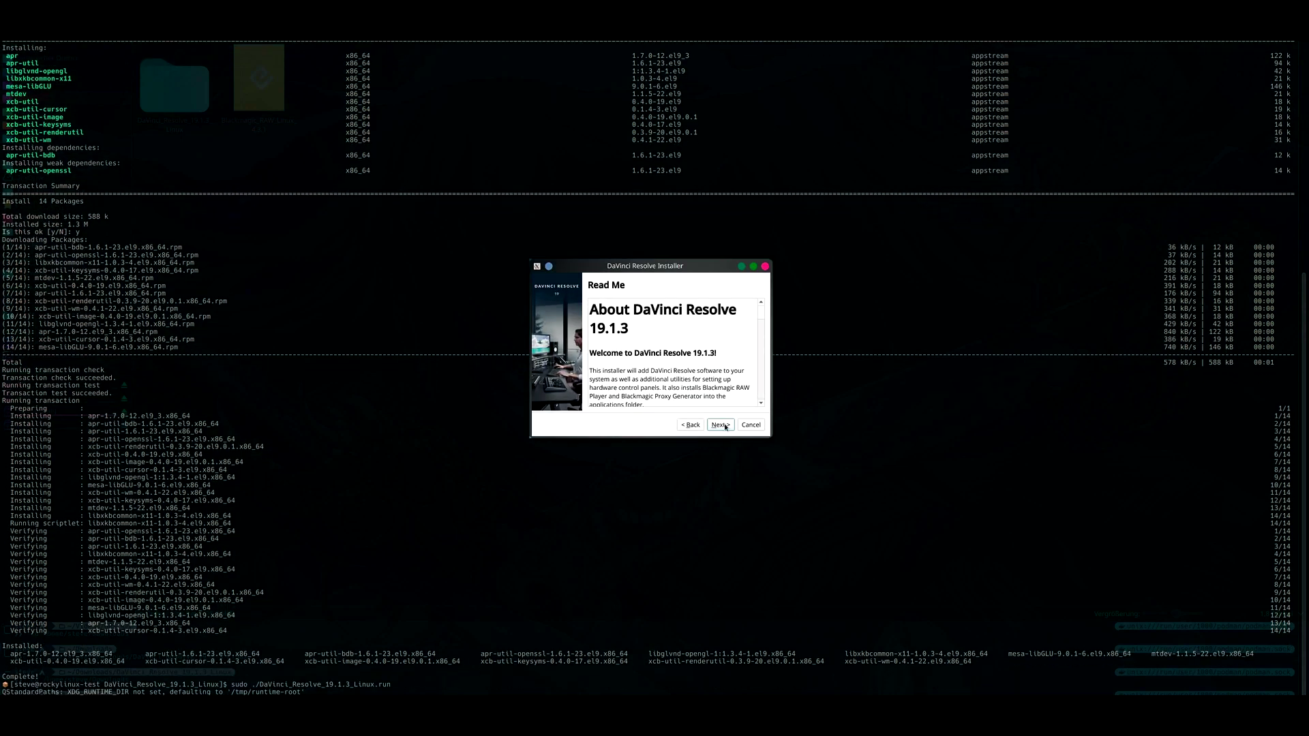
{"action": "left_click", "coordinate": [724, 427]}
{"action": "left_click", "coordinate": [672, 403]}
{"action": "left_click", "coordinate": [721, 425]}
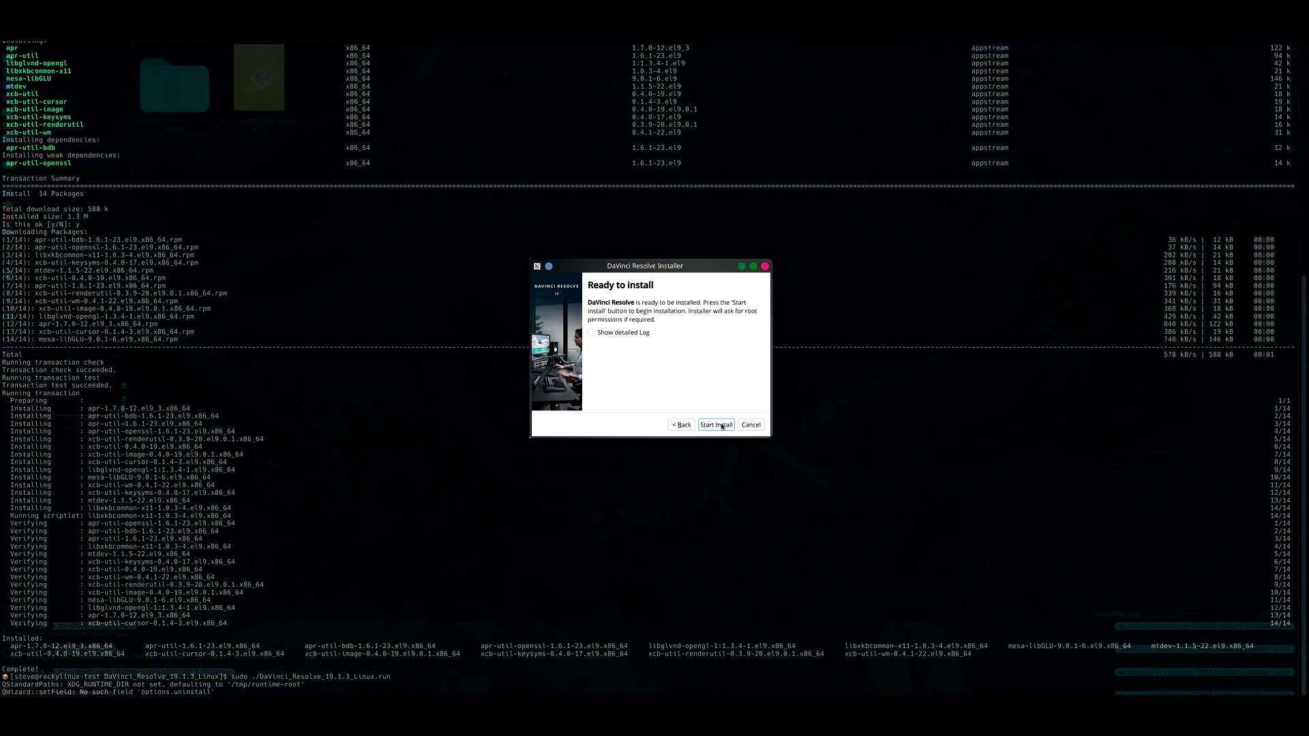
{"action": "left_click", "coordinate": [609, 333]}
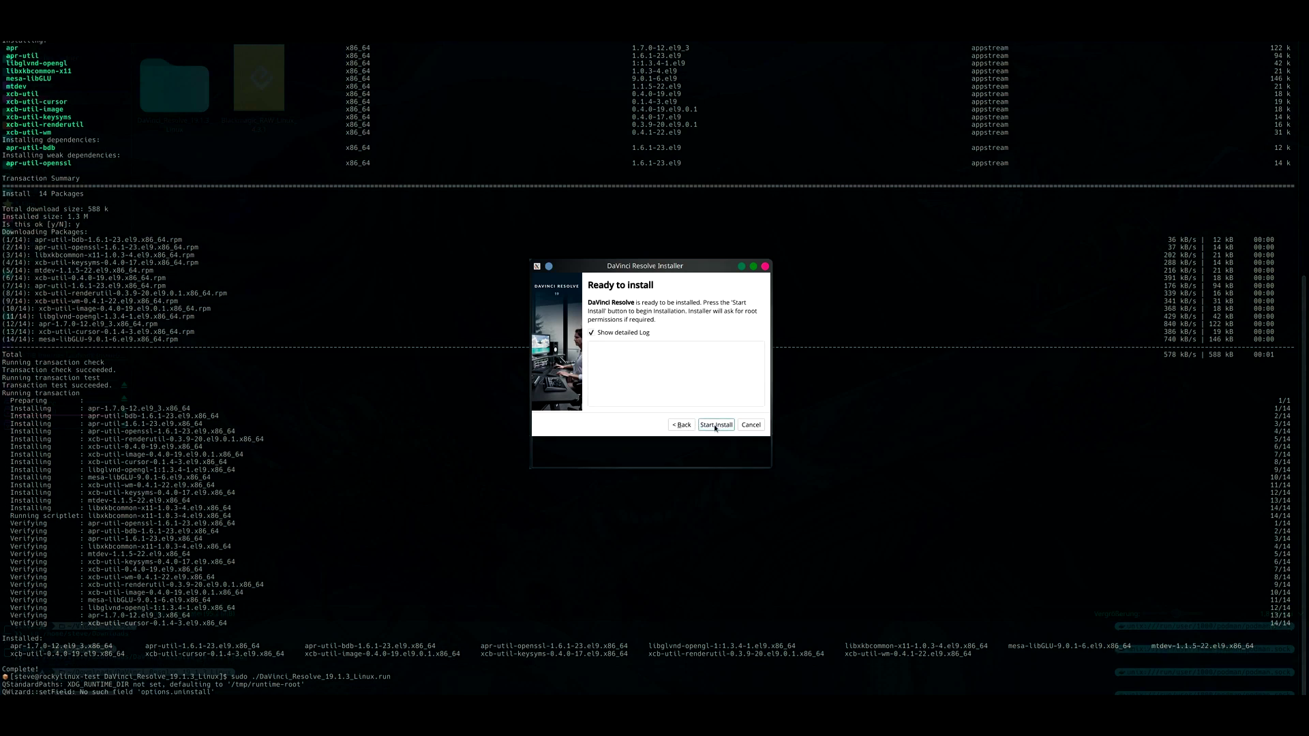
{"action": "left_click", "coordinate": [716, 425]}
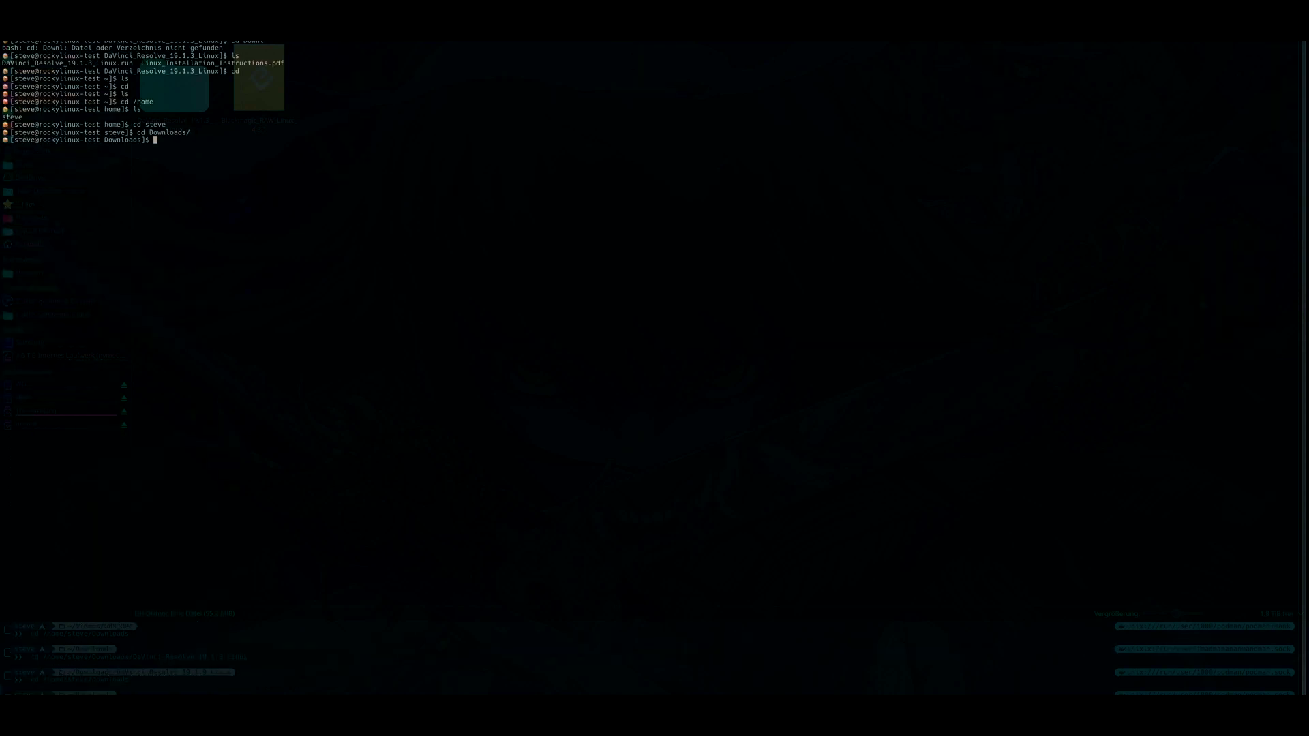
List Downloads, select the Blackmagic_RAW_Linux_4.3.1 name, and hide the drop-down terminal
{"action": "type", "text": "ls"}
{"action": "key", "text": "Return"}
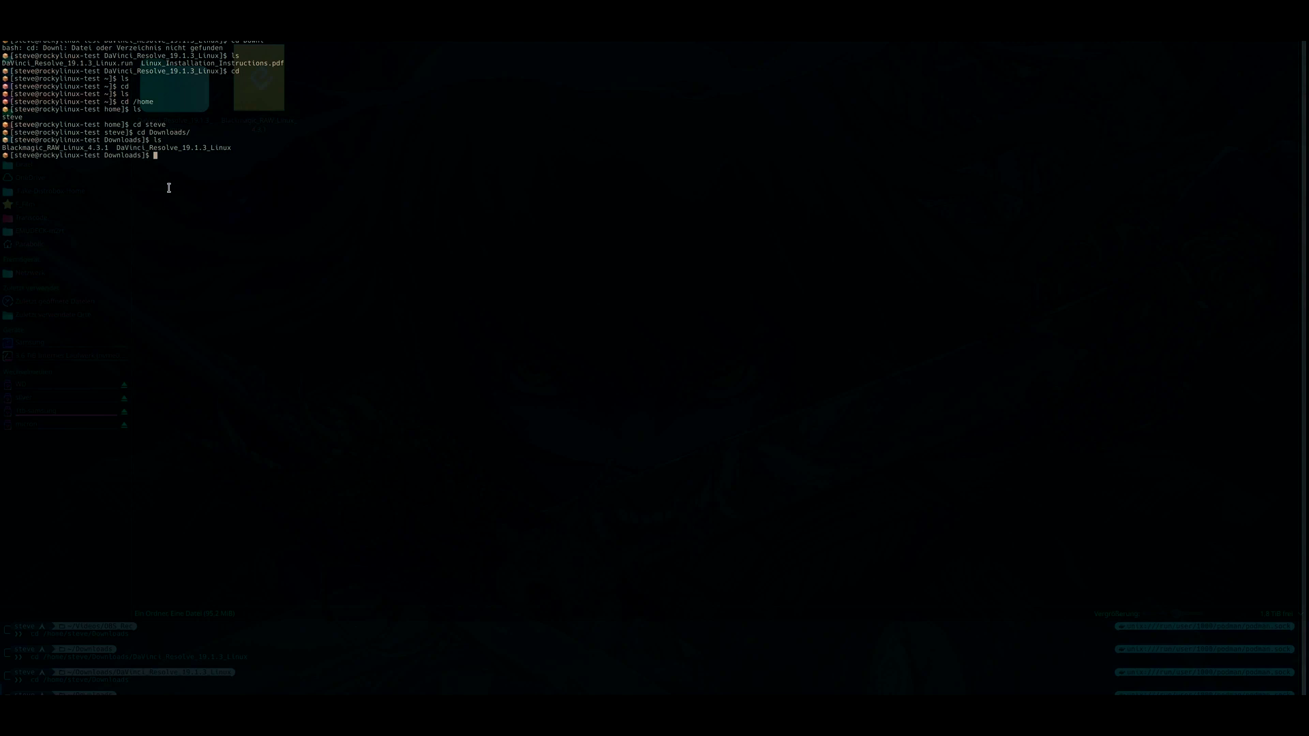
{"action": "double_click", "coordinate": [72, 147]}
{"action": "key", "text": "F12"}
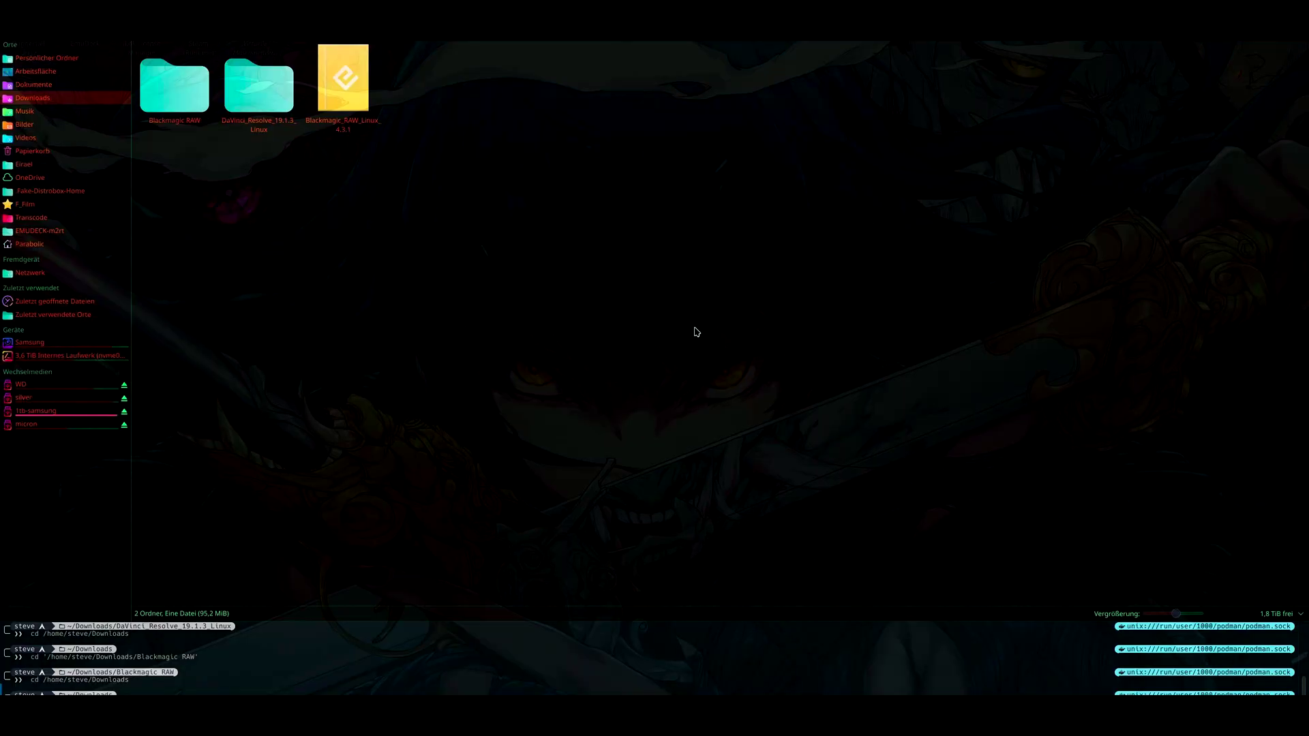
Open a terminal in the Blackmagic RAW folder and run distrobox enter rockylinux-test
{"action": "double_click", "coordinate": [175, 102]}
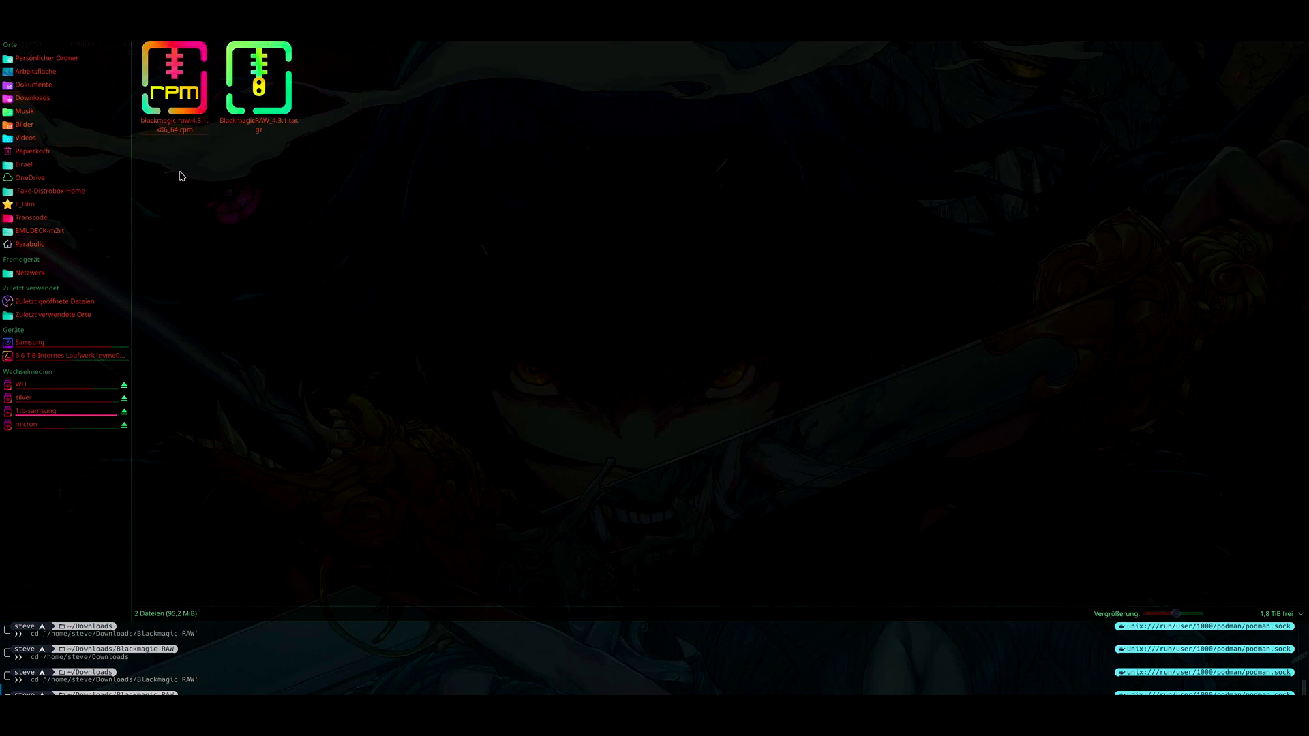
{"action": "right_click", "coordinate": [315, 217]}
{"action": "left_click", "coordinate": [423, 318]}
{"action": "type", "text": "distrobox enter rockylinux-test"}
{"action": "key", "text": "Return"}
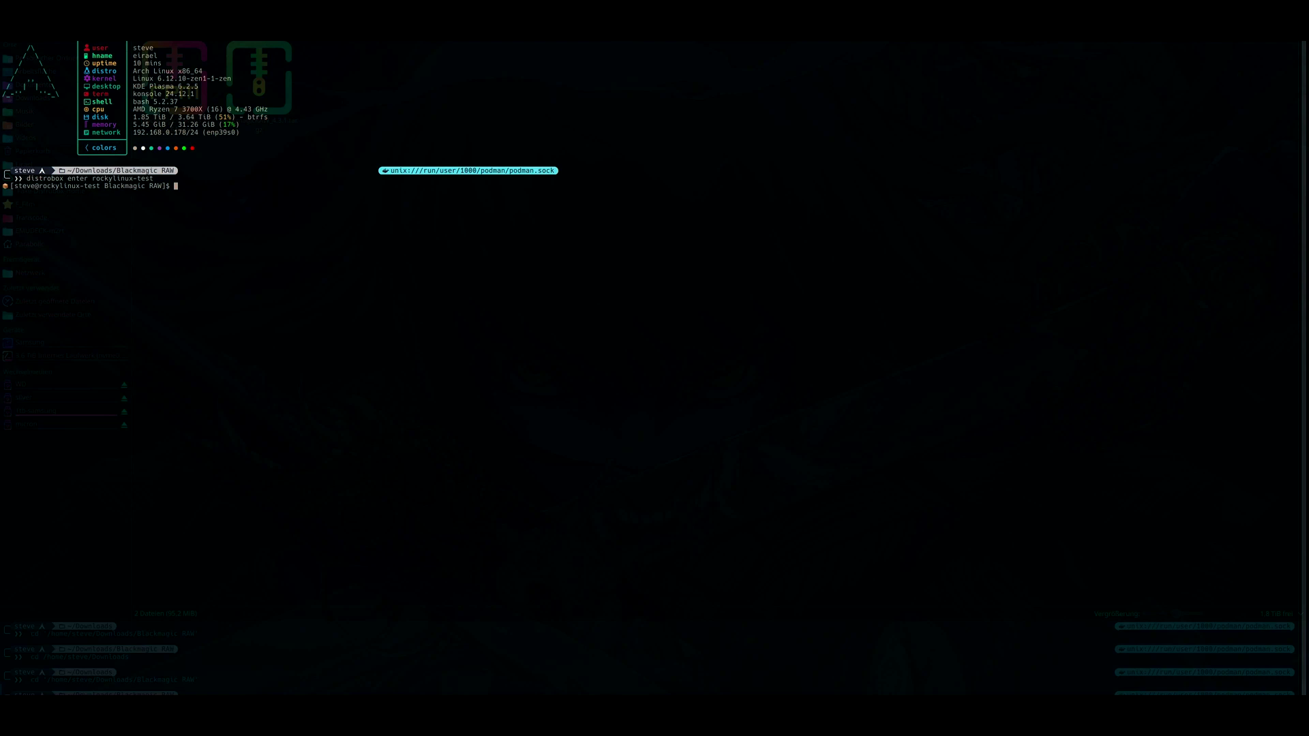
List the Blackmagic RAW files and copy the rpm package file name
{"action": "type", "text": "ls"}
{"action": "key", "text": "Return"}
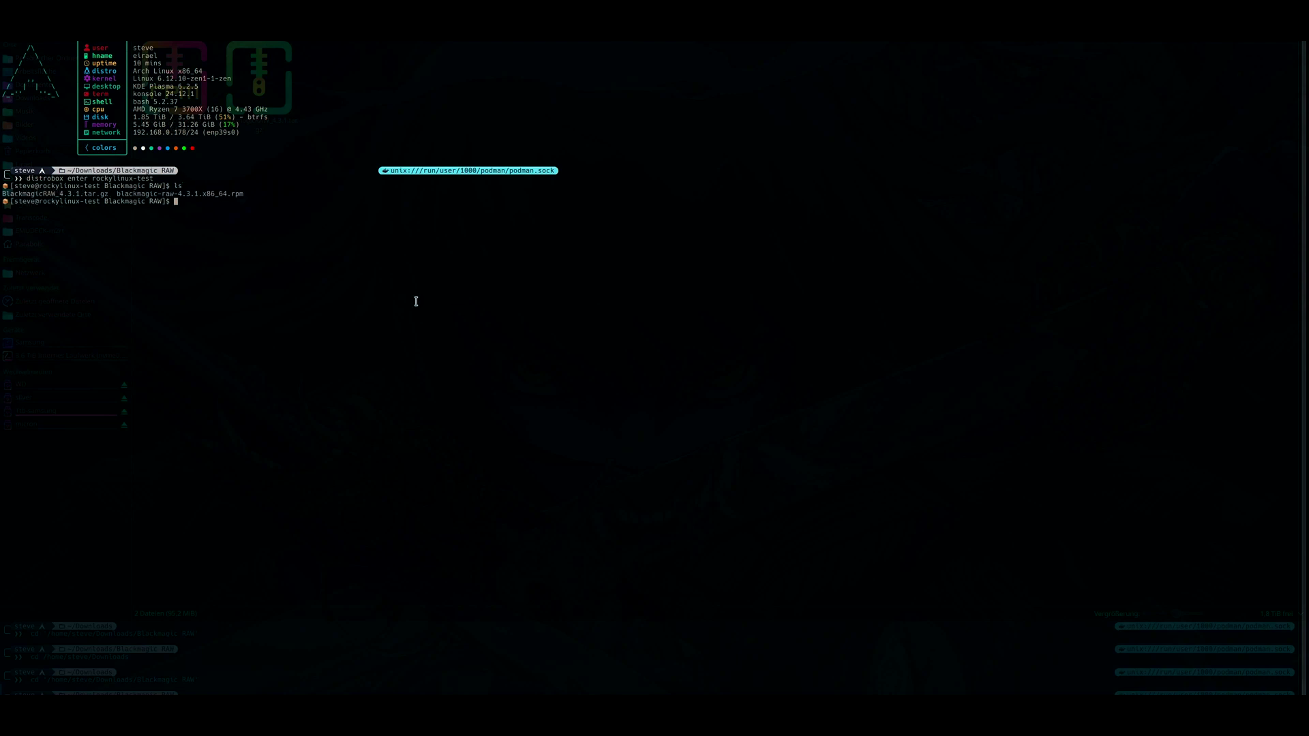
{"action": "double_click", "coordinate": [198, 194]}
{"action": "right_click", "coordinate": [202, 195]}
{"action": "left_click", "coordinate": [232, 204]}
Install the rpm with sudo dnf install, confirming with y
{"action": "type", "text": "sudo dnf install"}
{"action": "key", "text": "ctrl+shift+v"}
{"action": "key", "text": "Return"}
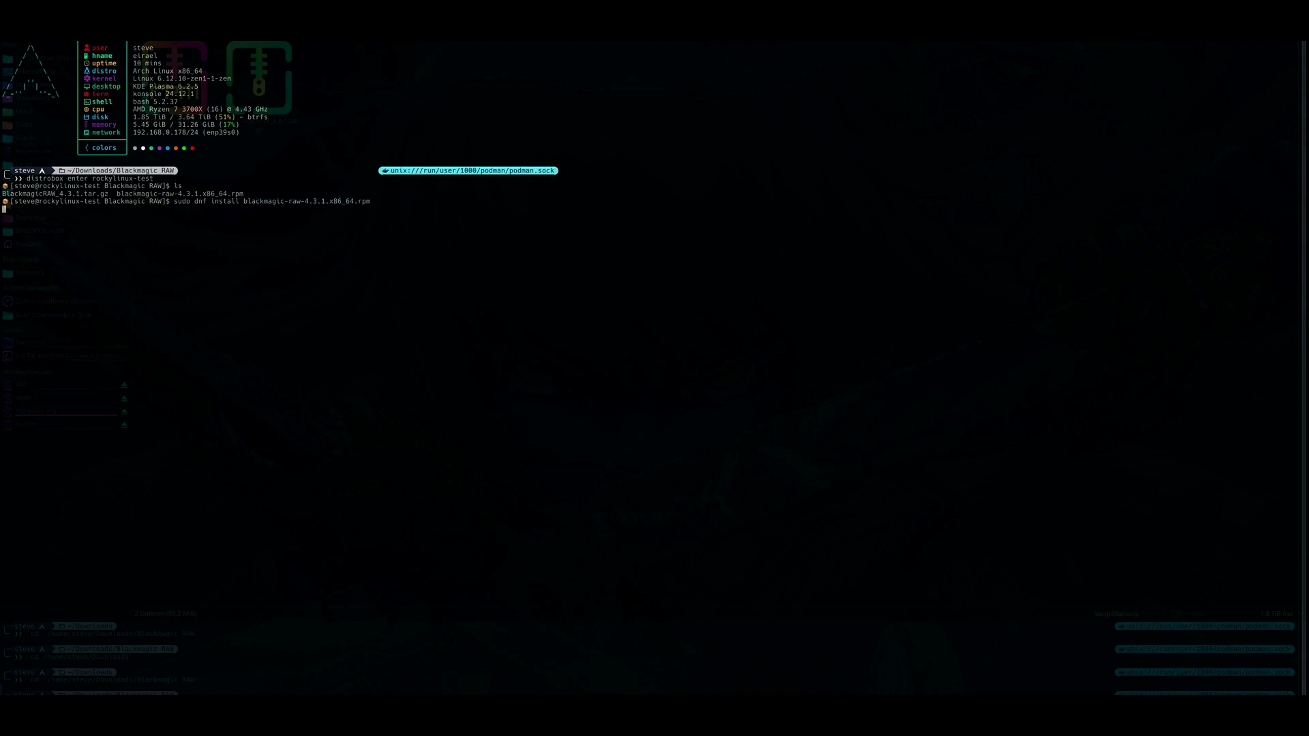
{"action": "type", "text": "y"}
{"action": "key", "text": "Return"}
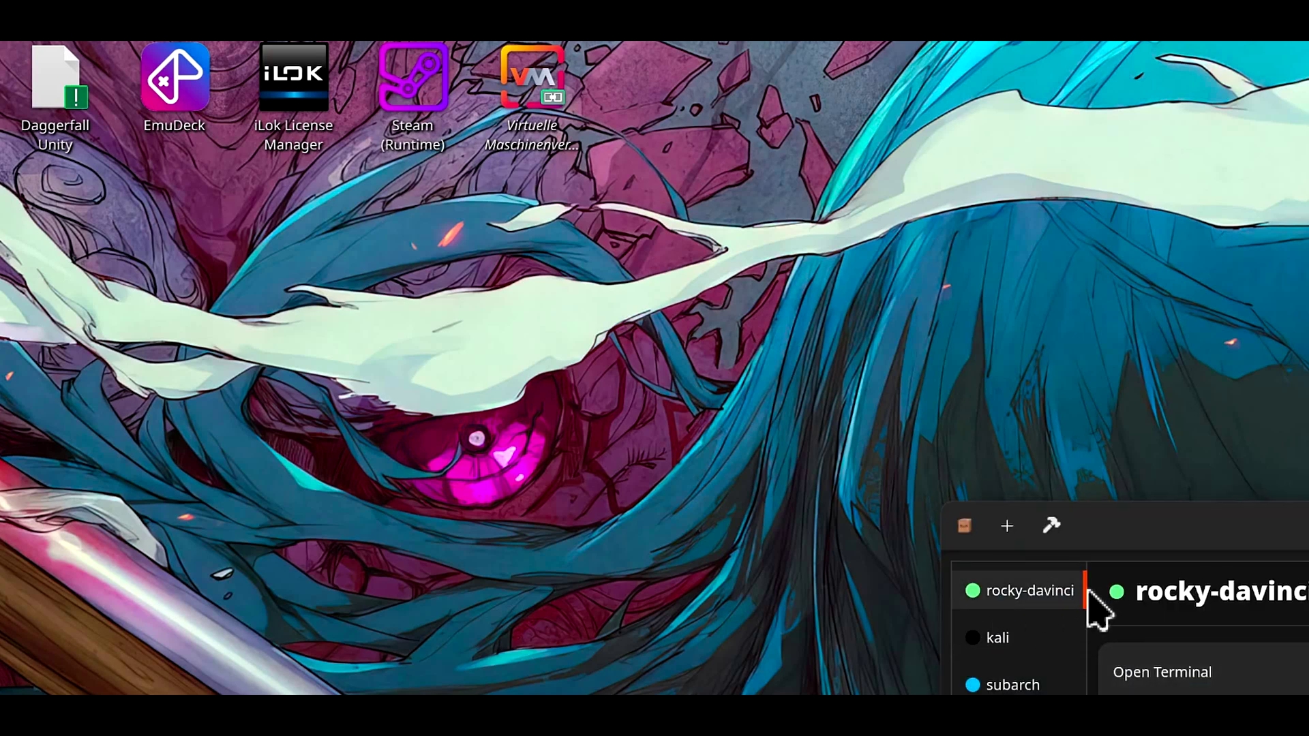
Open a rocky-davinci terminal from BoxBuddy and run /opt/resolve/bin/resolve
{"action": "left_click", "coordinate": [1221, 674]}
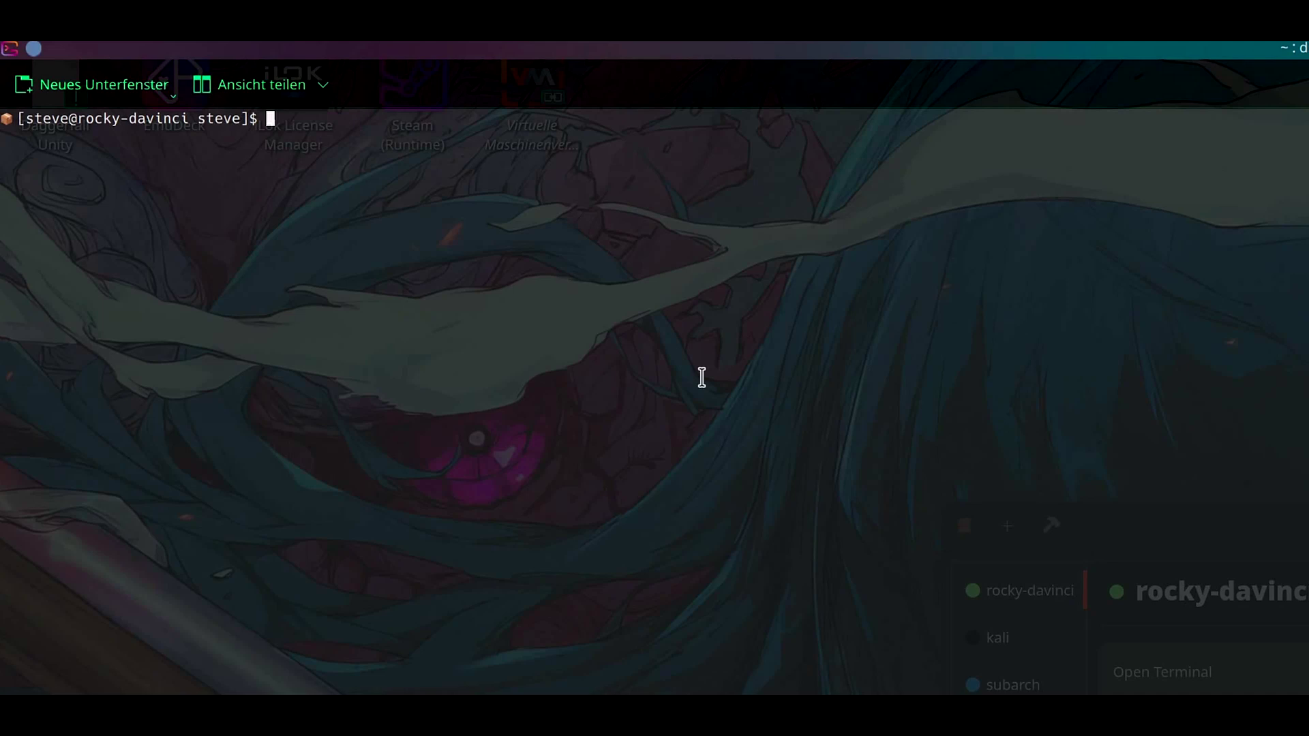
{"action": "type", "text": "/opt/resolve/bin/reso"}
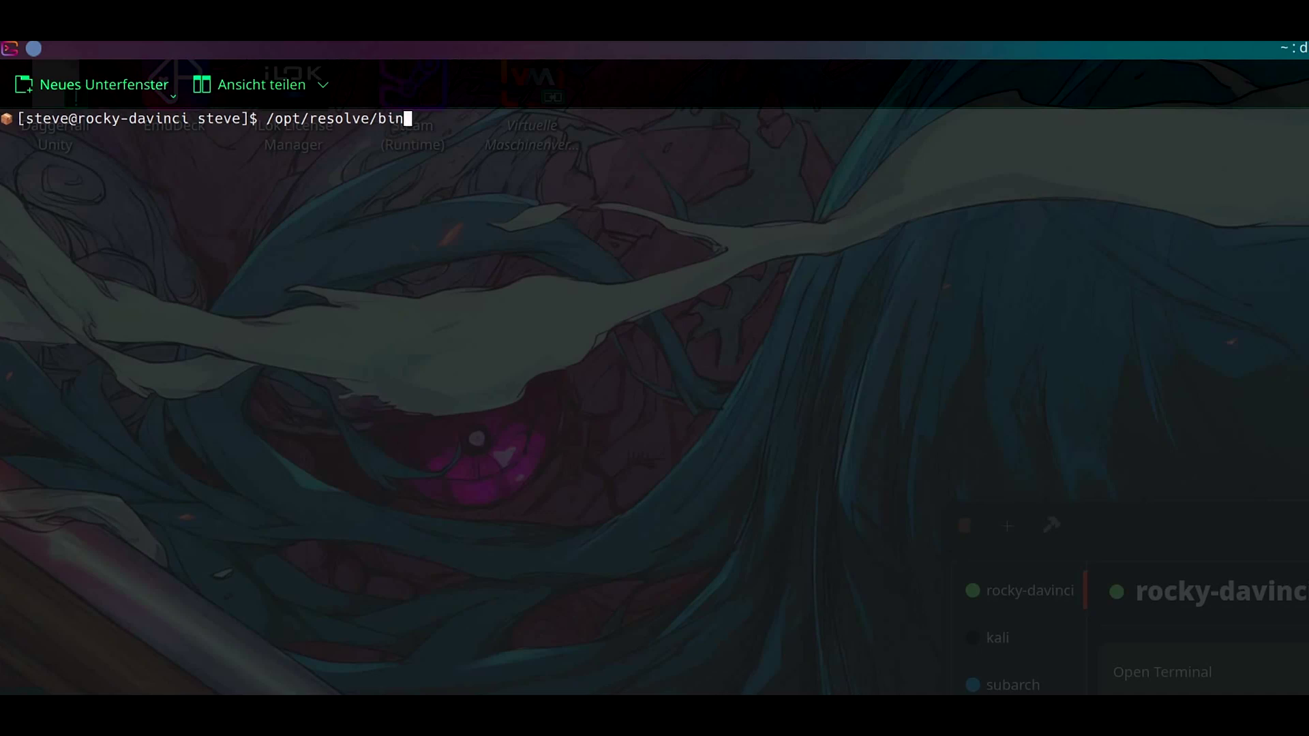
{"action": "type", "text": "lve"}
{"action": "key", "text": "Return"}
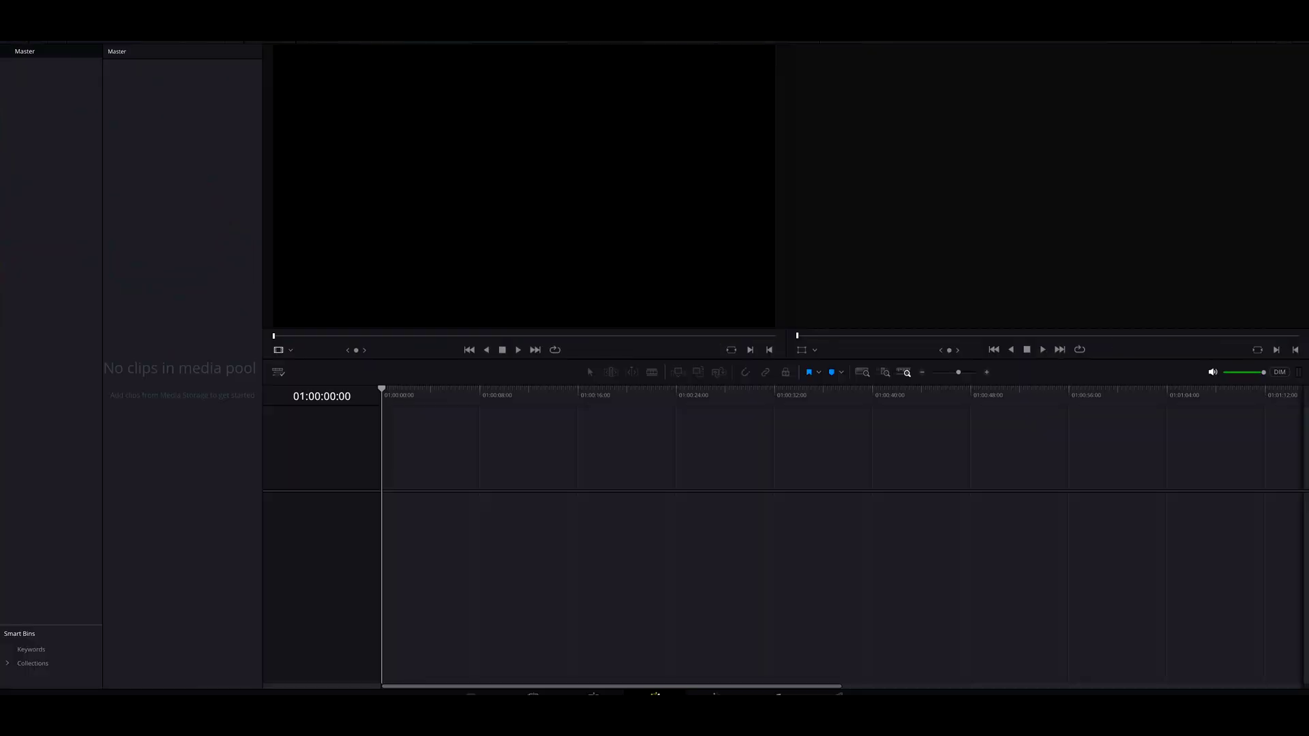
Go via Fusion to the Media page to check host storage, then close DaVinci Resolve
{"action": "key", "text": "shift+5"}
{"action": "key", "text": "shift+2"}
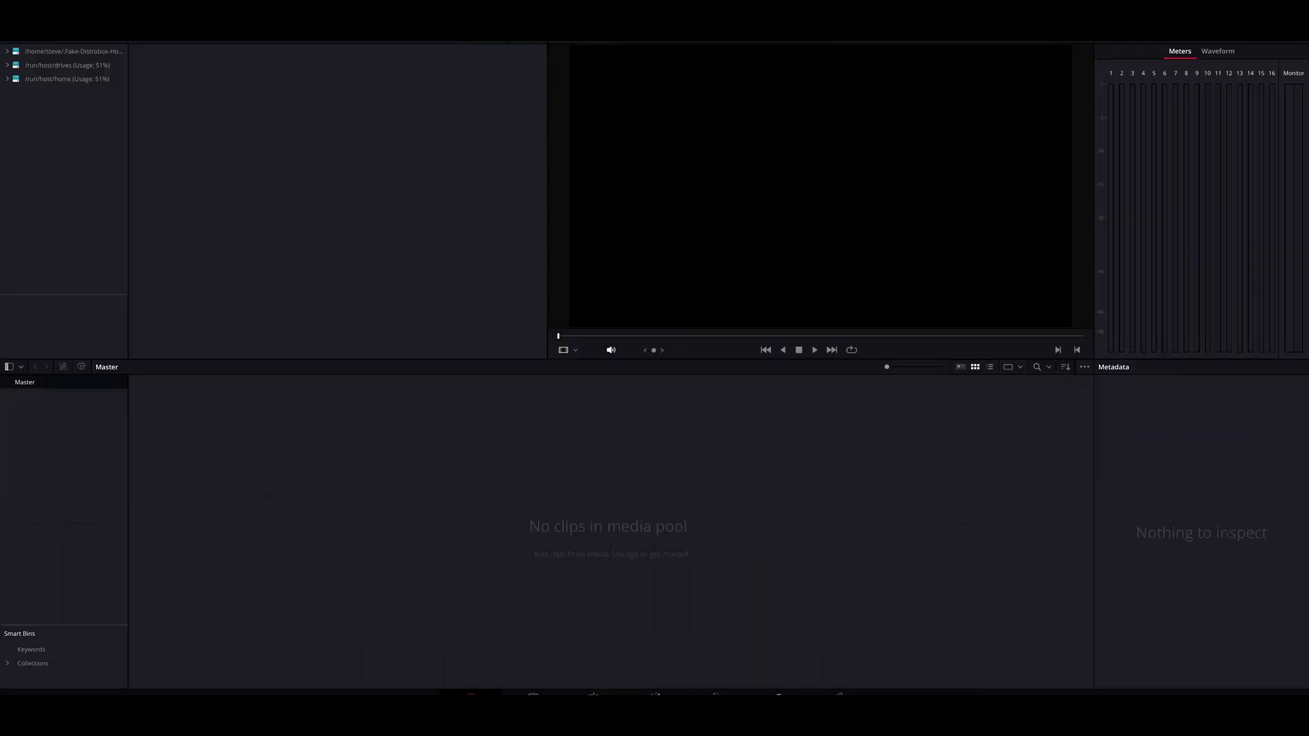
{"action": "right_click", "coordinate": [177, 716]}
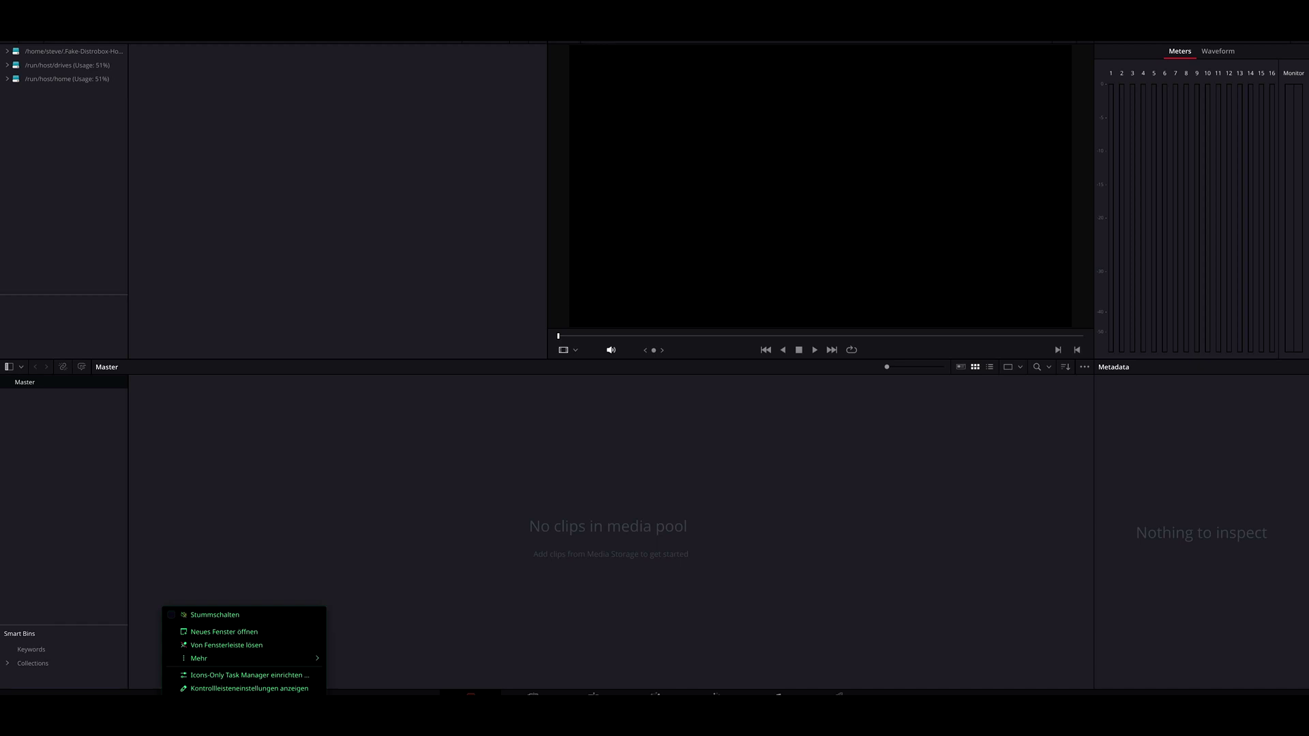
{"action": "left_click", "coordinate": [212, 703]}
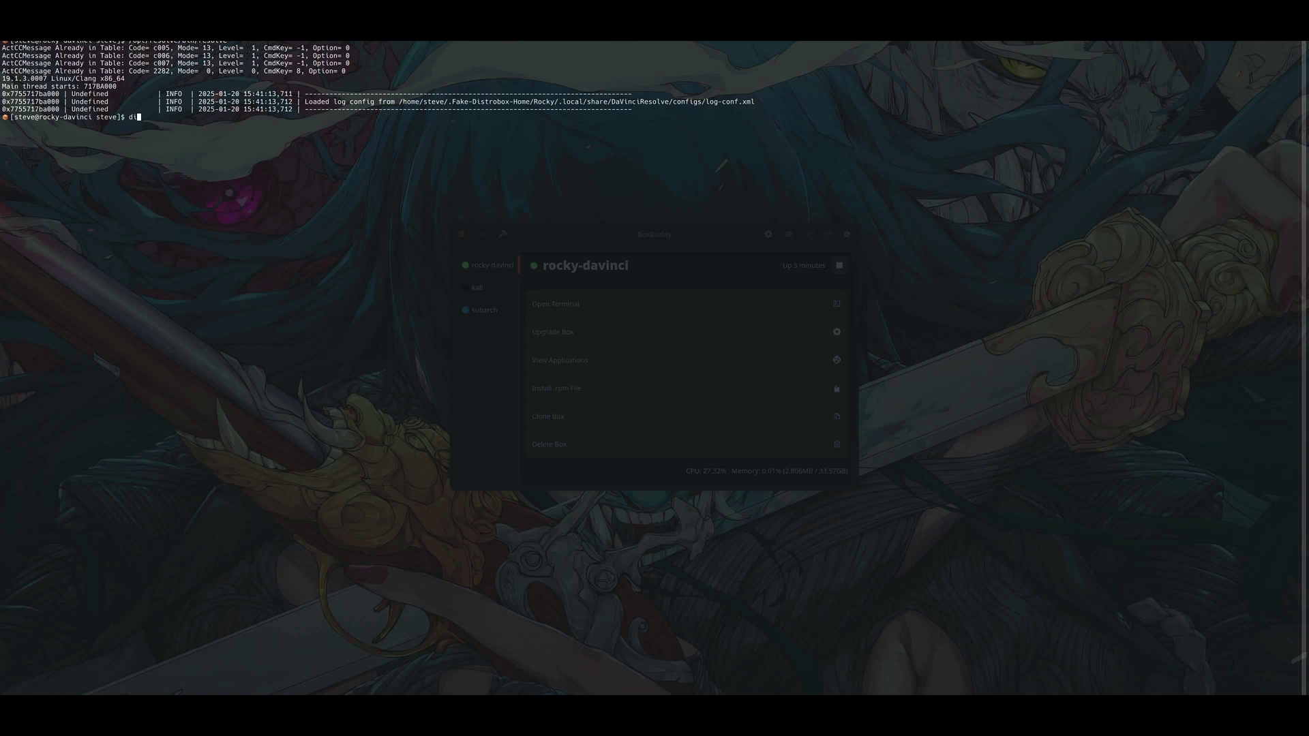
Run distrobox-export --app /opt/resolve/bin/resolve in the rocky-davinci box
{"action": "type", "text": "strobos"}
{"action": "type", "text": "x"}
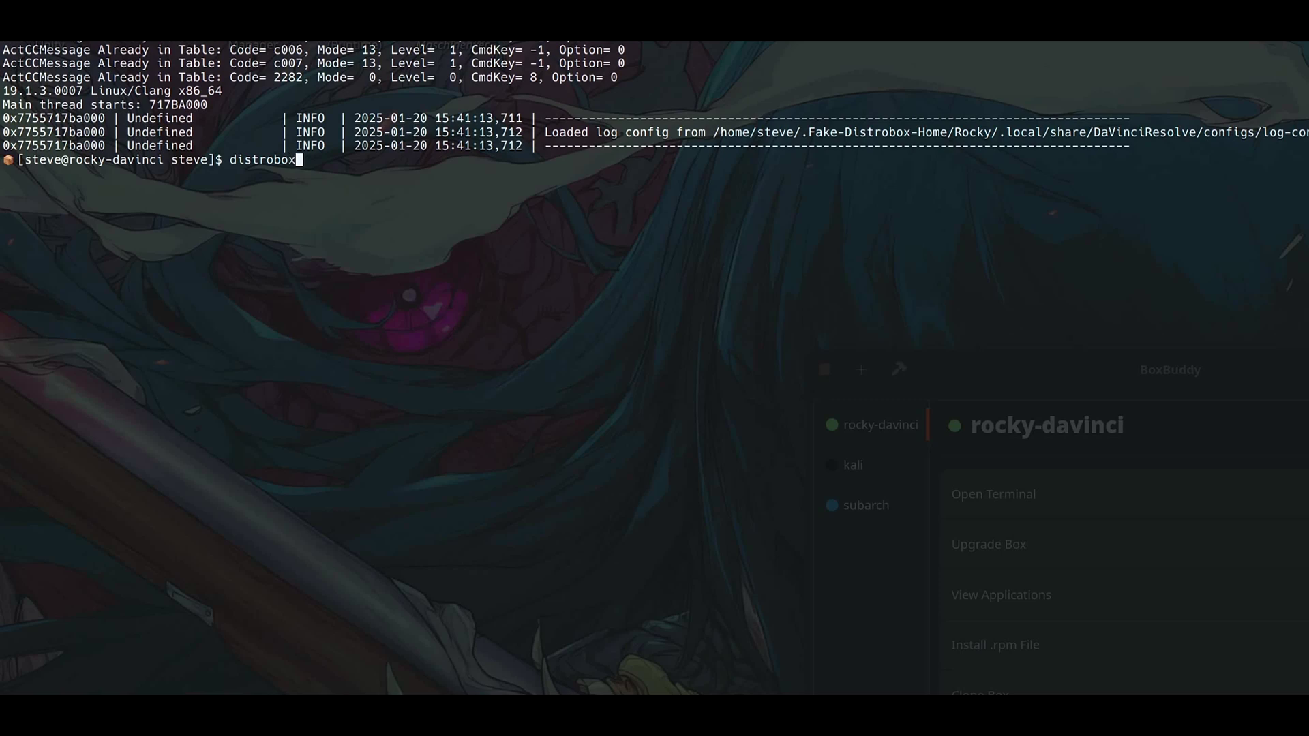
{"action": "type", "text": "-export --app /opt/resolve/bi"}
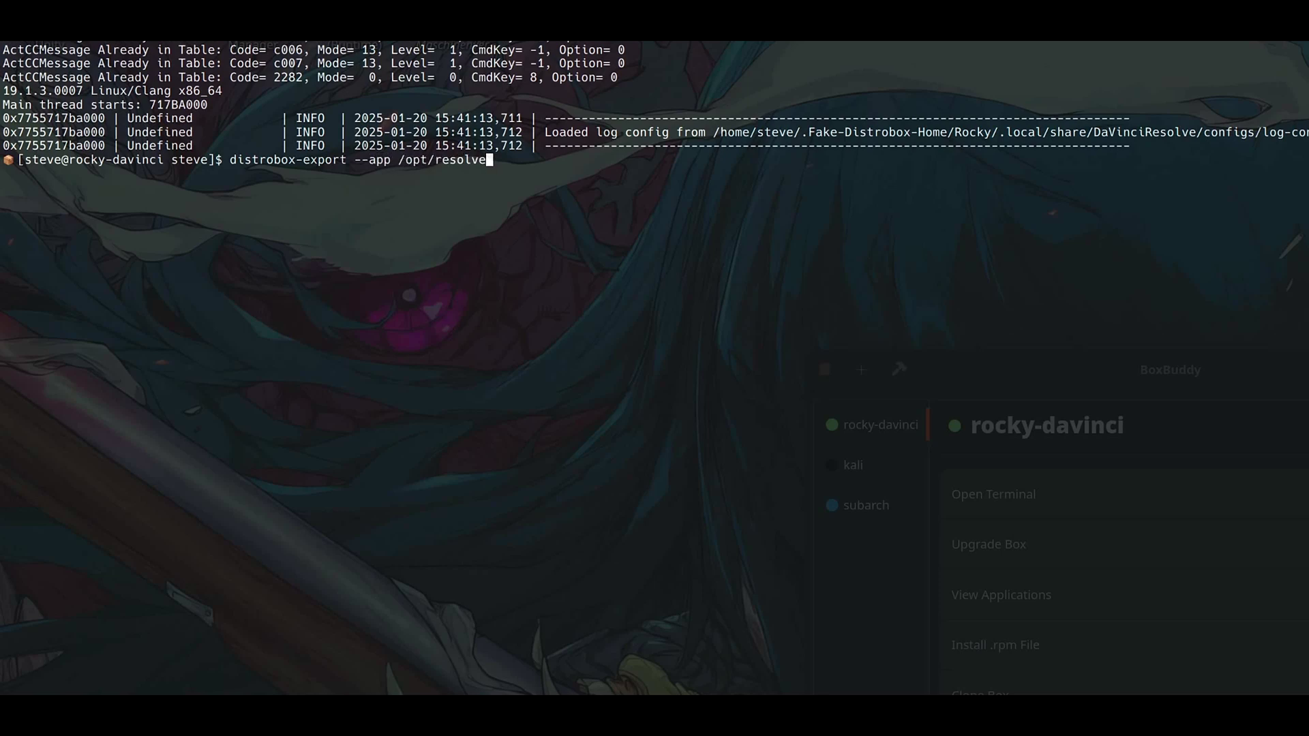
{"action": "type", "text": "n/resolve"}
{"action": "key", "text": "Return"}
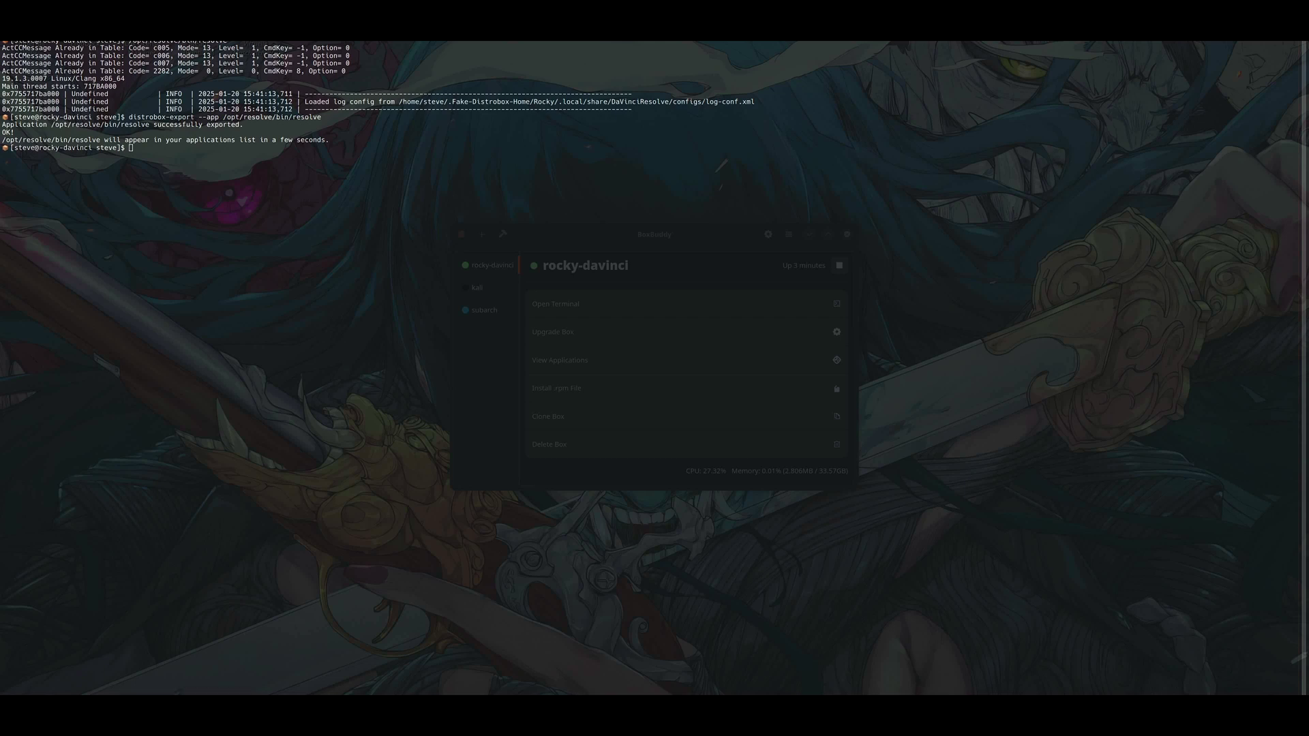
{"action": "key", "text": "super"}
{"action": "type", "text": "box"}
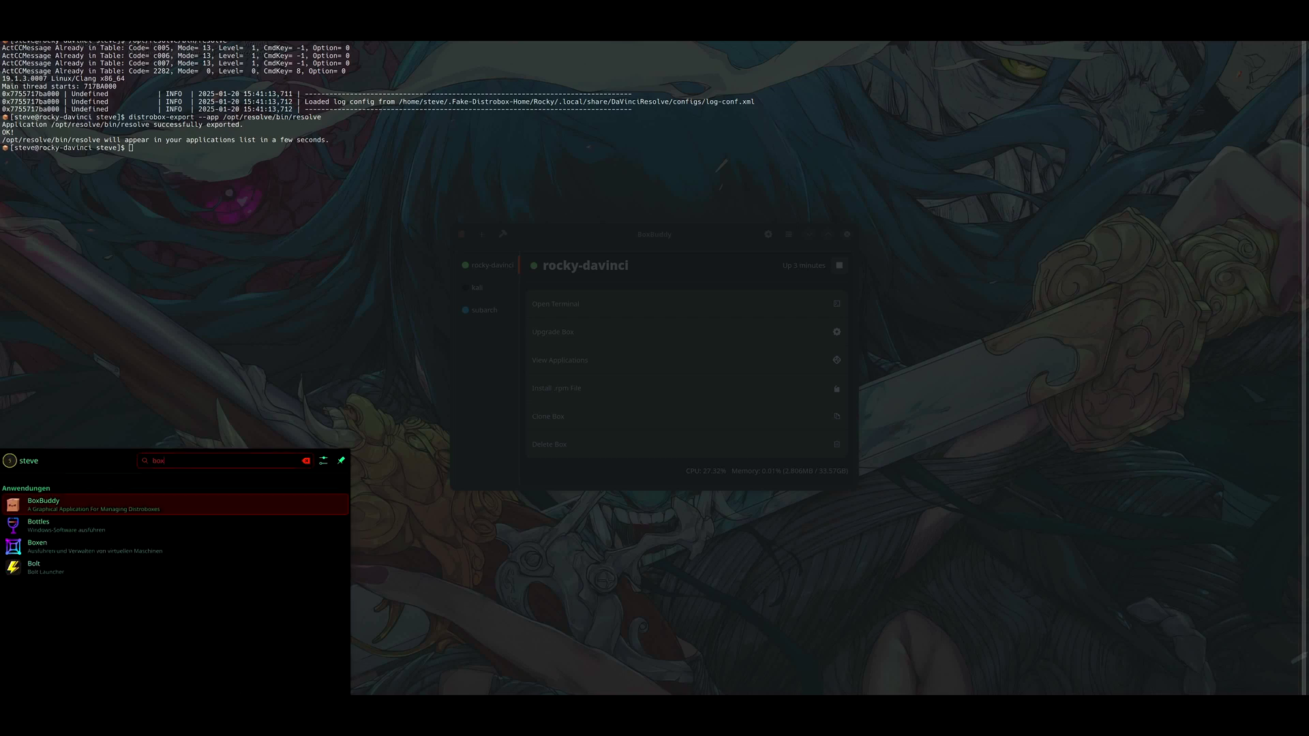
{"action": "key", "text": "Return"}
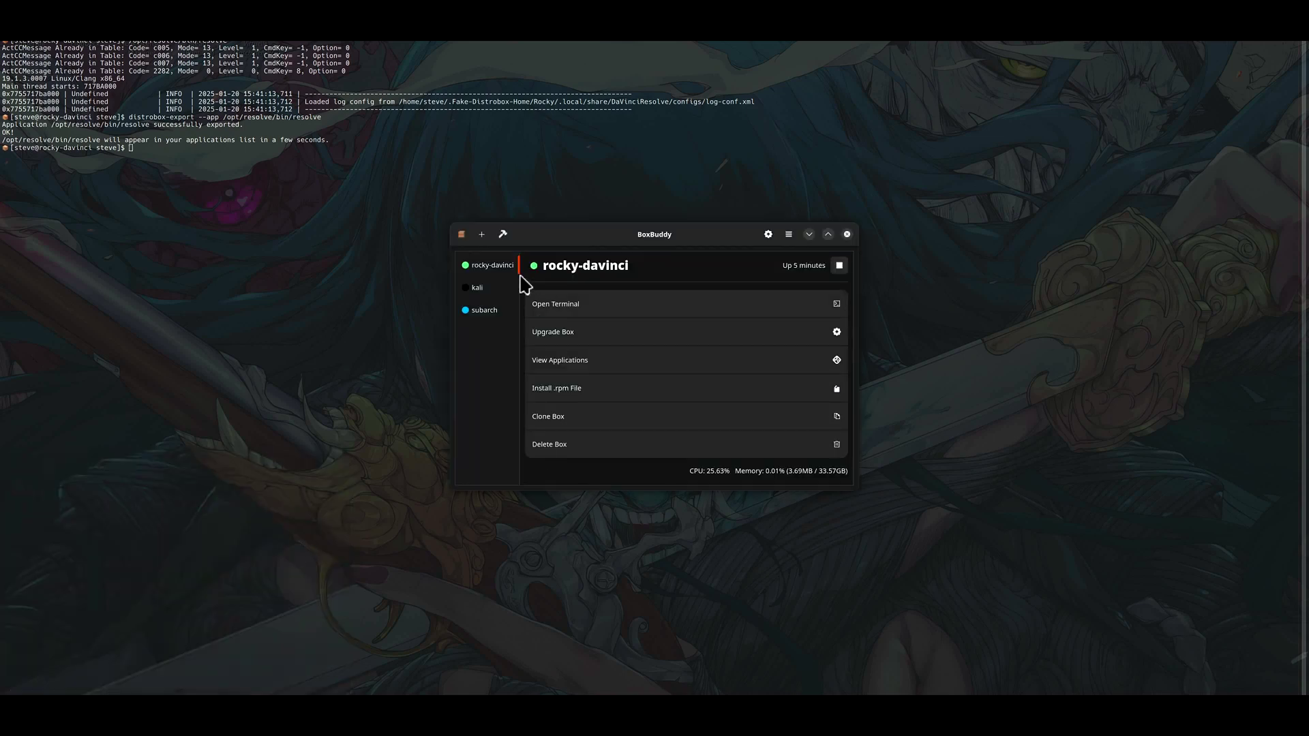
{"action": "left_click", "coordinate": [577, 360]}
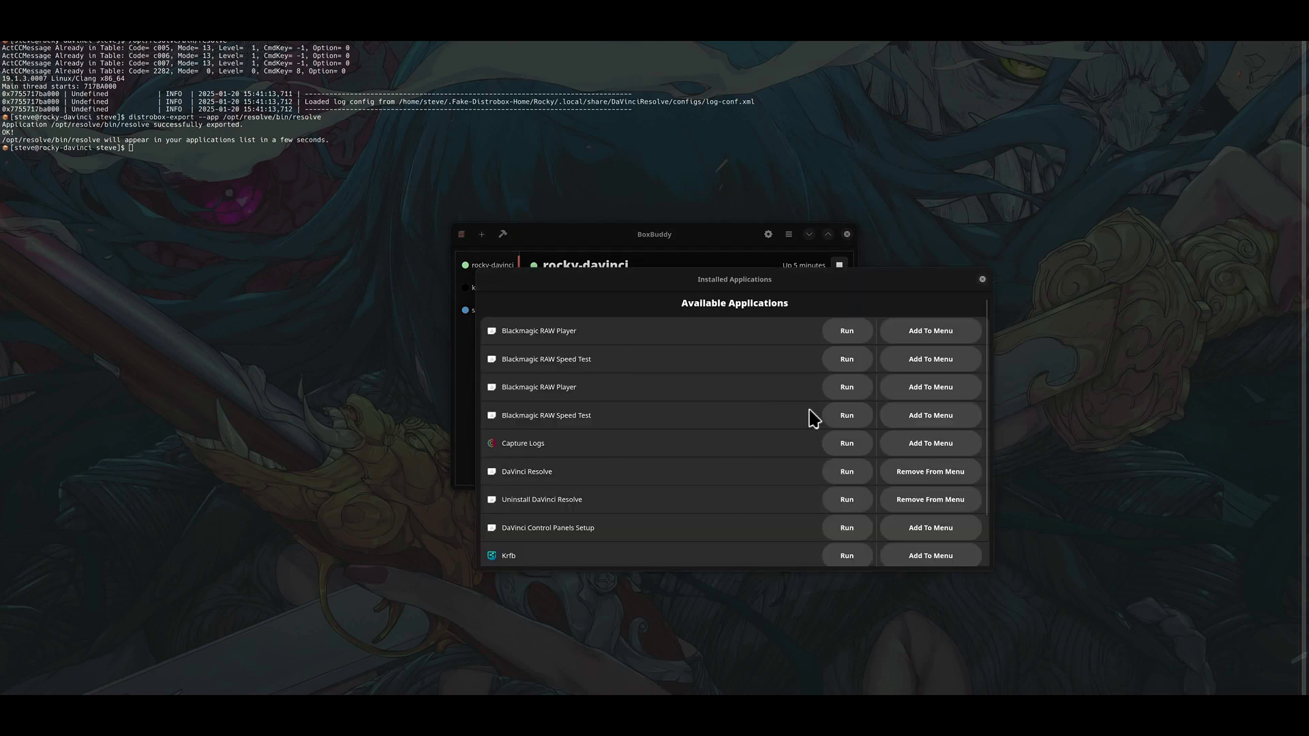
{"action": "scroll", "coordinate": [730, 362], "scroll_direction": "down", "scroll_amount": 2}
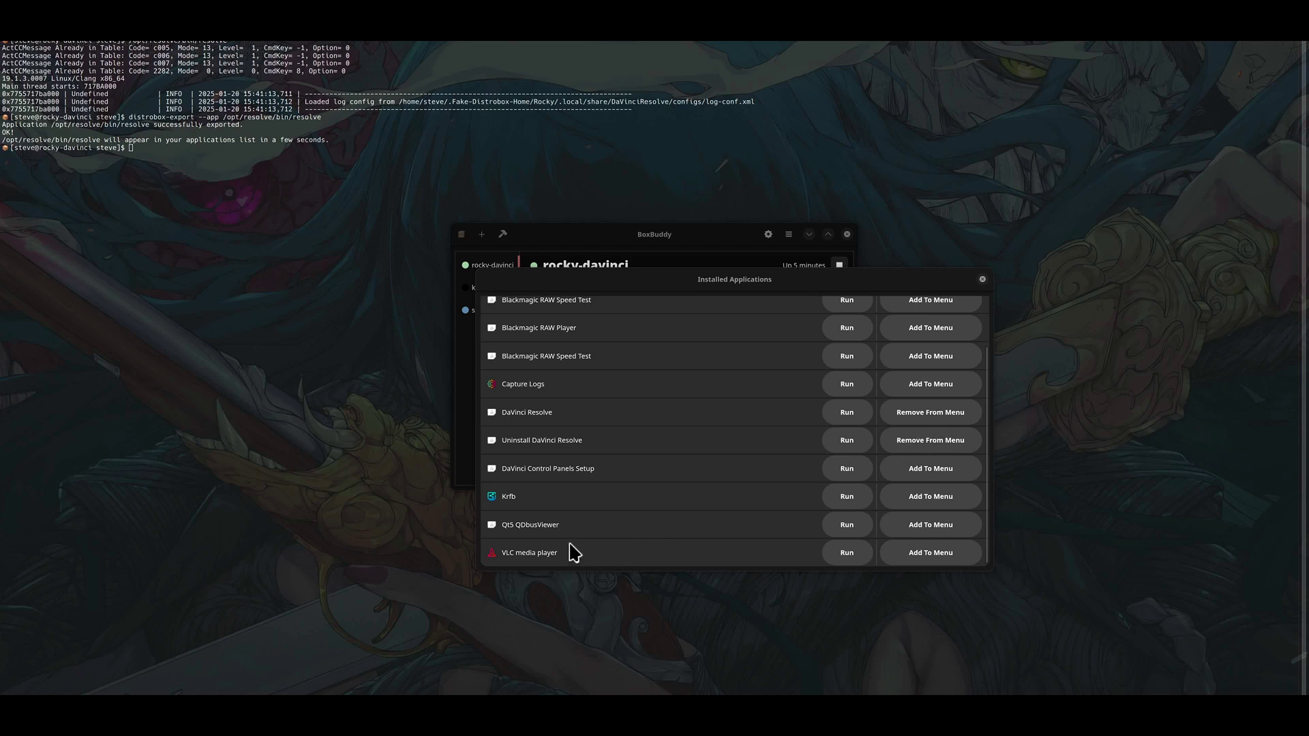
{"action": "scroll", "coordinate": [586, 406], "scroll_direction": "up", "scroll_amount": 2}
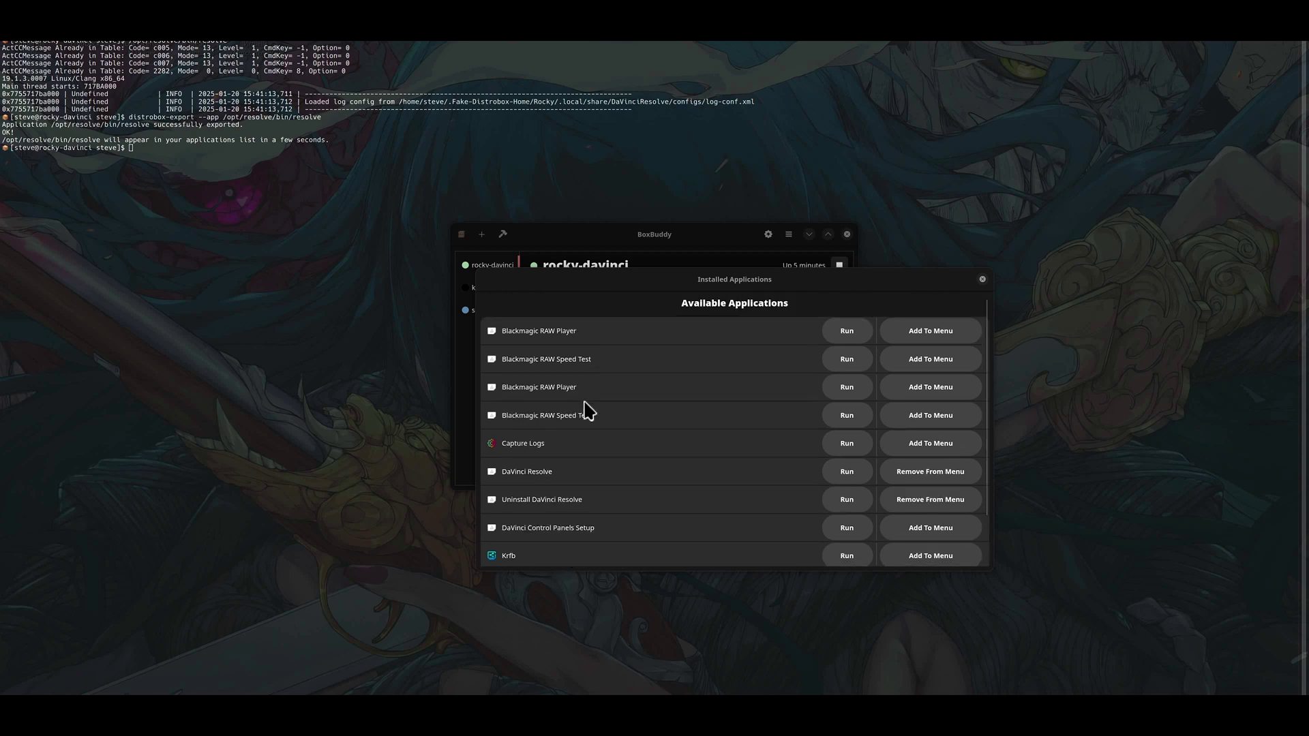
{"action": "left_click", "coordinate": [843, 474]}
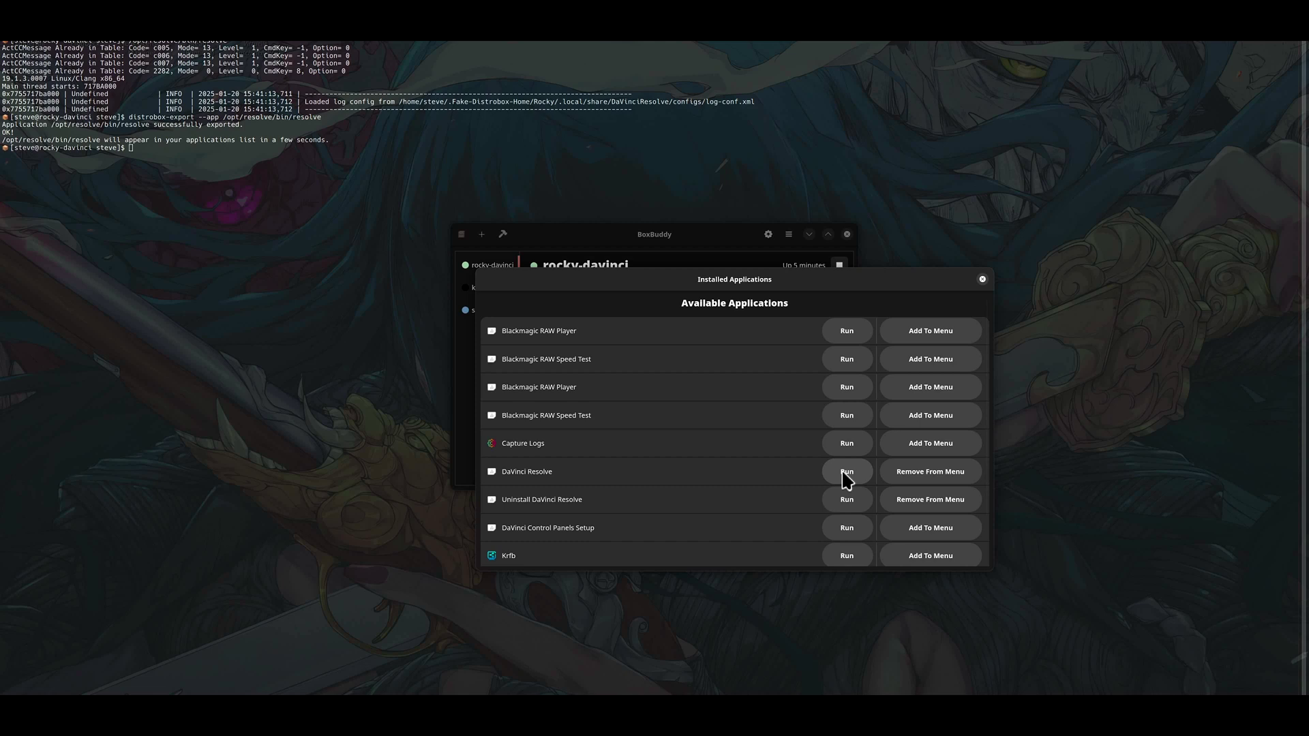
{"action": "left_click", "coordinate": [983, 278]}
{"action": "left_click", "coordinate": [847, 234]}
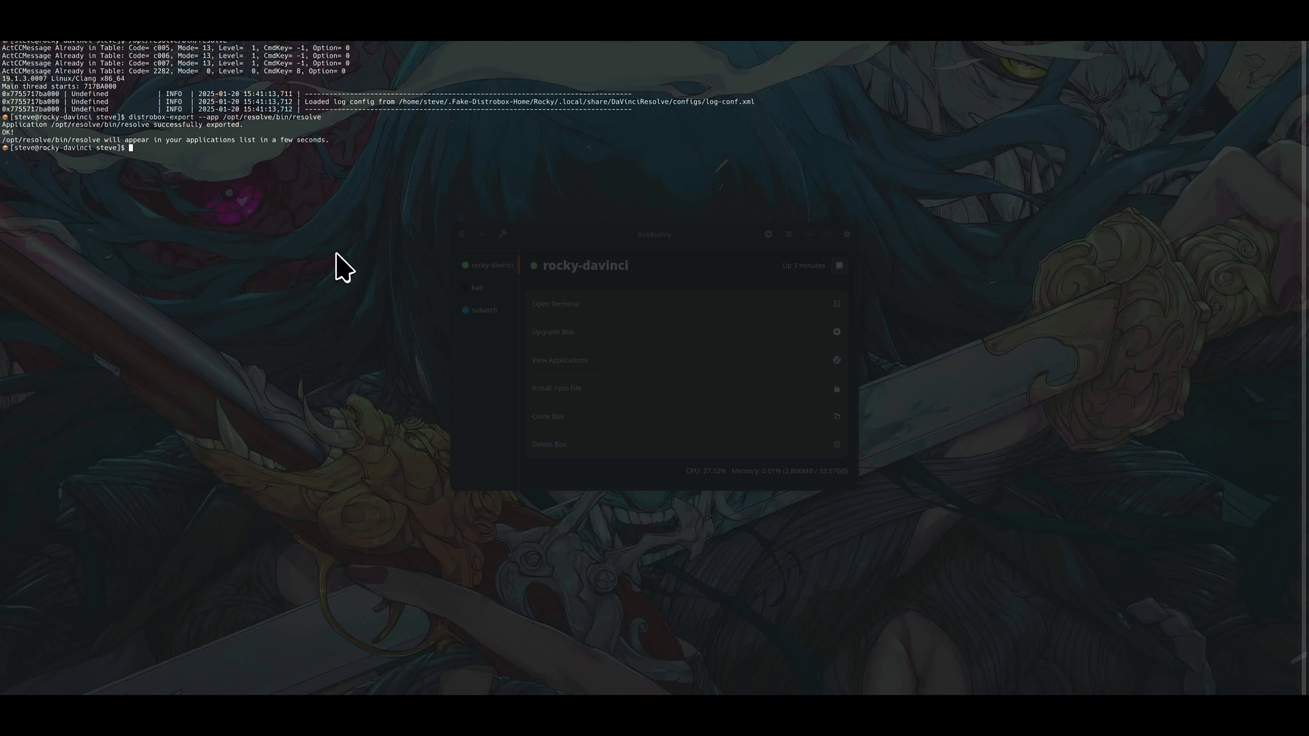
Relaunch /opt/resolve/bin/resolve from shell history inside the rocky-davinci box
{"action": "key", "text": "Up"}
{"action": "key", "text": "Up"}
{"action": "key", "text": "Return"}
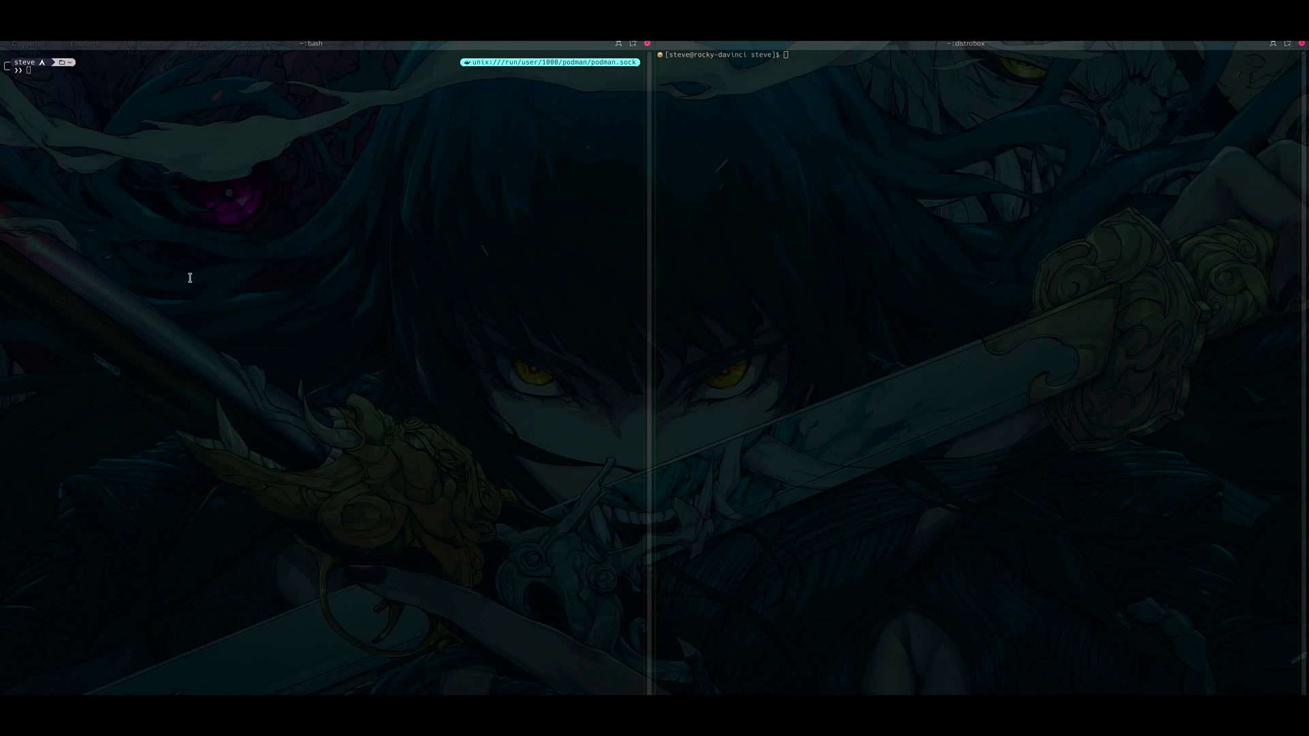
Run fastfetch in both the host bash pane and the distrobox pane
{"action": "type", "text": "tfetch"}
{"action": "key", "text": "Return"}
{"action": "left_click", "coordinate": [879, 239]}
{"action": "type", "text": "fastf"}
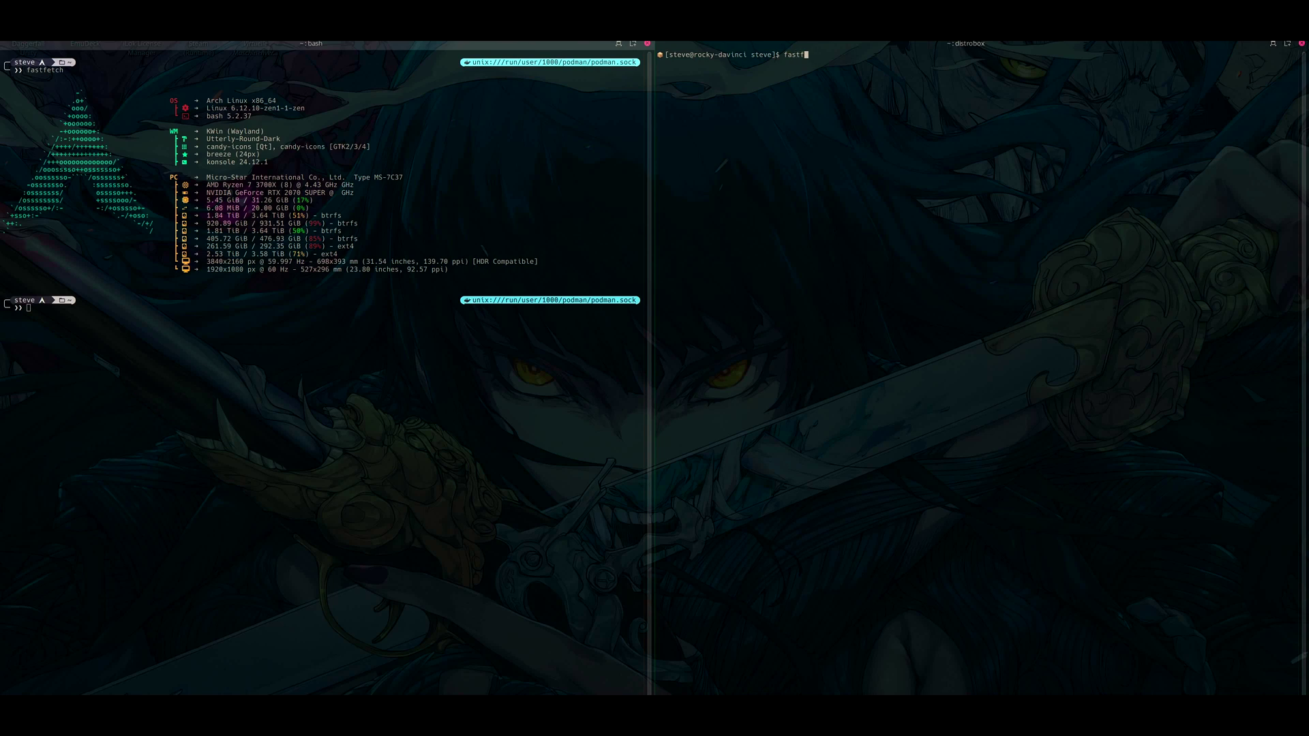
{"action": "type", "text": "etch"}
{"action": "key", "text": "Return"}
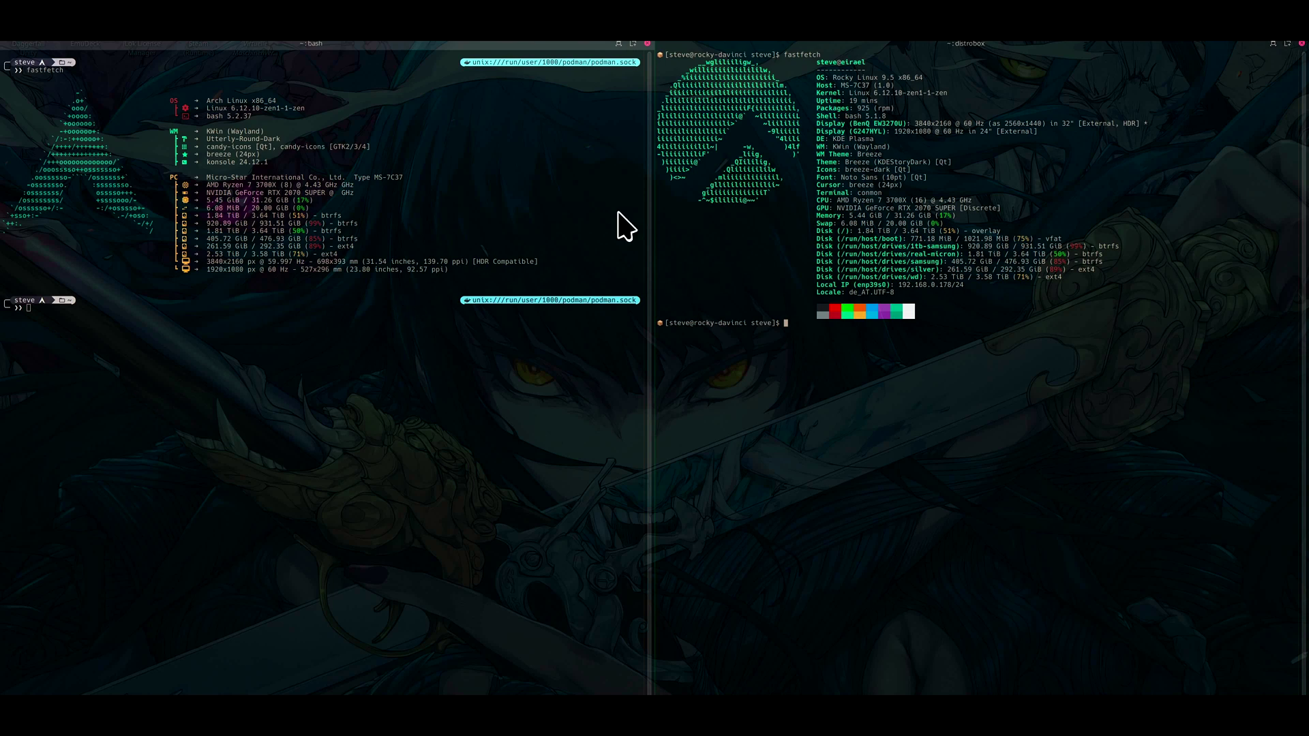
Start a host system update with yay in the left bash pane
{"action": "left_click", "coordinate": [391, 359]}
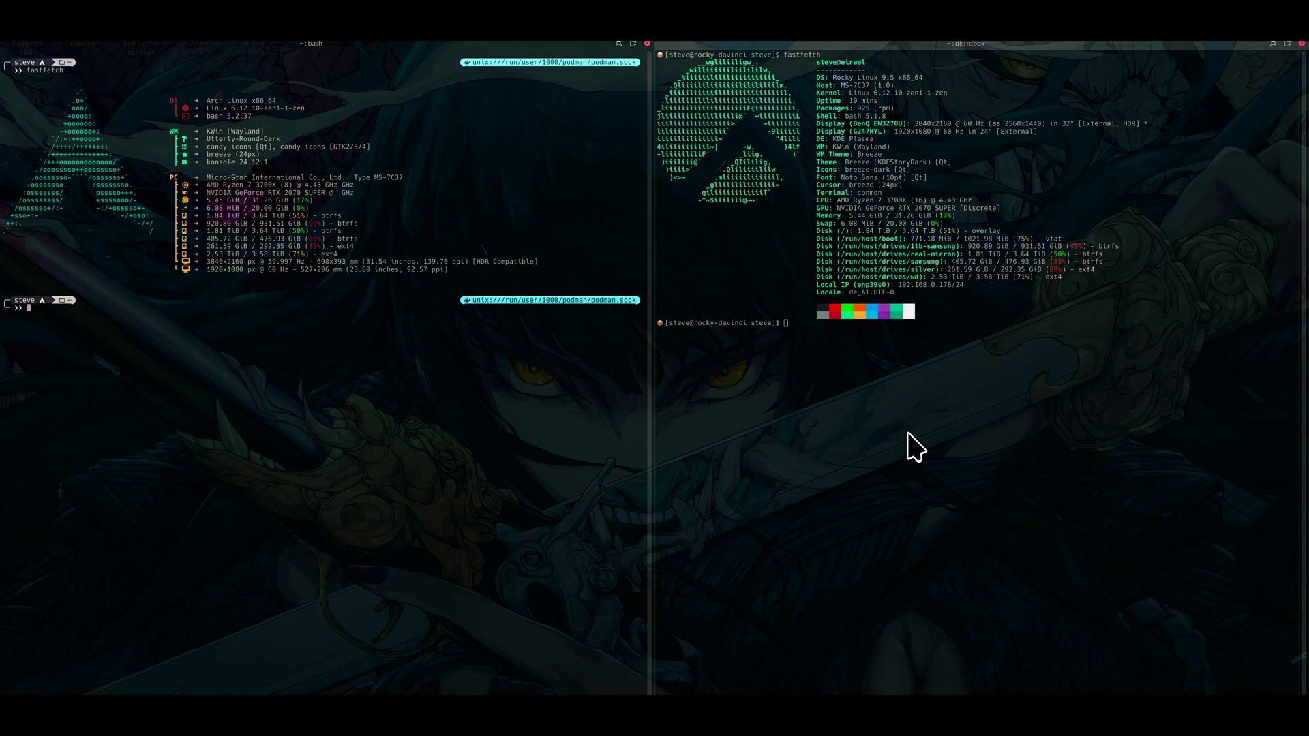
{"action": "left_click", "coordinate": [994, 423]}
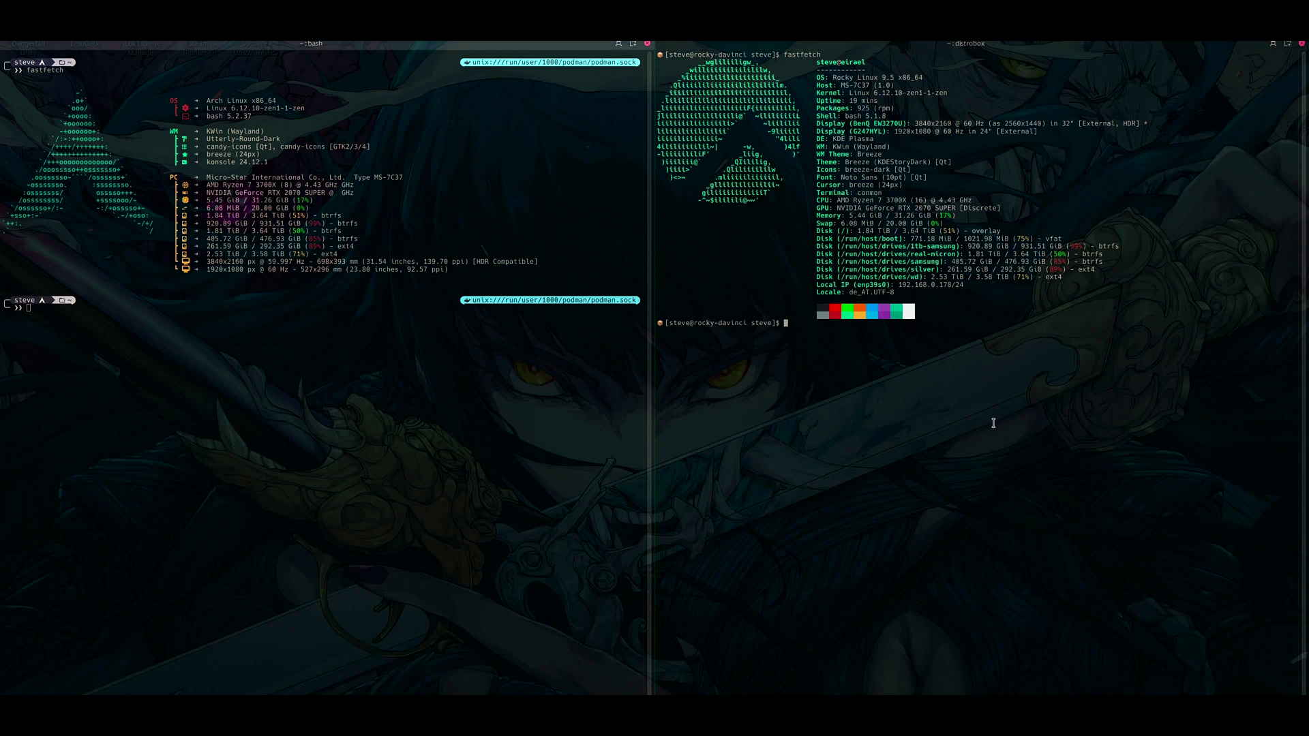
{"action": "left_click", "coordinate": [129, 350]}
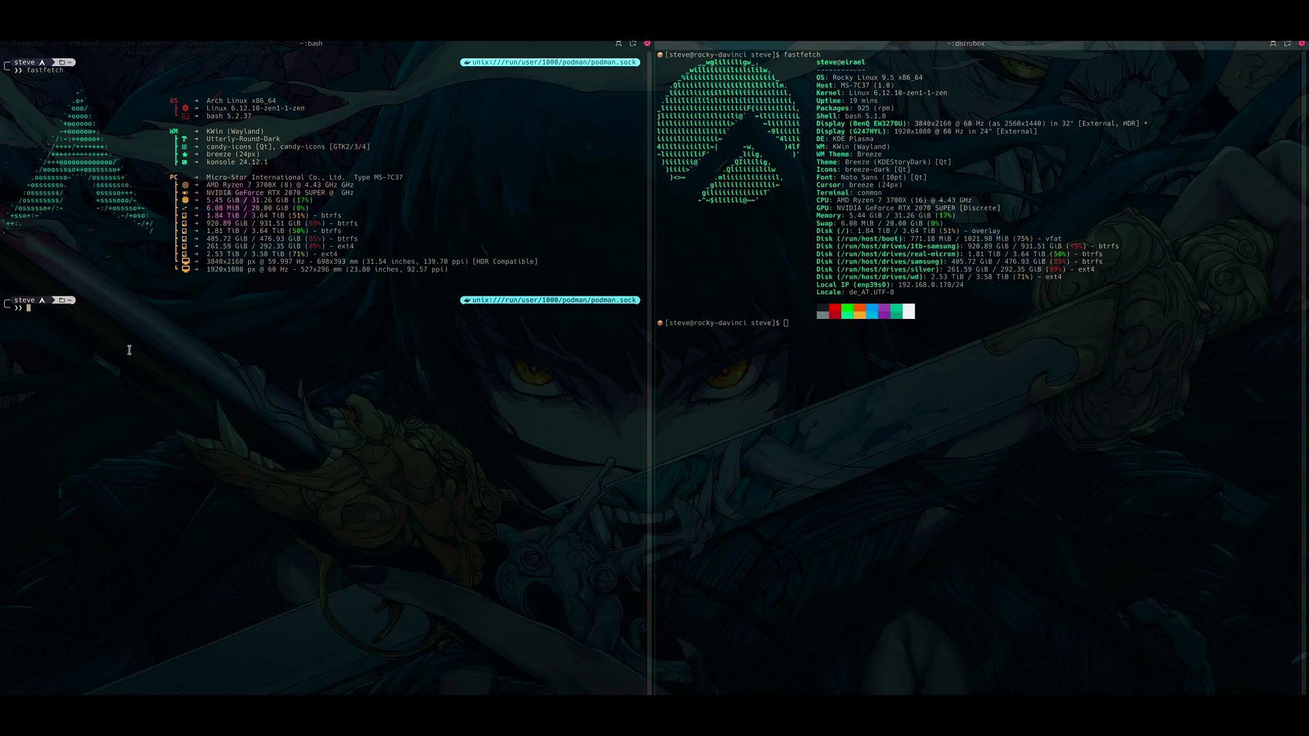
{"action": "type", "text": "yay"}
{"action": "key", "text": "Return"}
{"action": "key", "text": "Return"}
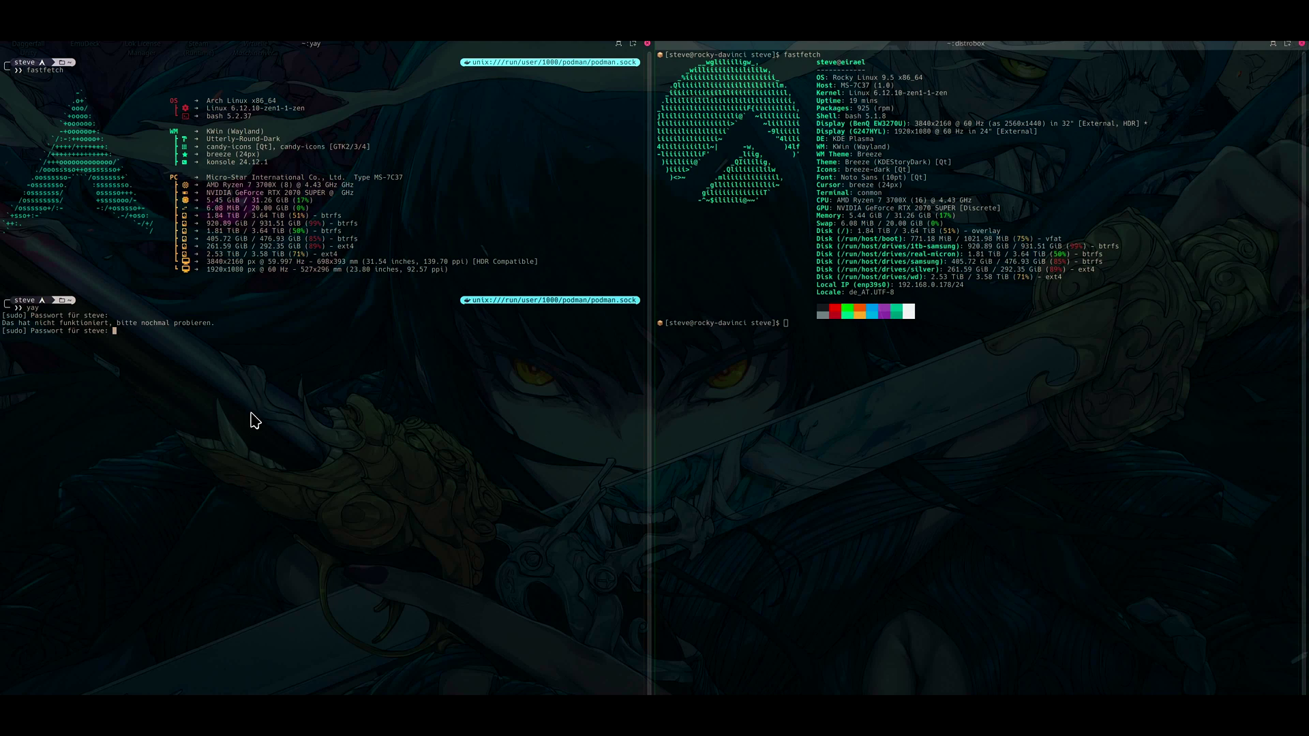
Confirm the dnf upgrade with y and accept yay's default exclude and diff prompts
{"action": "type", "text": "y"}
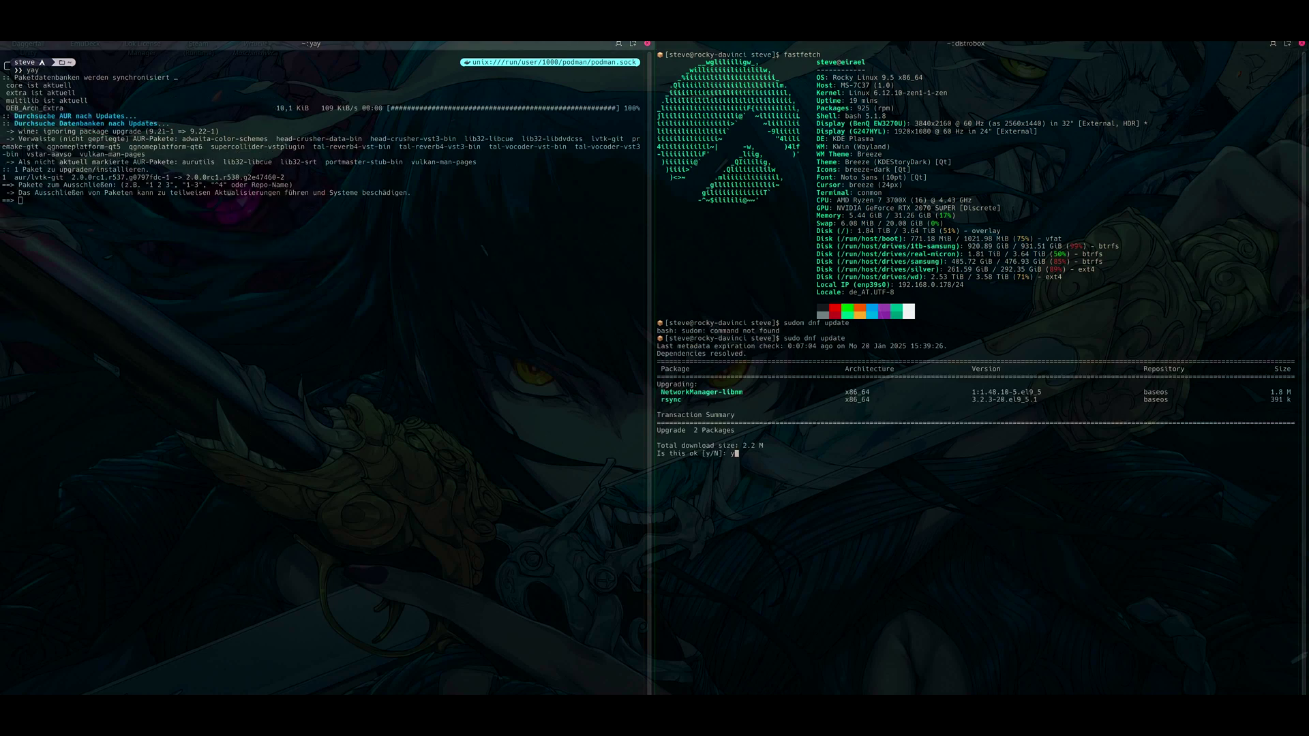
{"action": "key", "text": "Return"}
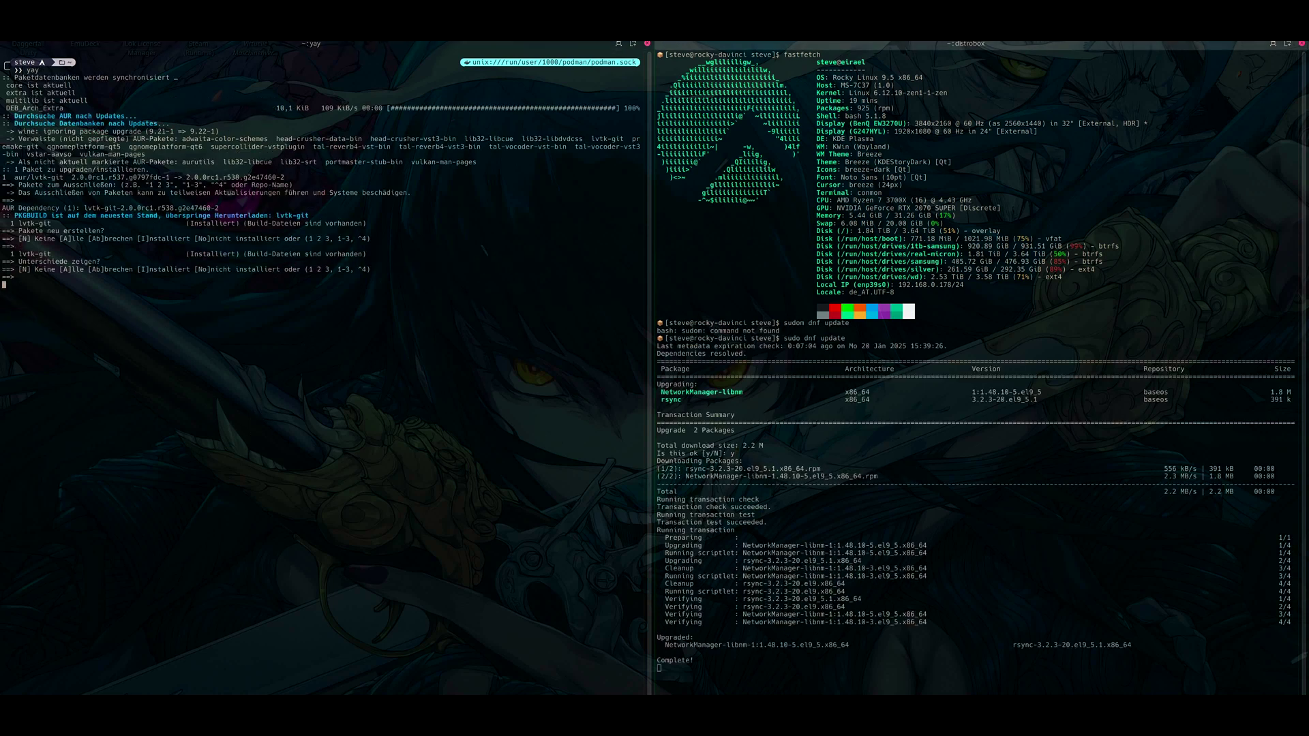
{"action": "key", "text": "Return"}
{"action": "key", "text": "alt+Tab"}
{"action": "key", "text": "Return"}
{"action": "key", "text": "Return"}
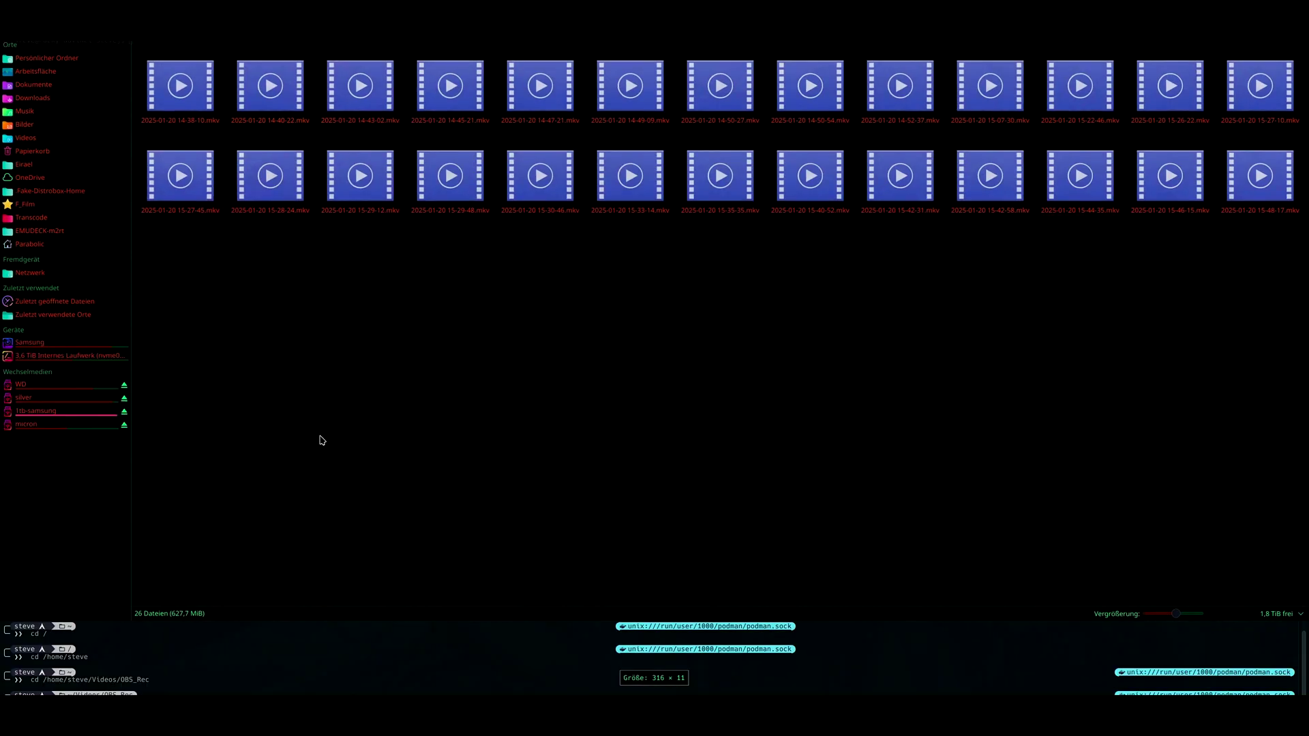
Browse Dolphin to /drives/real-micron and open a terminal in that folder
{"action": "left_click", "coordinate": [82, 357]}
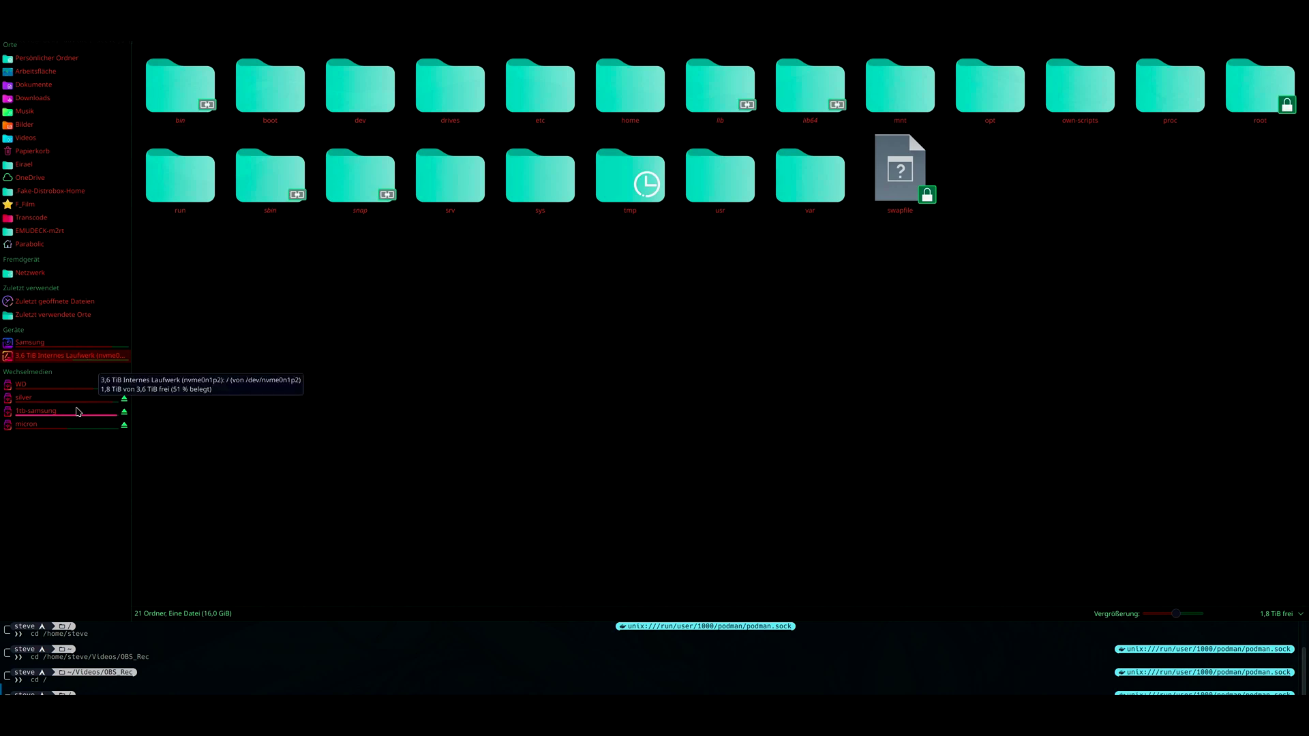
{"action": "left_click", "coordinate": [68, 434]}
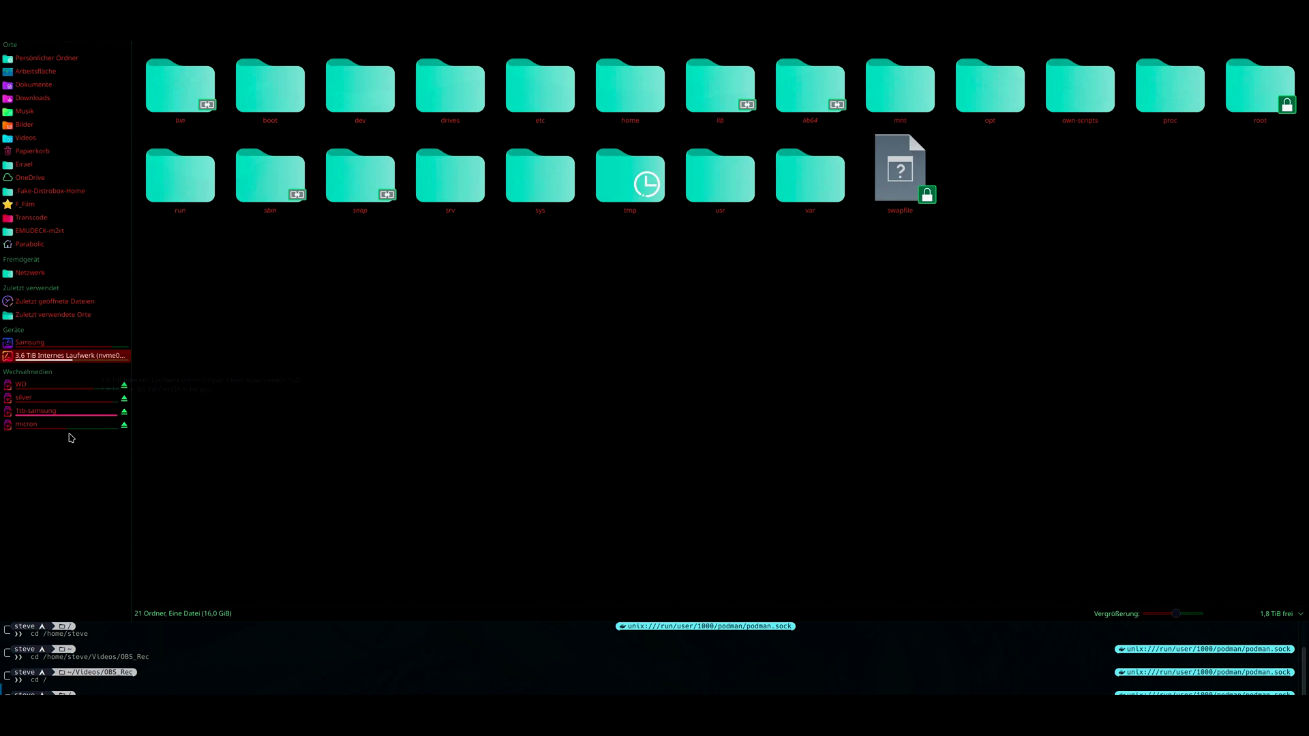
{"action": "left_click", "coordinate": [55, 431]}
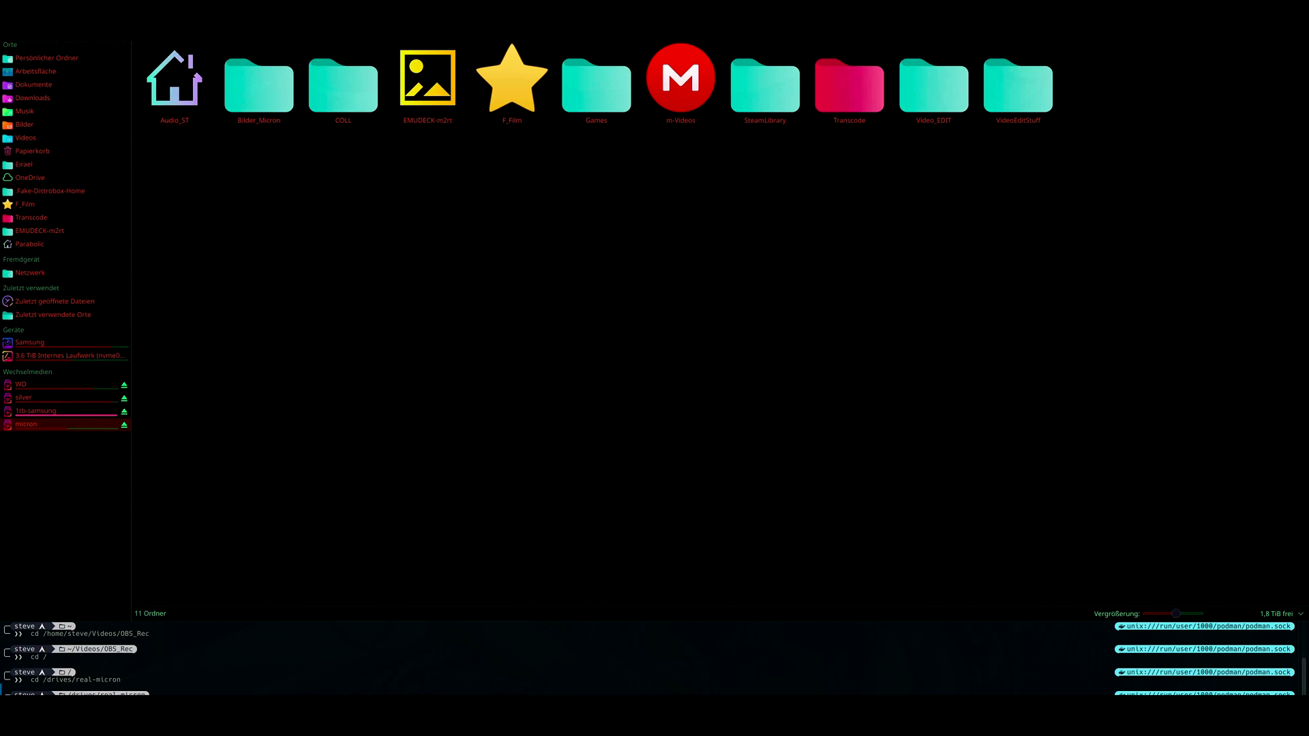
{"action": "left_click", "coordinate": [217, 22]}
{"action": "right_click", "coordinate": [583, 311]}
{"action": "left_click", "coordinate": [637, 386]}
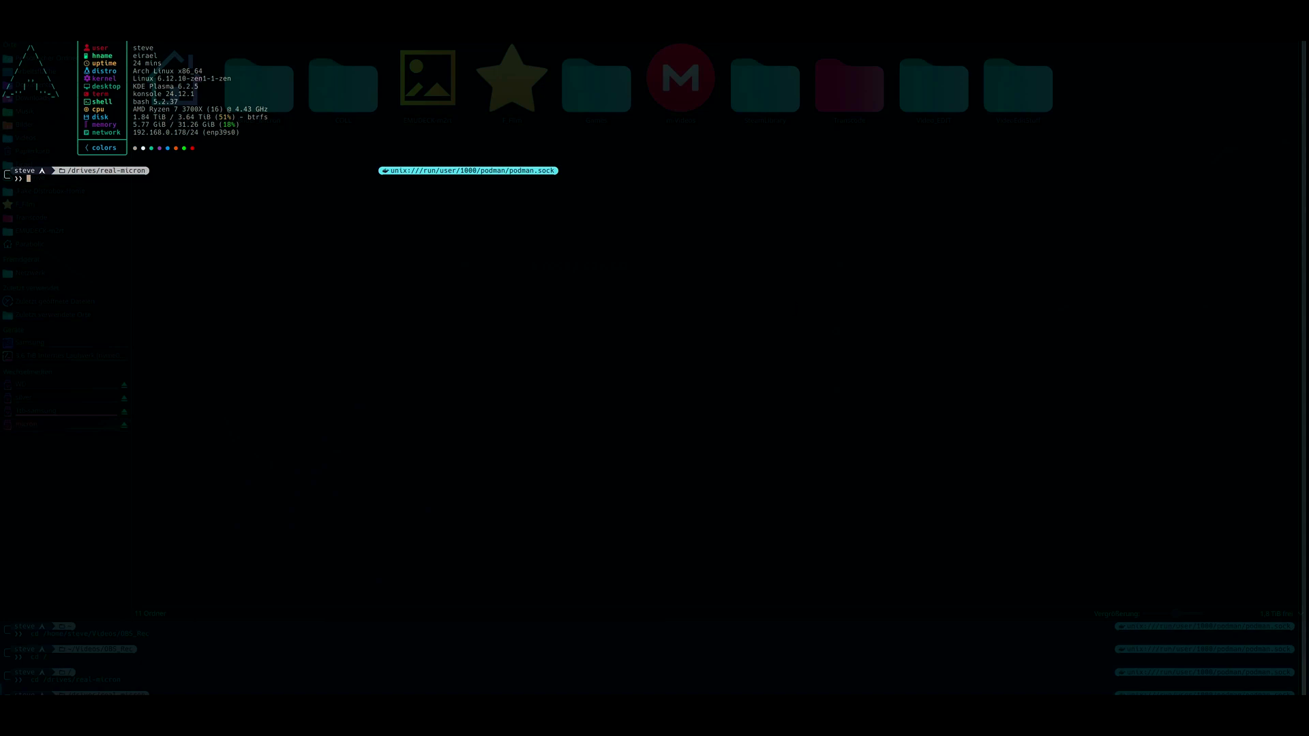
Close the extra terminal, launch /opt/resolve/bin/resolve, and select drives in the root listing
{"action": "key", "text": "ctrl+d"}
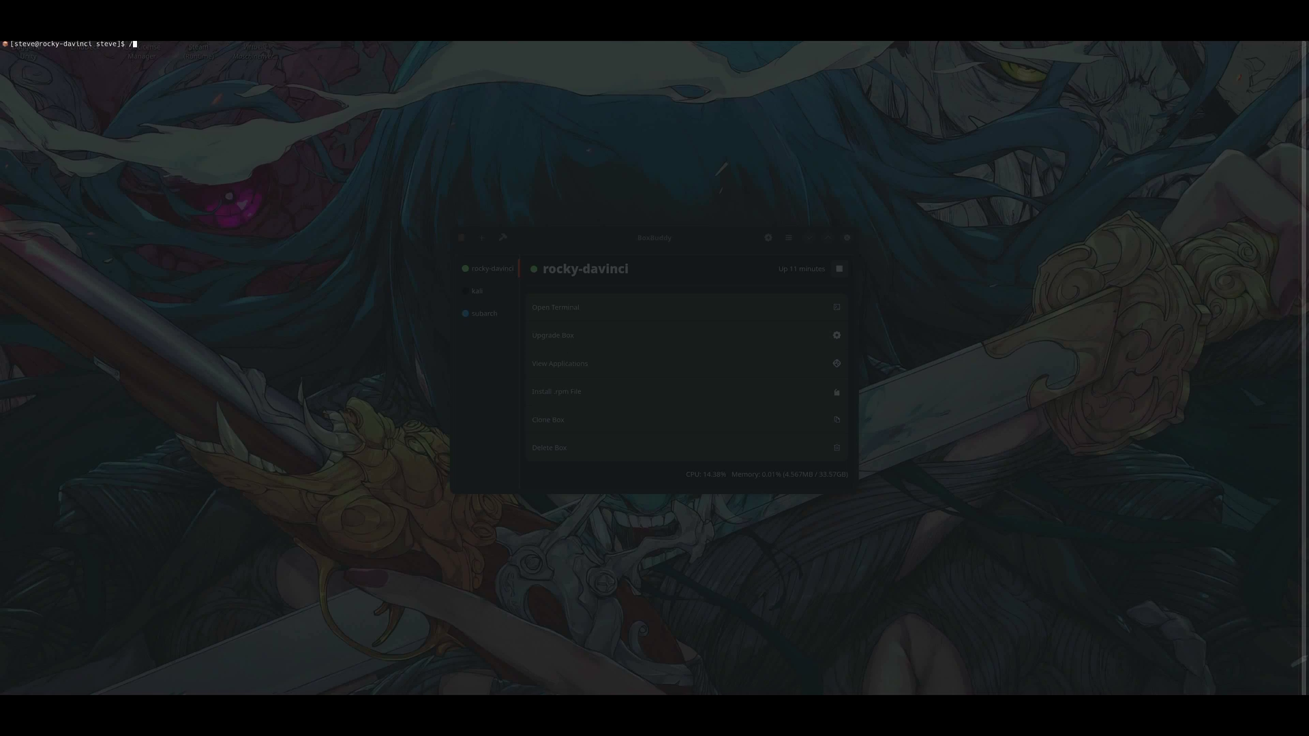
{"action": "type", "text": "opt/resolve/bin/resolve"}
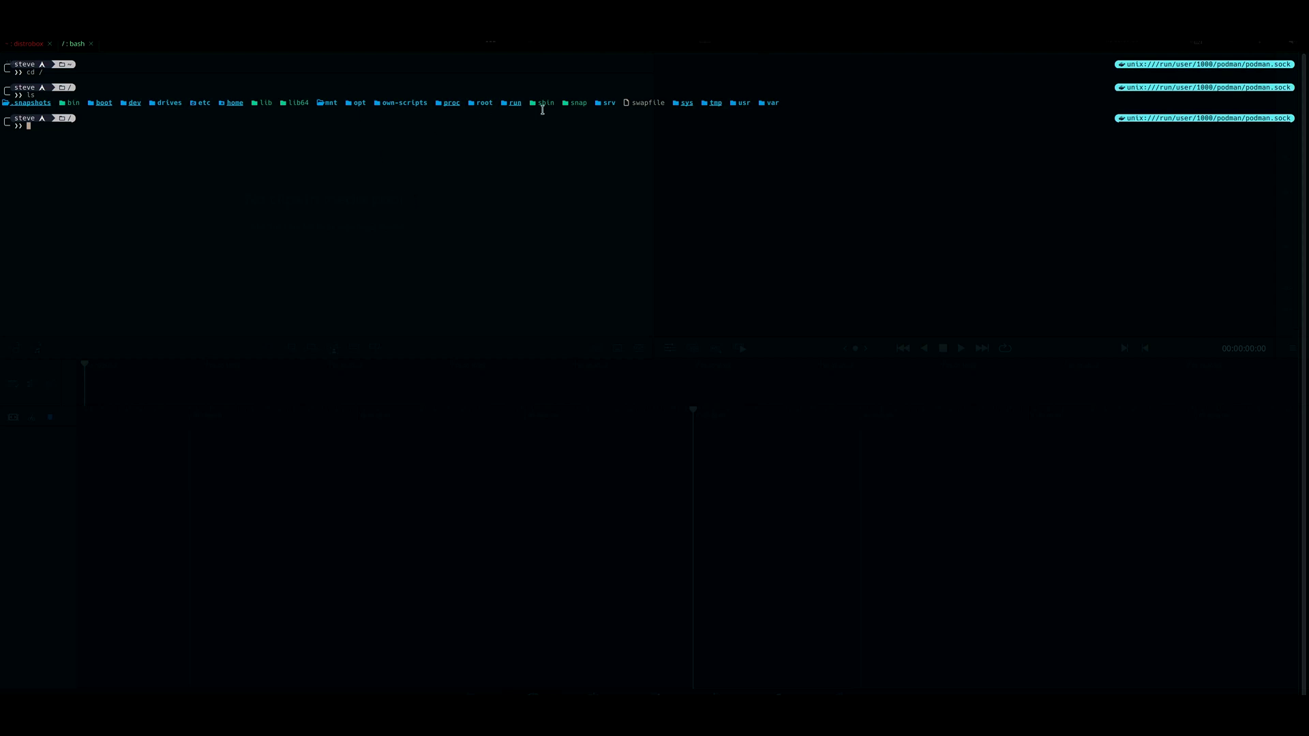
{"action": "double_click", "coordinate": [167, 103]}
Hide the drop-down terminal and choose Add New Location under Resolve's Media Storage
{"action": "key", "text": "F12"}
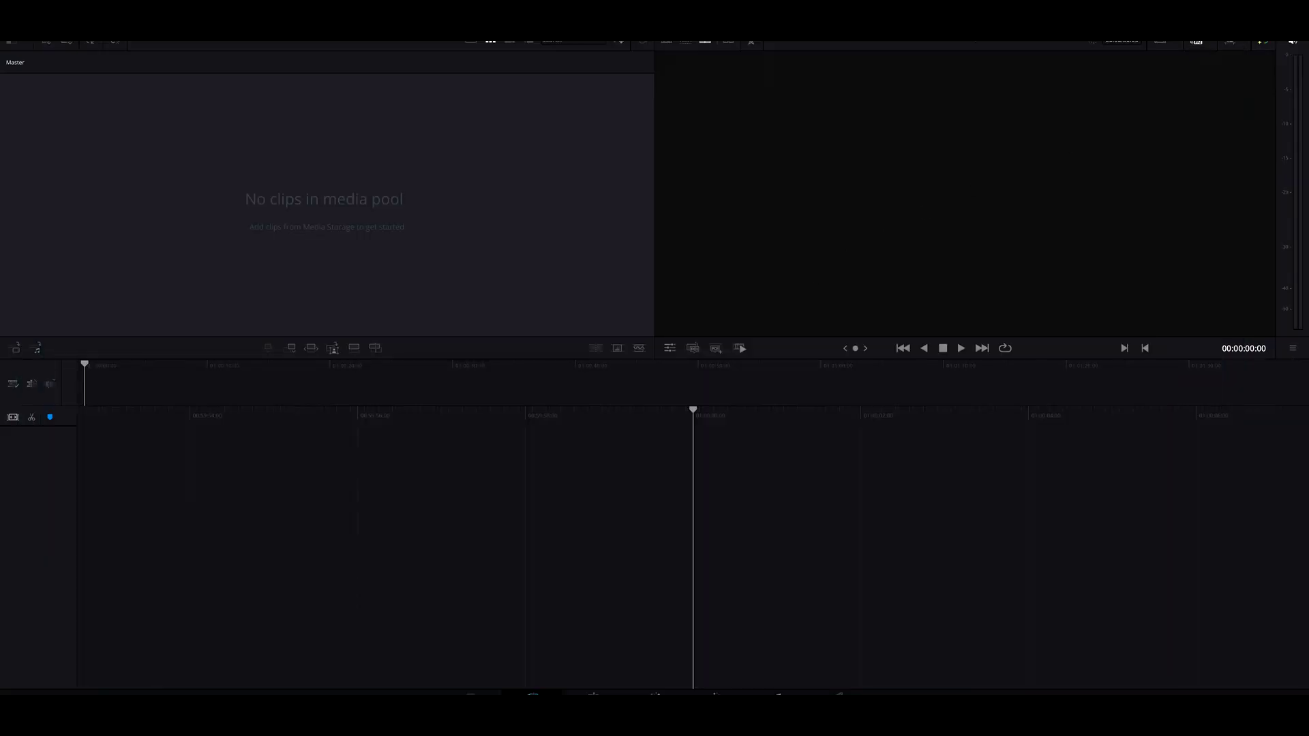
{"action": "left_click", "coordinate": [470, 694]}
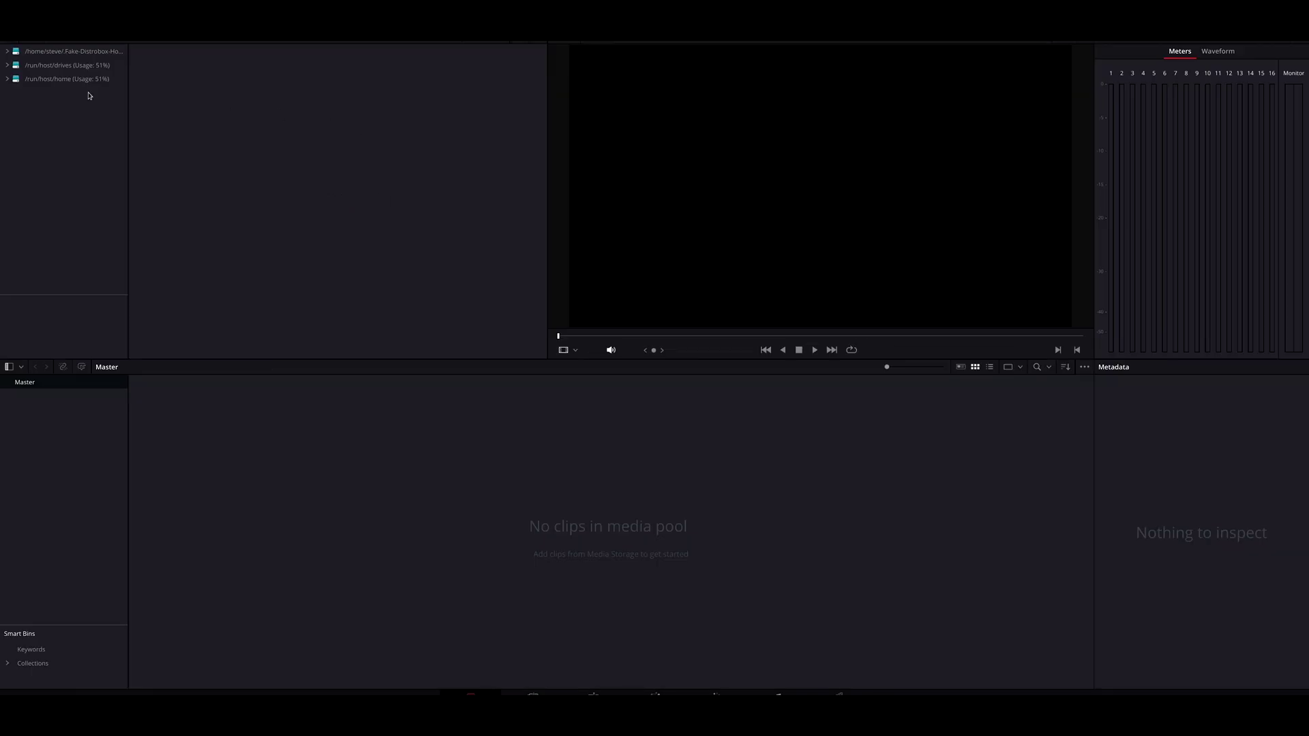
{"action": "right_click", "coordinate": [72, 117]}
{"action": "left_click", "coordinate": [94, 128]}
{"action": "right_click", "coordinate": [69, 152]}
{"action": "left_click", "coordinate": [101, 161]}
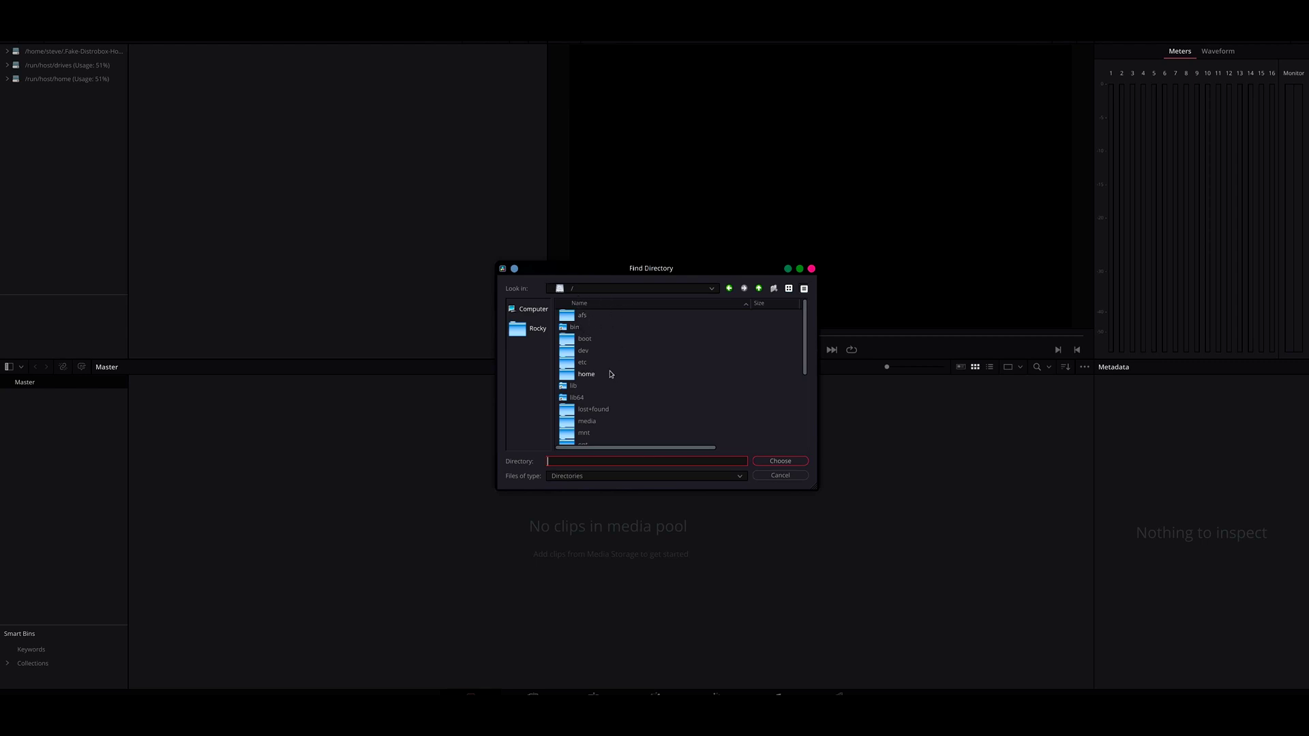
Browse the Find Directory dialog into /run/host/drives/real-micron
{"action": "scroll", "coordinate": [611, 382], "scroll_direction": "down", "scroll_amount": 3}
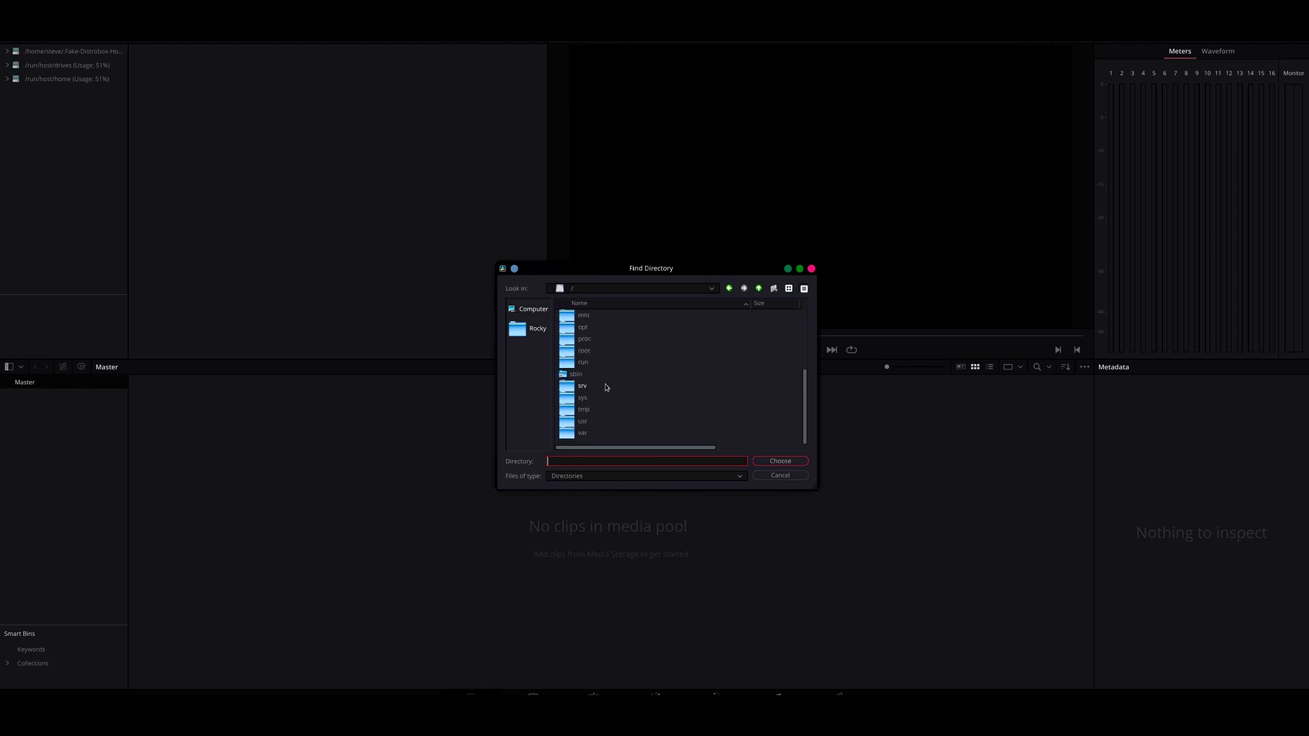
{"action": "scroll", "coordinate": [605, 388], "scroll_direction": "up", "scroll_amount": 3}
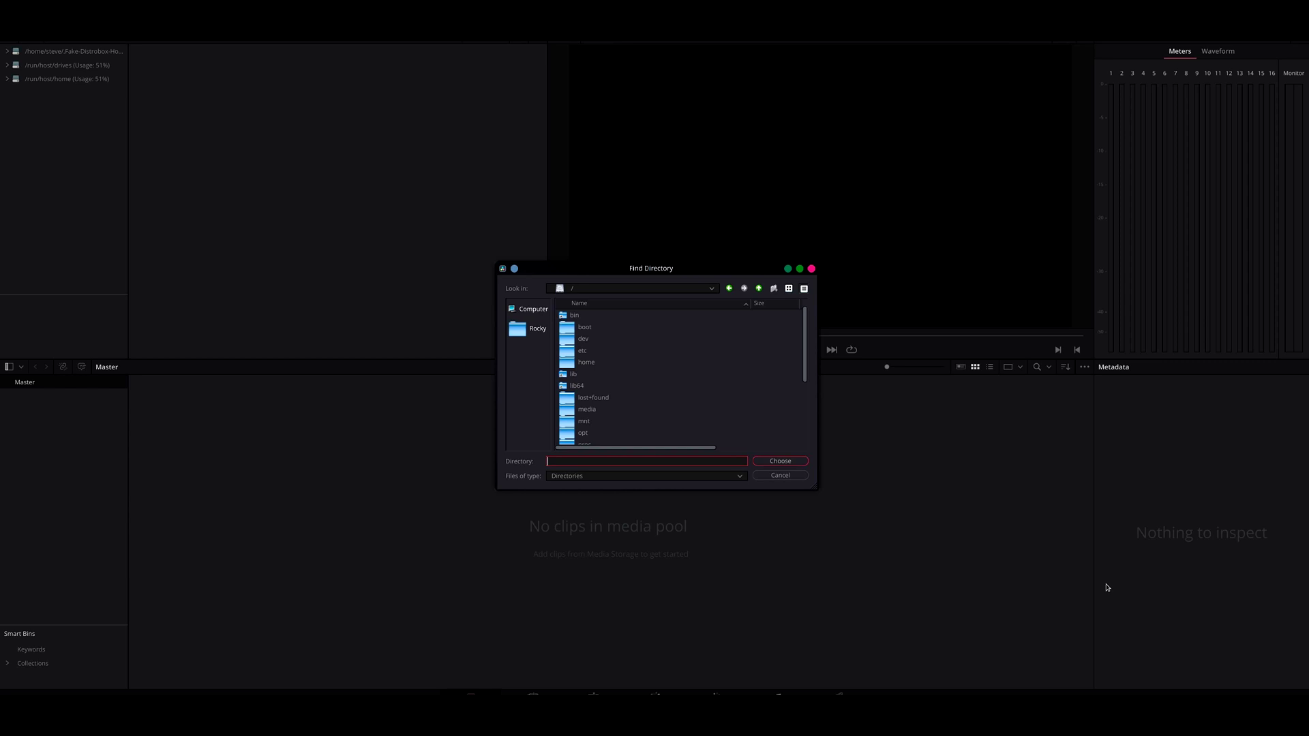
{"action": "scroll", "coordinate": [645, 408], "scroll_direction": "down", "scroll_amount": 1}
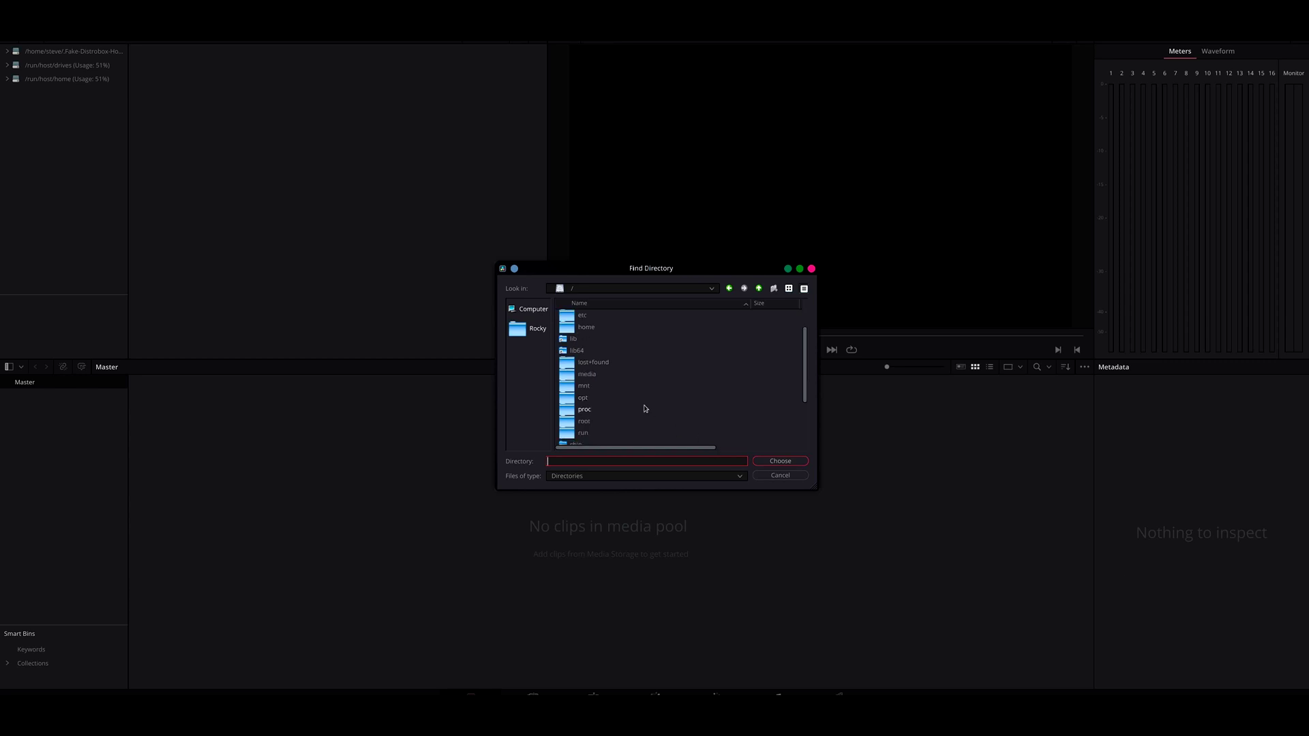
{"action": "double_click", "coordinate": [581, 434]}
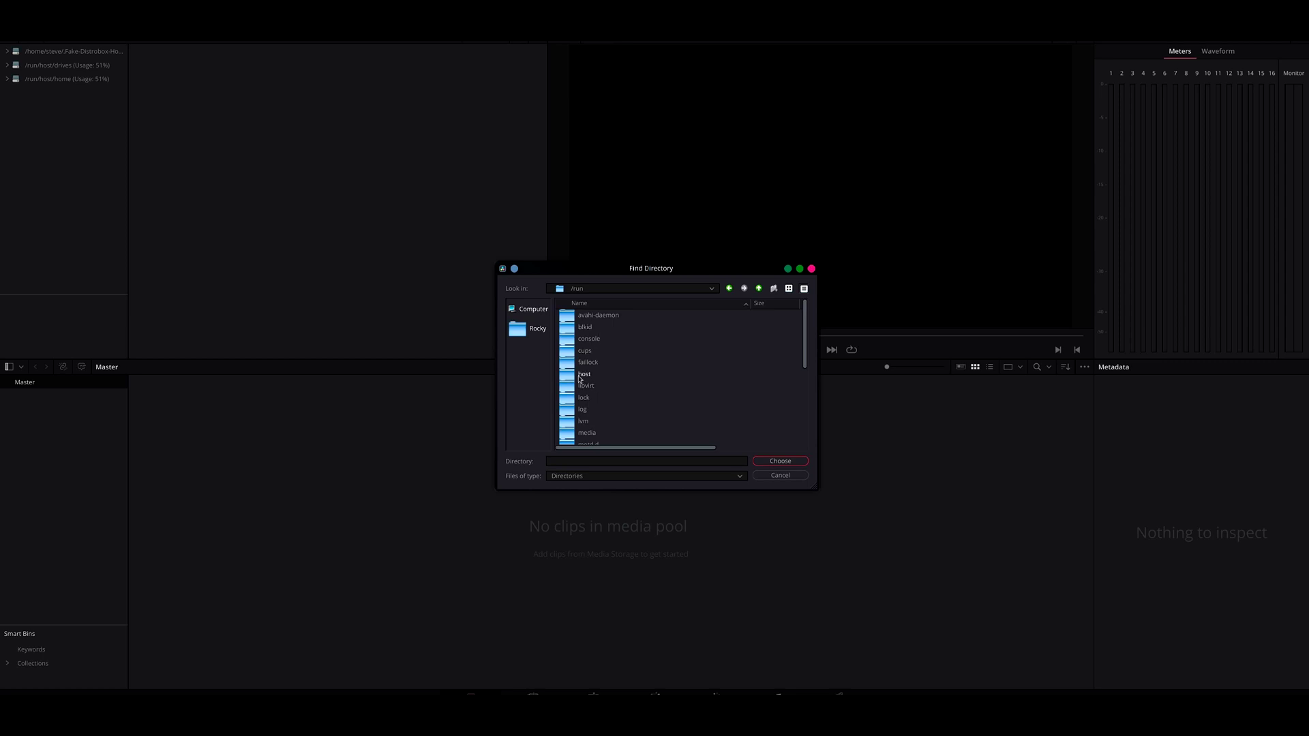
{"action": "double_click", "coordinate": [586, 376]}
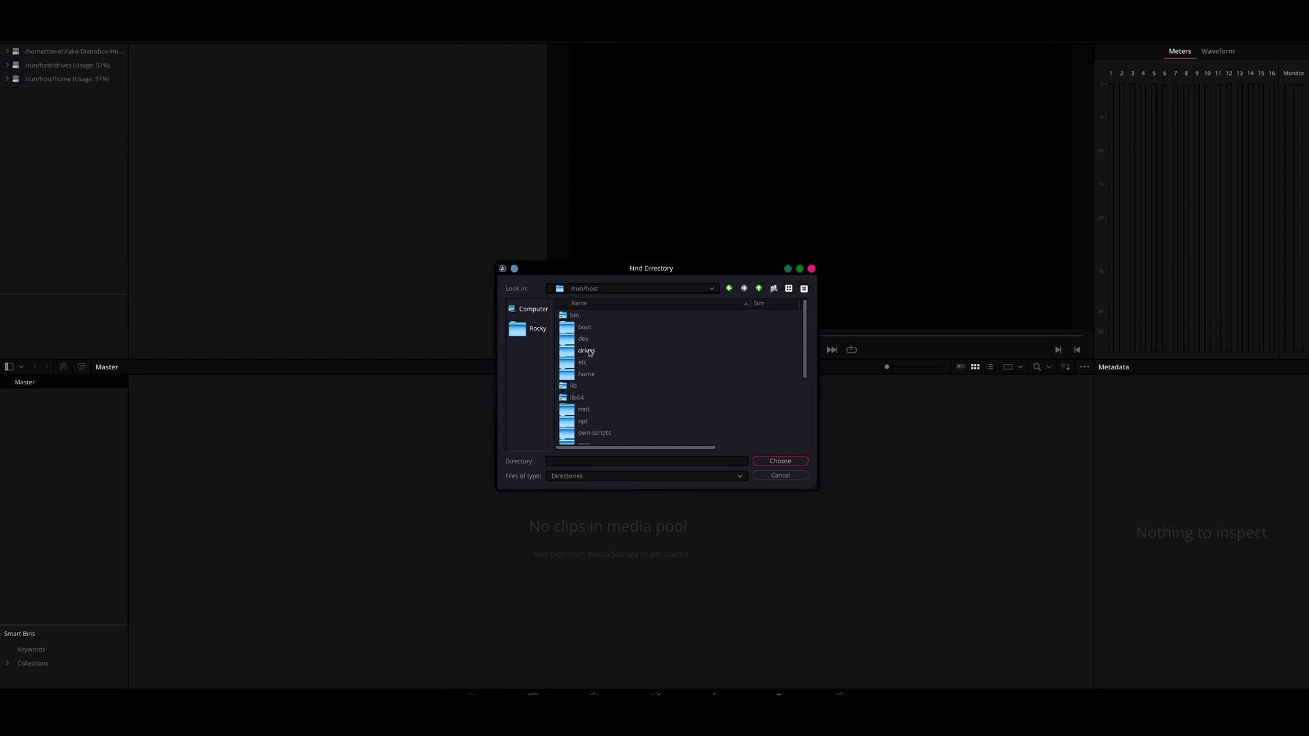
{"action": "double_click", "coordinate": [590, 353]}
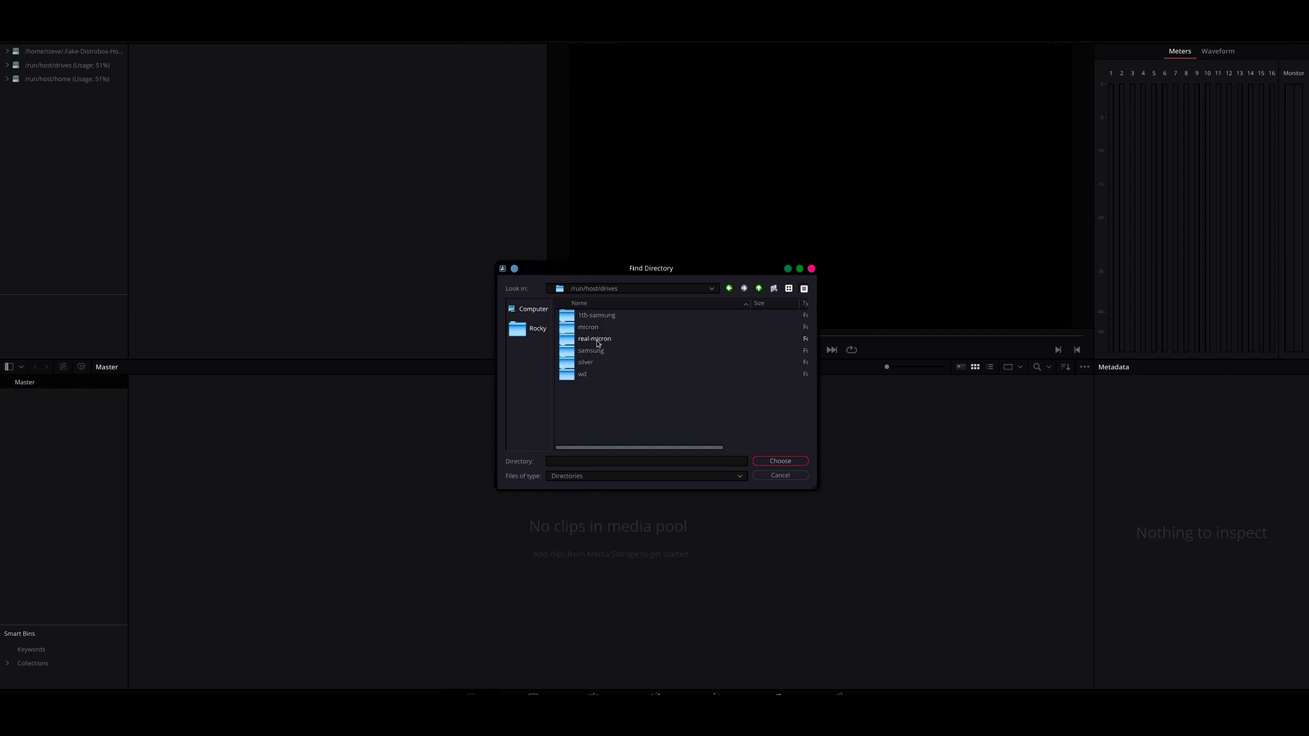
{"action": "double_click", "coordinate": [595, 340]}
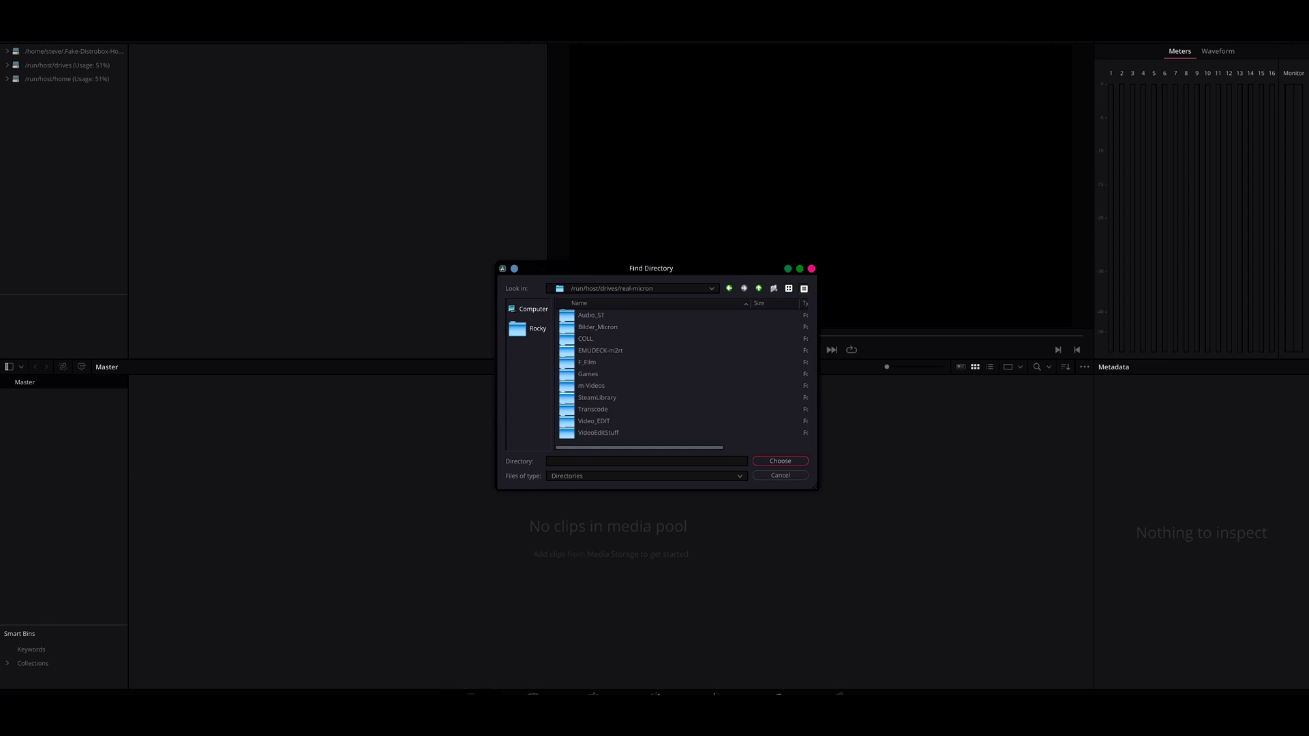